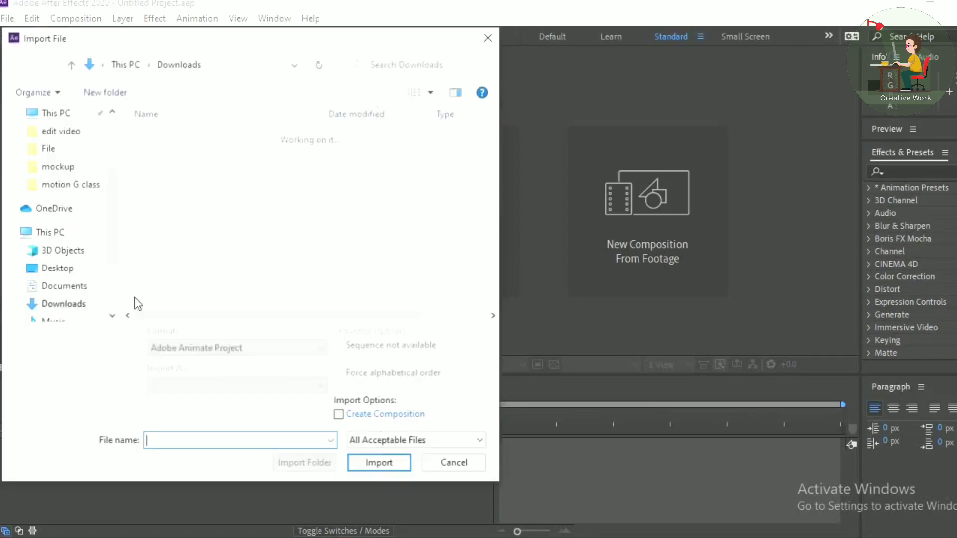
Import the robot Illustrator file from the Desktop as Composition - Retain Layer Sizes and open the robot composition.
{"action": "left_click", "coordinate": [56, 268]}
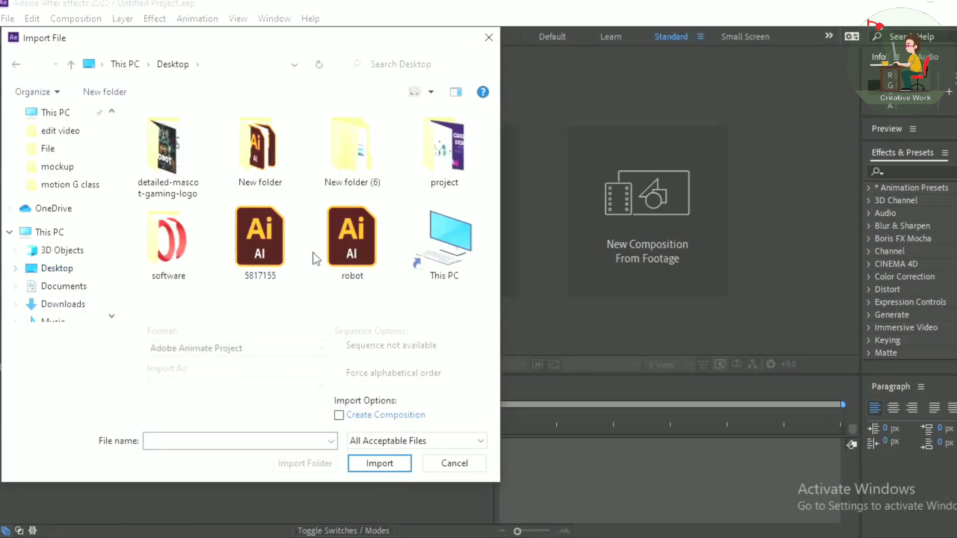
{"action": "left_click", "coordinate": [351, 236]}
{"action": "left_click", "coordinate": [261, 384]}
{"action": "left_click", "coordinate": [250, 407]}
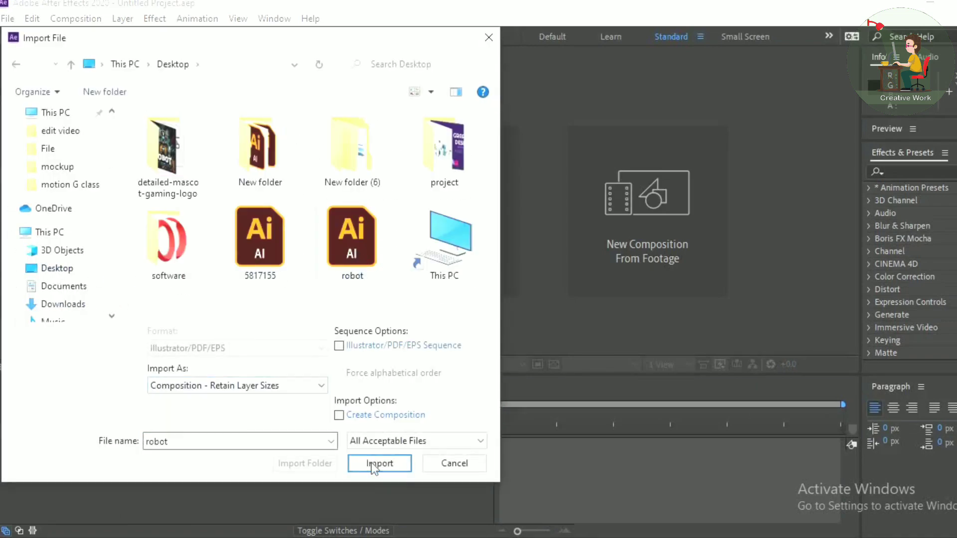
{"action": "left_click", "coordinate": [379, 463]}
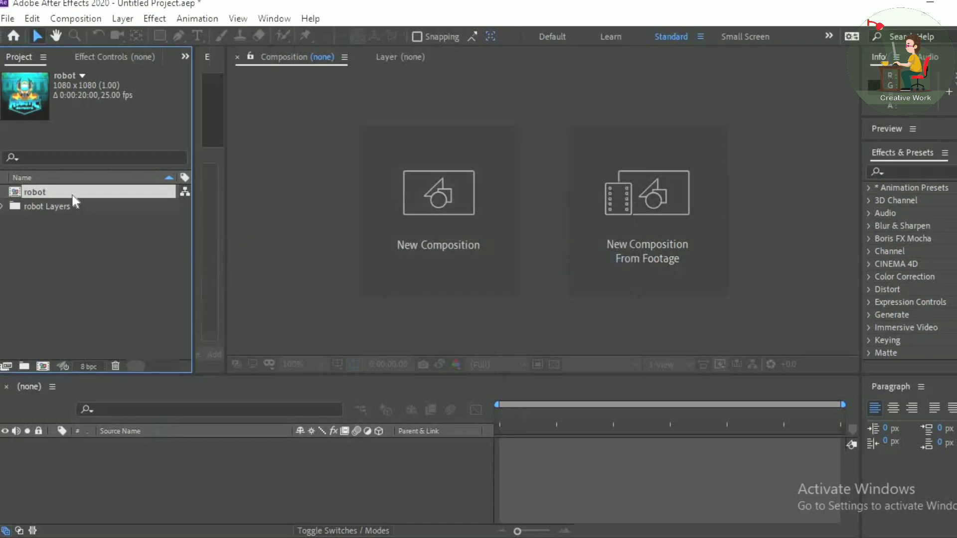
{"action": "double_click", "coordinate": [72, 191]}
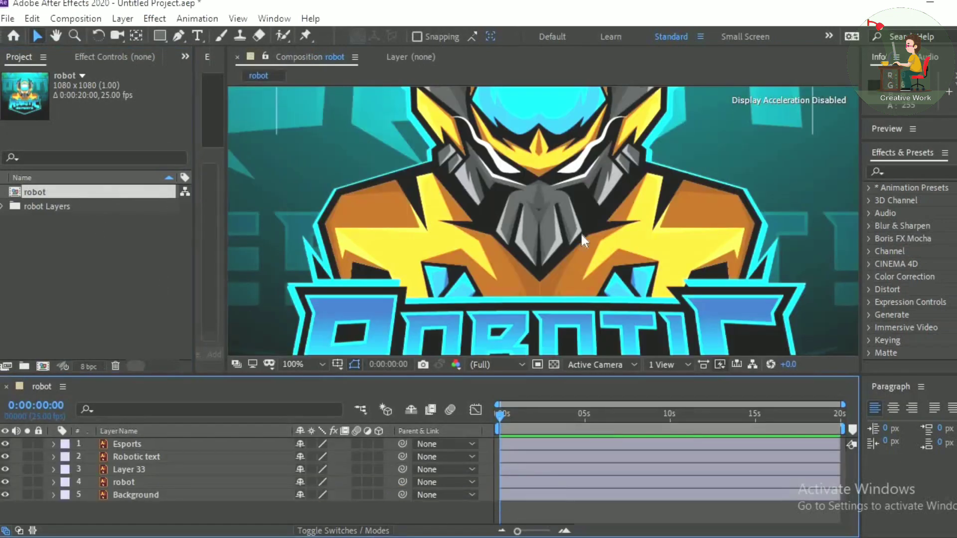
{"action": "scroll", "coordinate": [581, 232], "scroll_direction": "down", "scroll_amount": 4}
Keyframe the robot layer's Position to rise from Y 1133.9 at 0:00:00:00 to Y 536.9 at about 0:00:02:11.
{"action": "left_click", "coordinate": [225, 482]}
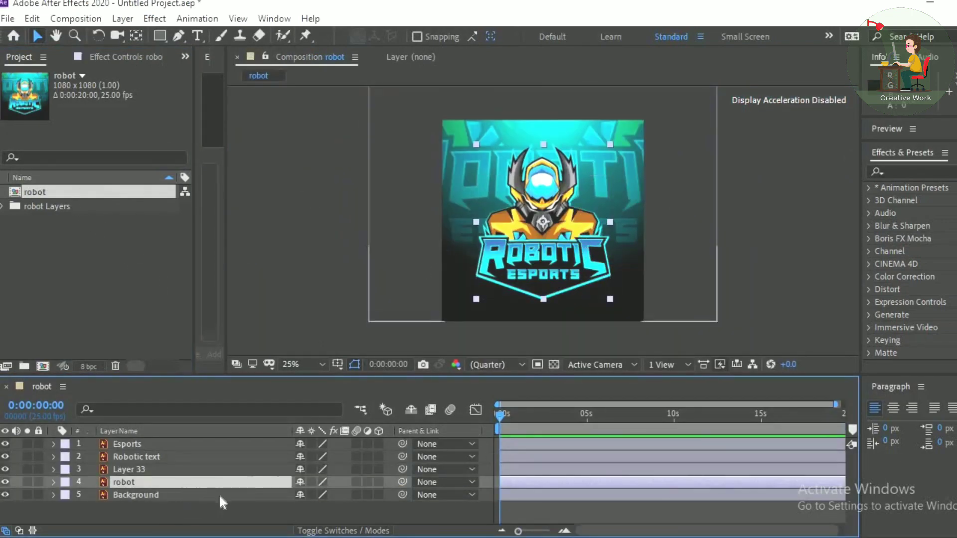
{"action": "key", "text": "p"}
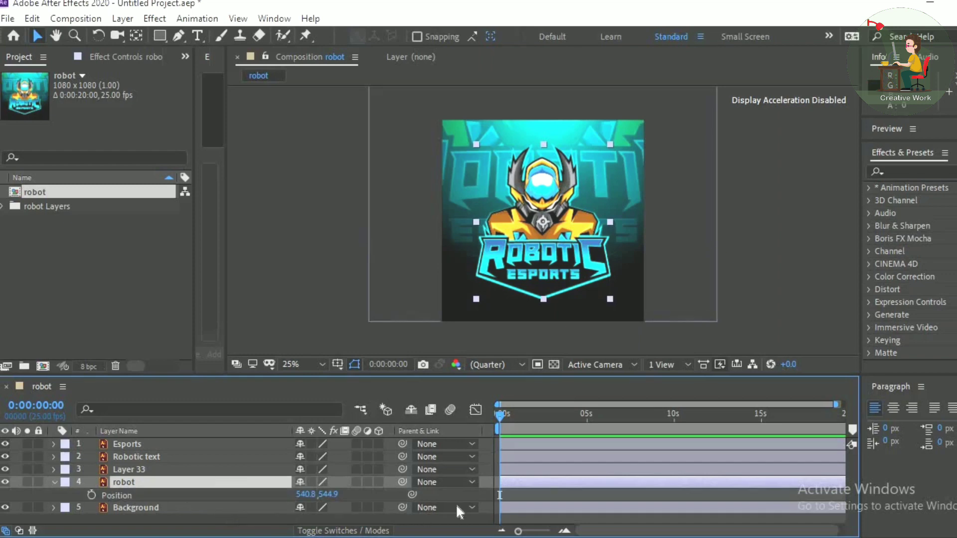
{"action": "left_click", "coordinate": [91, 495]}
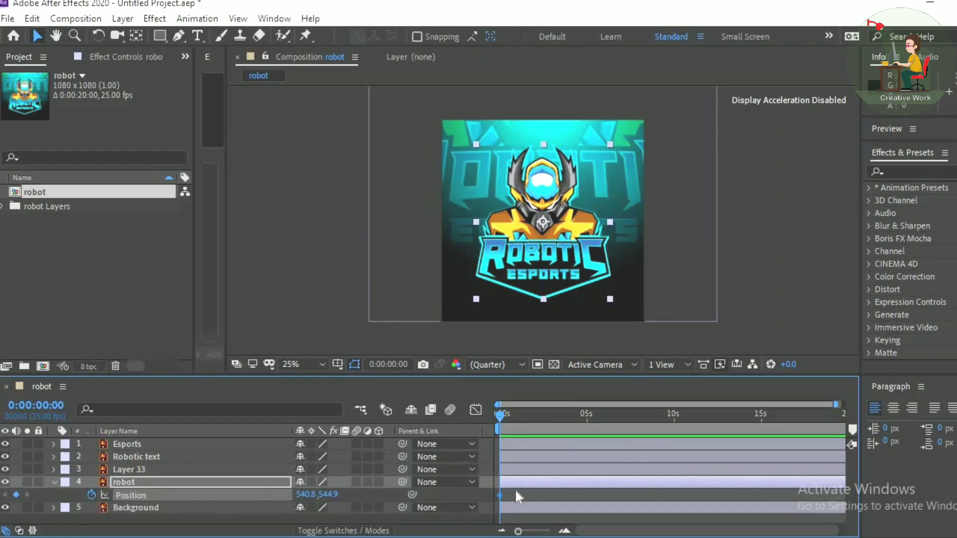
{"action": "left_click_drag", "start_coordinate": [328, 494], "coordinate": [728, 536]}
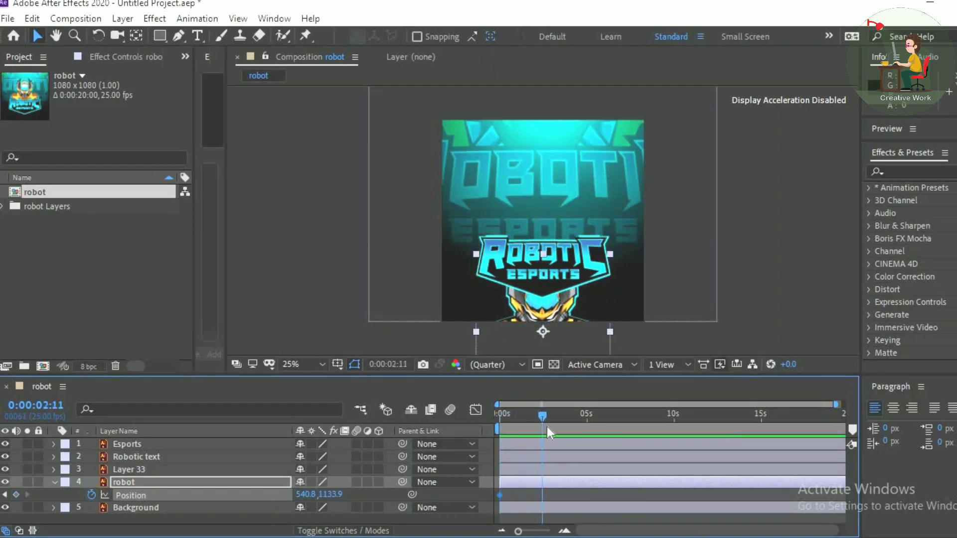
{"action": "left_click_drag", "start_coordinate": [259, 501], "coordinate": [25, 500]}
{"action": "left_click_drag", "start_coordinate": [328, 495], "coordinate": [221, 488]}
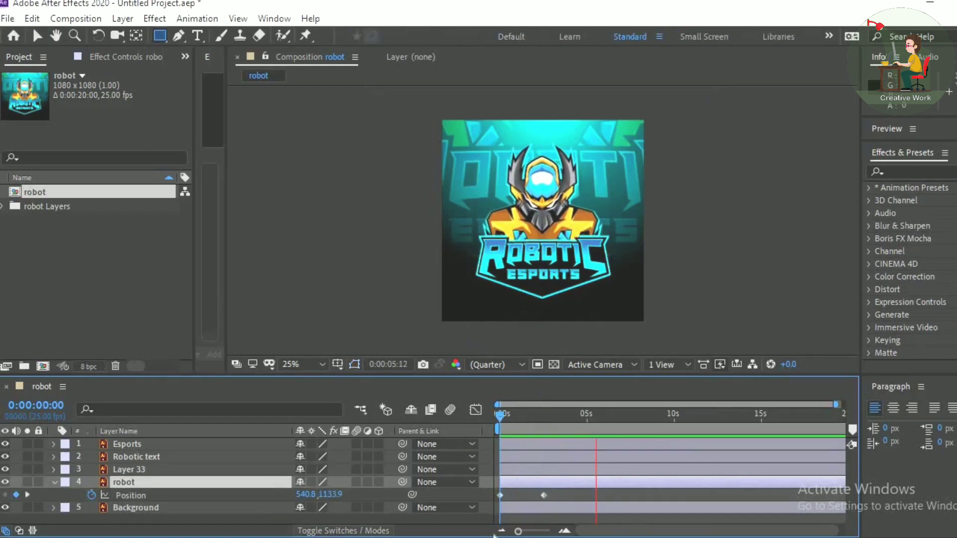
Move the robot layer's second Position keyframe to 0:00:01:04 and apply Easy Ease to both keyframes.
{"action": "key", "text": "space"}
{"action": "left_click_drag", "start_coordinate": [544, 496], "coordinate": [524, 500]}
{"action": "key", "text": "space"}
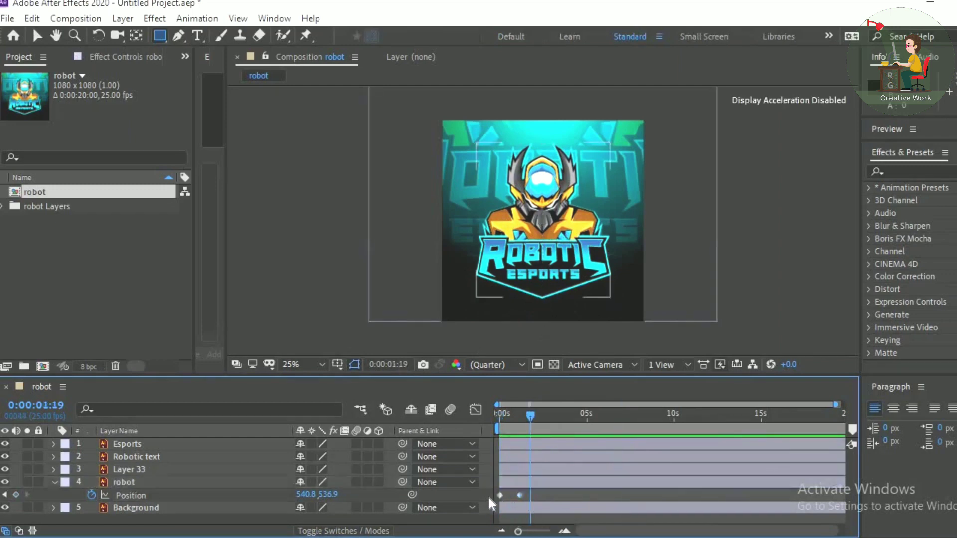
{"action": "right_click", "coordinate": [520, 495]}
{"action": "mouse_move", "coordinate": [552, 489]}
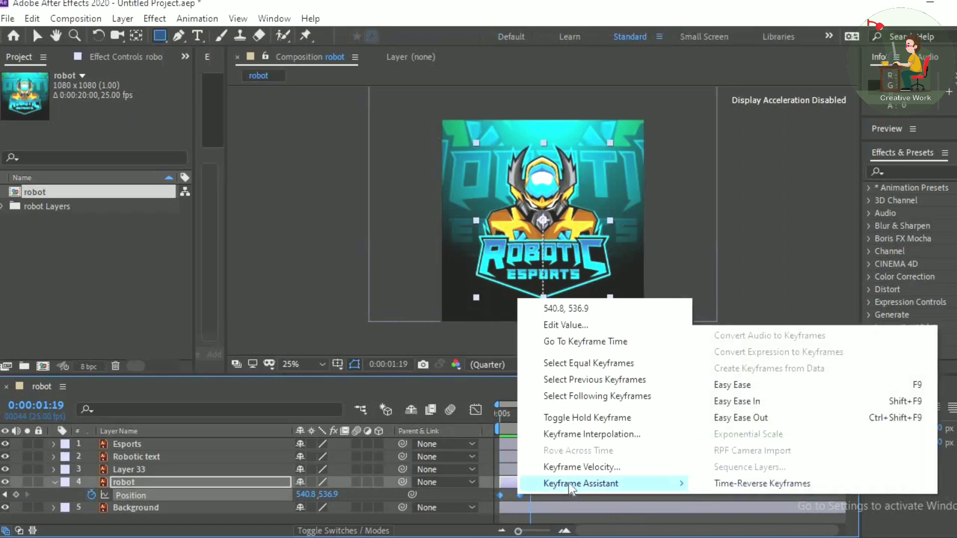
{"action": "left_click", "coordinate": [754, 397]}
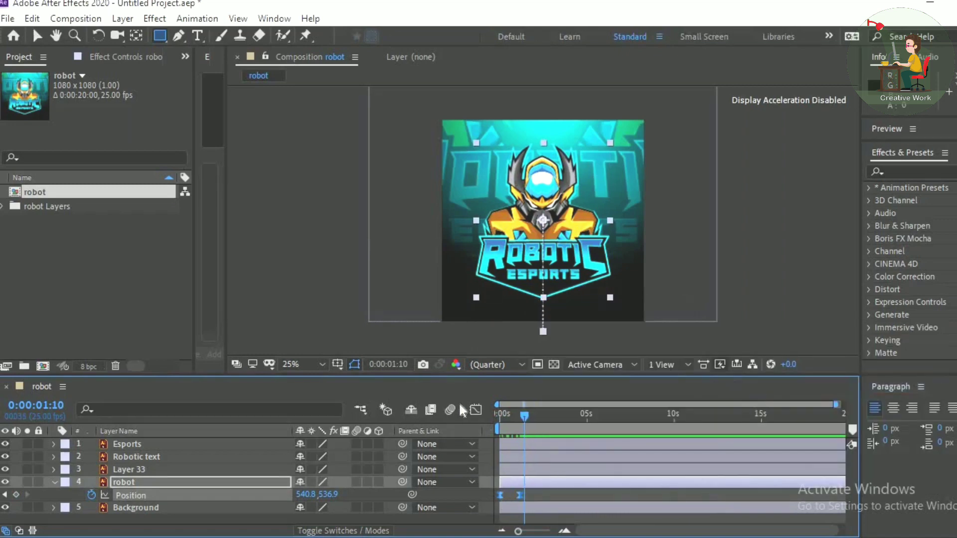
Set the incoming velocity influence of the robot layer's second Position keyframe to 95% and preview the motion.
{"action": "left_click", "coordinate": [472, 409]}
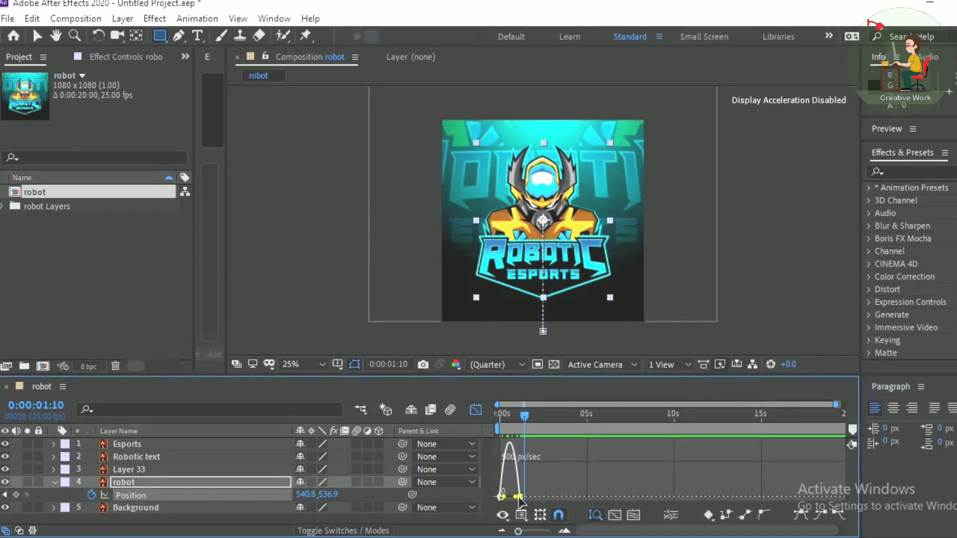
{"action": "double_click", "coordinate": [519, 498]}
{"action": "left_click", "coordinate": [378, 260]}
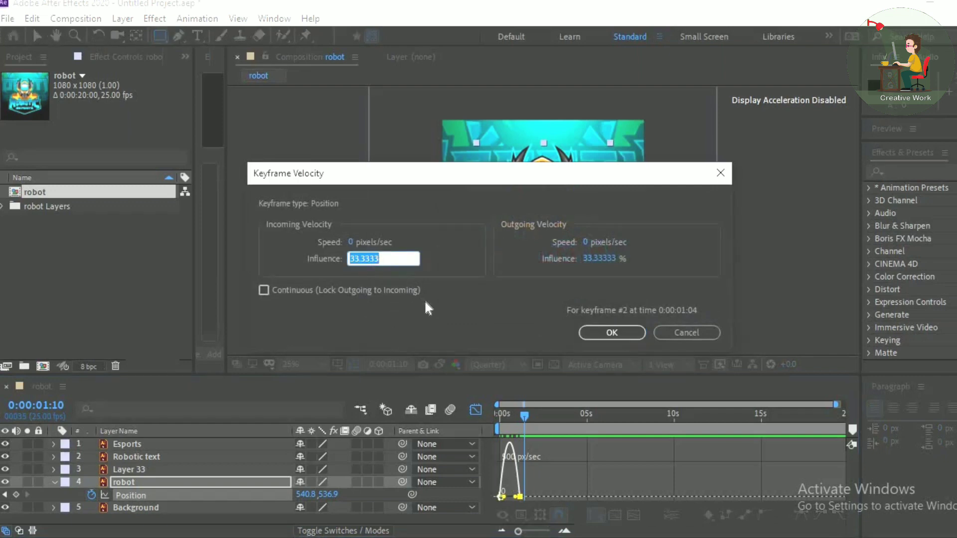
{"action": "key", "text": "BackSpace"}
{"action": "type", "text": "95"}
{"action": "key", "text": "Return"}
{"action": "left_click", "coordinate": [611, 332]}
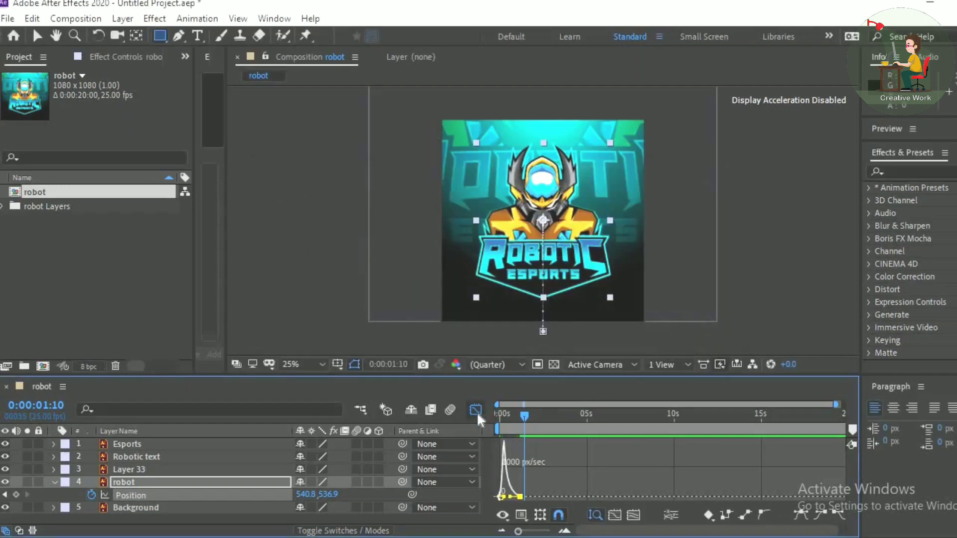
{"action": "left_click", "coordinate": [475, 409]}
{"action": "key", "text": "space"}
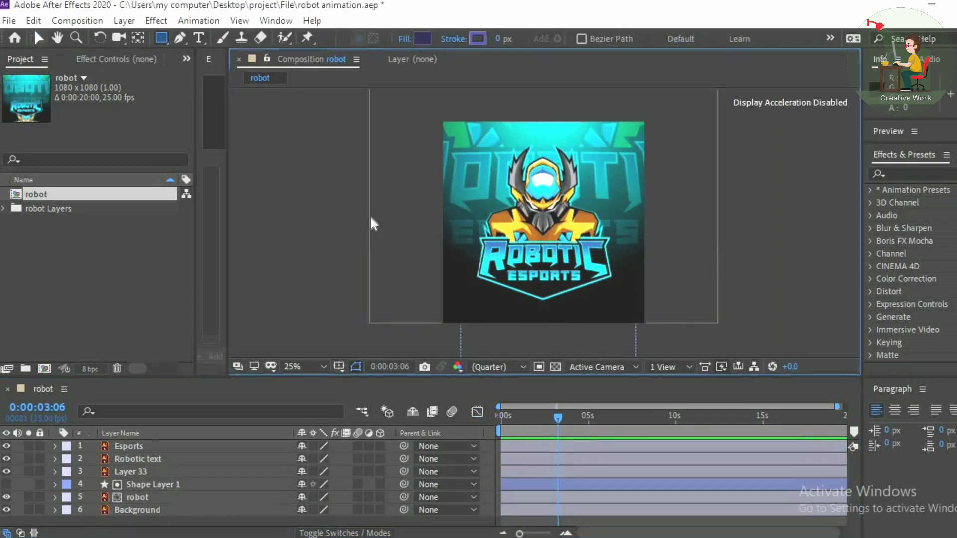
Keyframe the Esports layer's Position from Y 1041.5 at 0:00:03:06 up to Y 839.5 shortly after.
{"action": "left_click", "coordinate": [531, 274]}
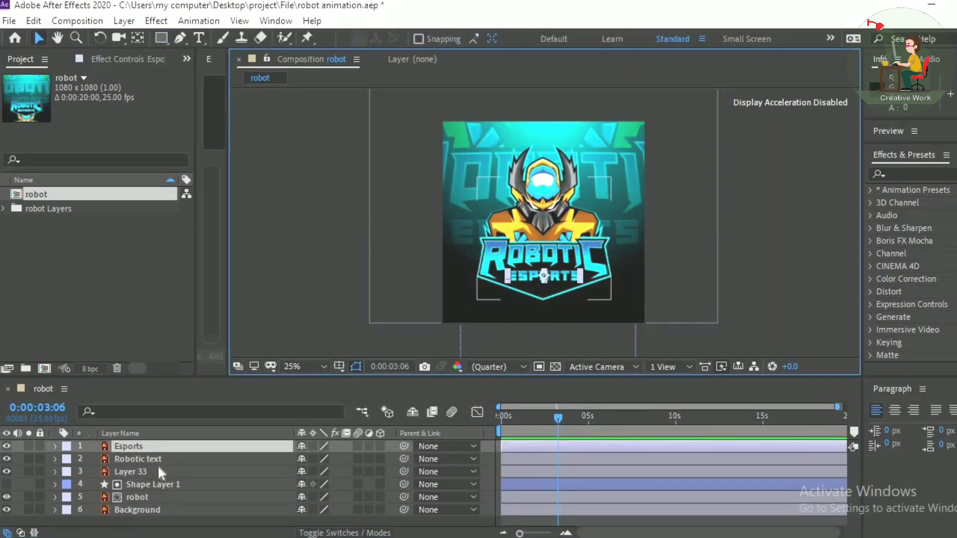
{"action": "key", "text": "p"}
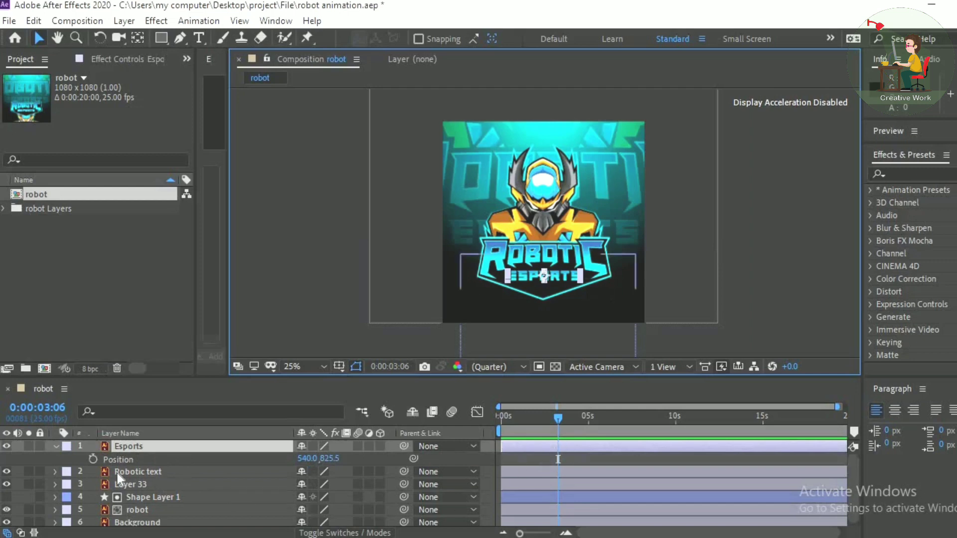
{"action": "left_click", "coordinate": [93, 459]}
{"action": "left_click_drag", "start_coordinate": [330, 458], "coordinate": [455, 493]}
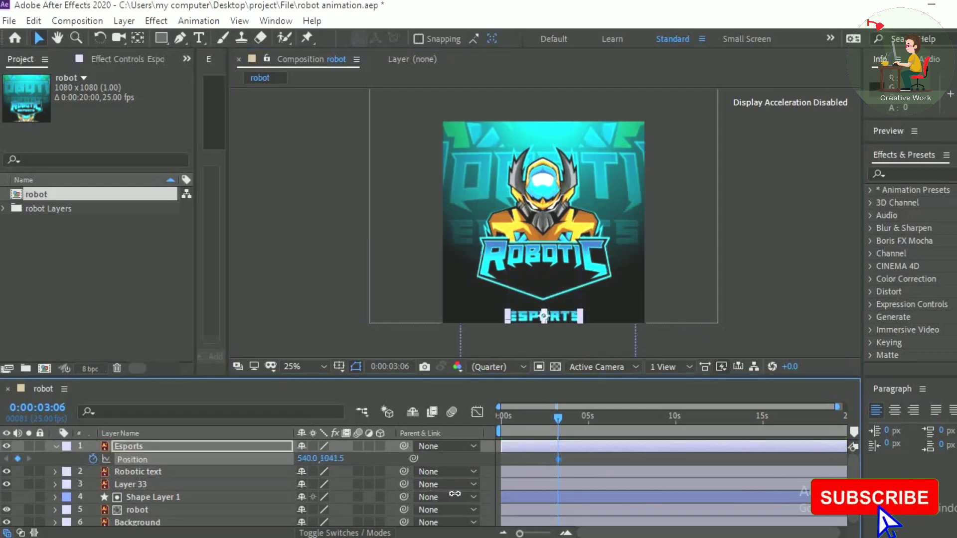
{"action": "left_click_drag", "start_coordinate": [563, 423], "coordinate": [572, 427]}
{"action": "left_click_drag", "start_coordinate": [325, 459], "coordinate": [175, 458]}
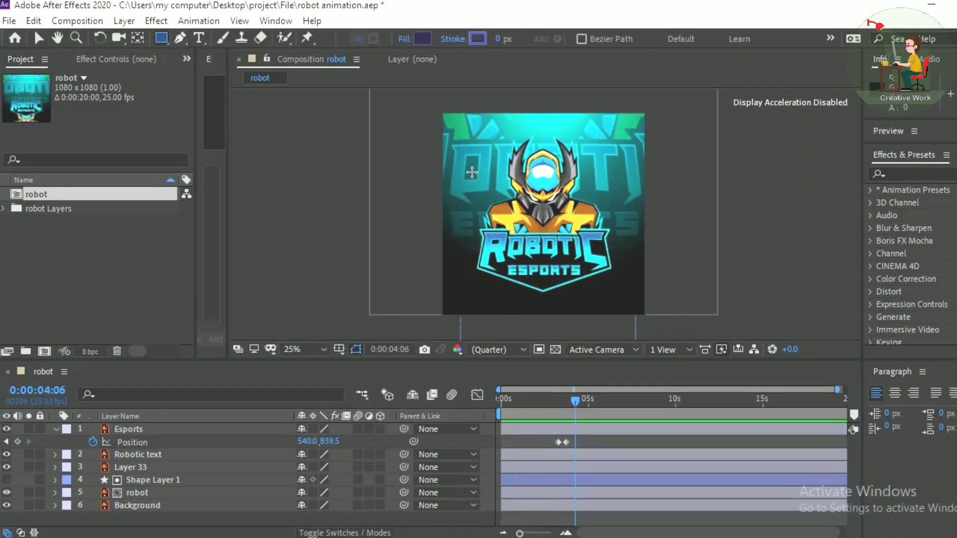
Draw a rectangle shape directly below the ESPORTS text and use it as the Esports layer's Alpha Inverted matte, previewing the reveal.
{"action": "left_click_drag", "start_coordinate": [503, 277], "coordinate": [588, 317]}
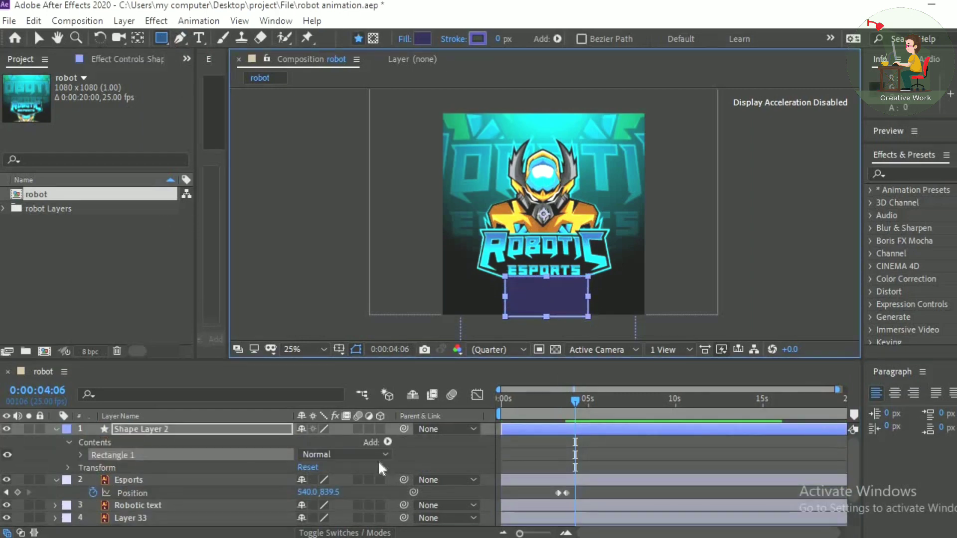
{"action": "left_click", "coordinate": [56, 429]}
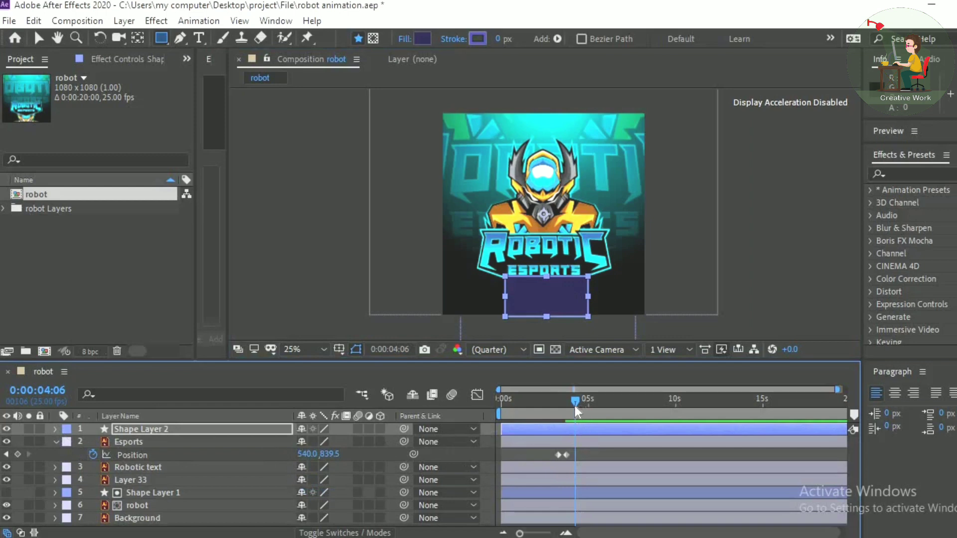
{"action": "left_click", "coordinate": [298, 444]}
{"action": "key", "text": "F4"}
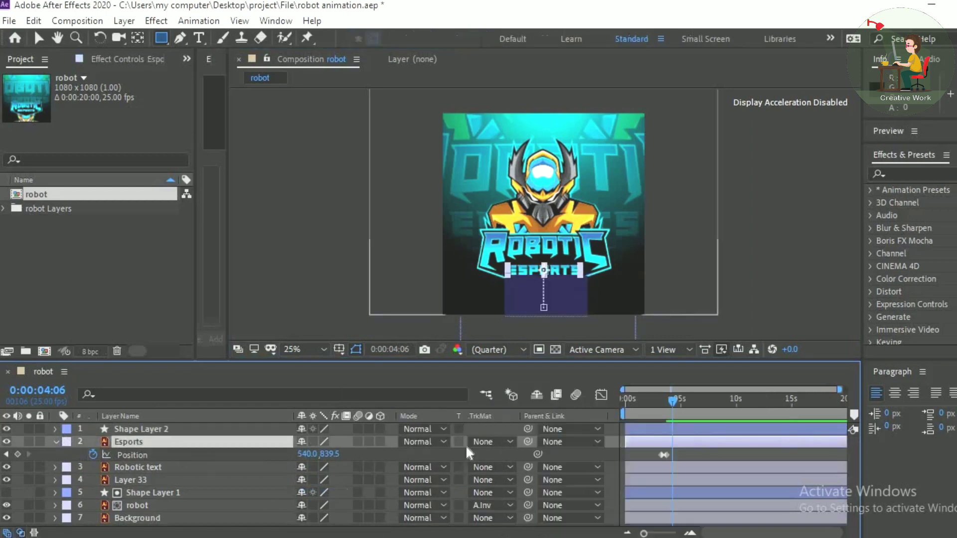
{"action": "left_click", "coordinate": [501, 443]}
{"action": "left_click", "coordinate": [526, 499]}
{"action": "left_click_drag", "start_coordinate": [672, 398], "coordinate": [623, 398]}
{"action": "key", "text": "space"}
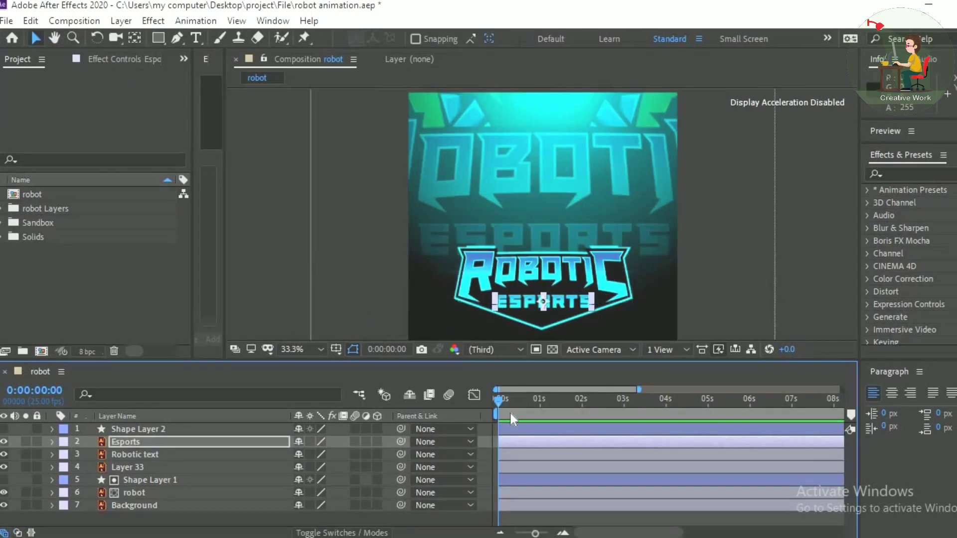
Keyframe the Robotic text layer's Position from Y 480.4 at 0:00:01:04 to Y 743.4 at 0:00:01:13.
{"action": "left_click_drag", "start_coordinate": [523, 407], "coordinate": [537, 408]}
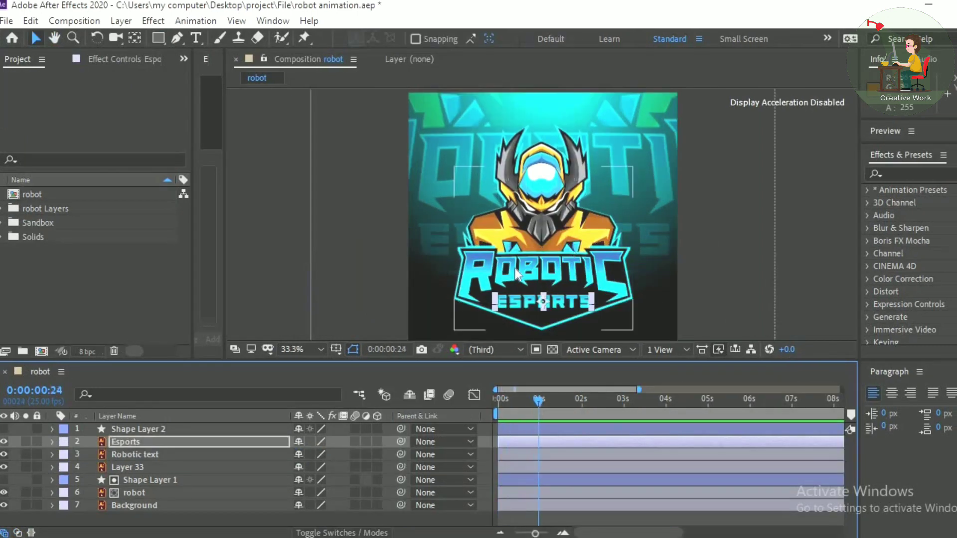
{"action": "left_click", "coordinate": [536, 273]}
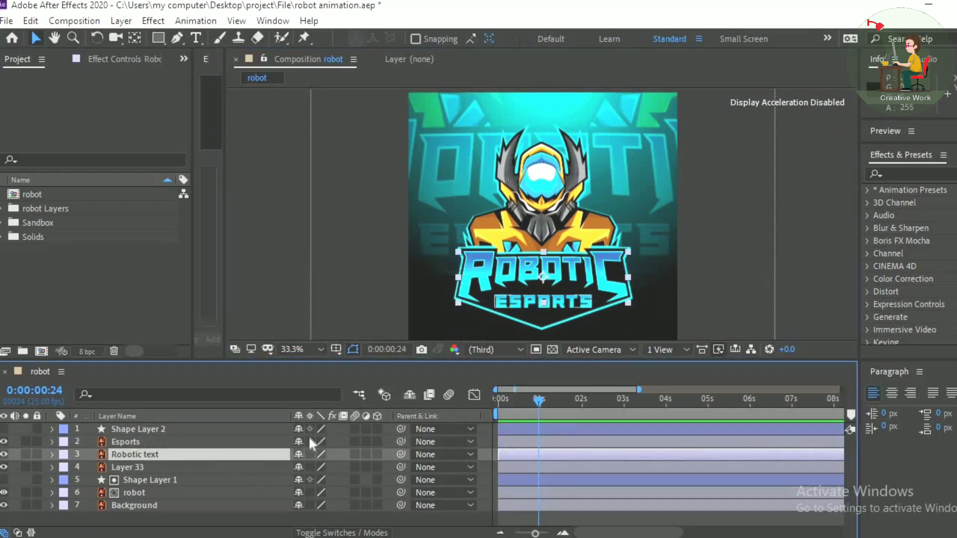
{"action": "left_click", "coordinate": [54, 456]}
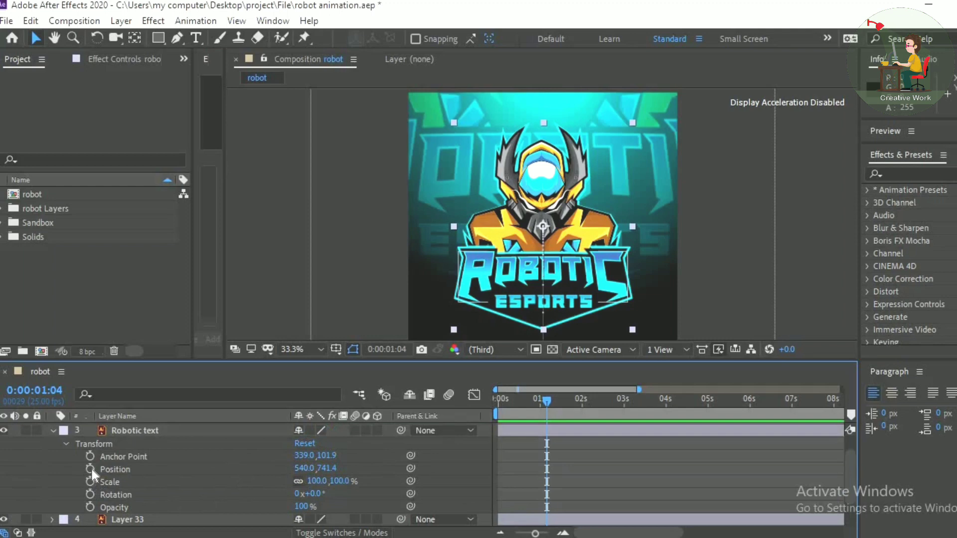
{"action": "left_click", "coordinate": [90, 469]}
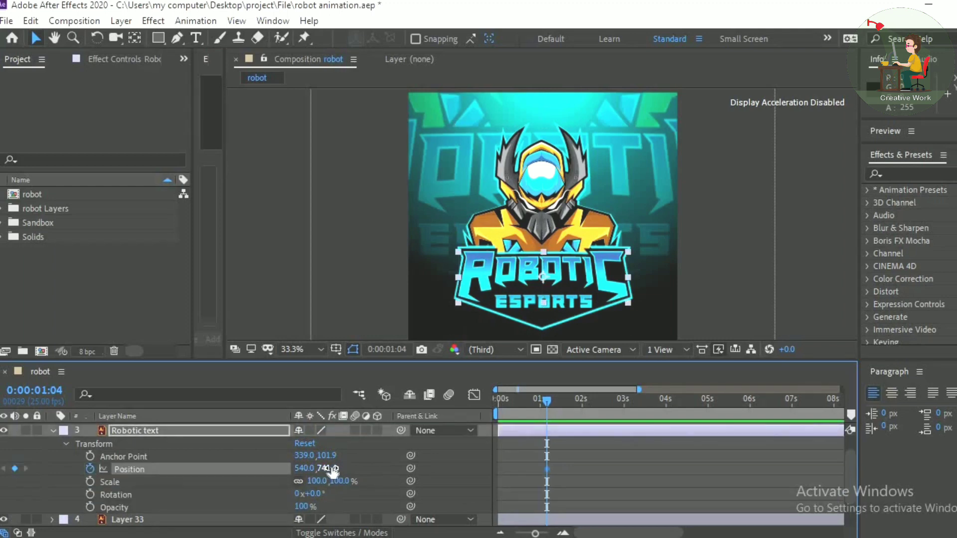
{"action": "left_click_drag", "start_coordinate": [332, 470], "coordinate": [116, 488]}
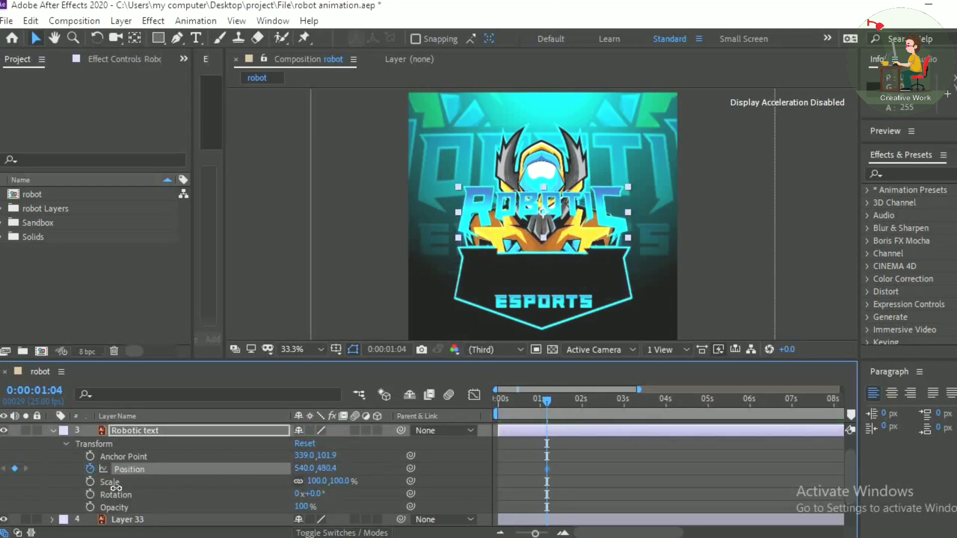
{"action": "left_click_drag", "start_coordinate": [554, 409], "coordinate": [560, 411]}
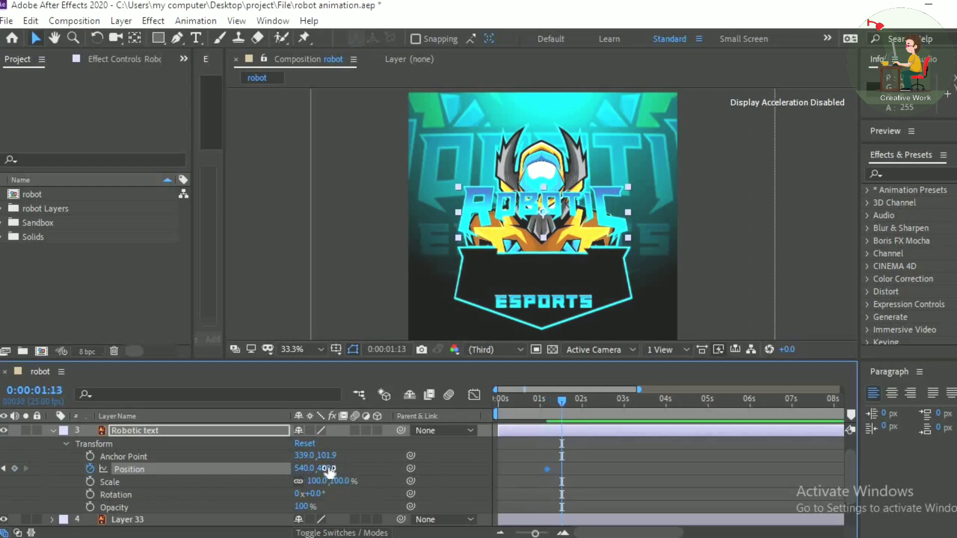
{"action": "left_click_drag", "start_coordinate": [329, 470], "coordinate": [492, 497]}
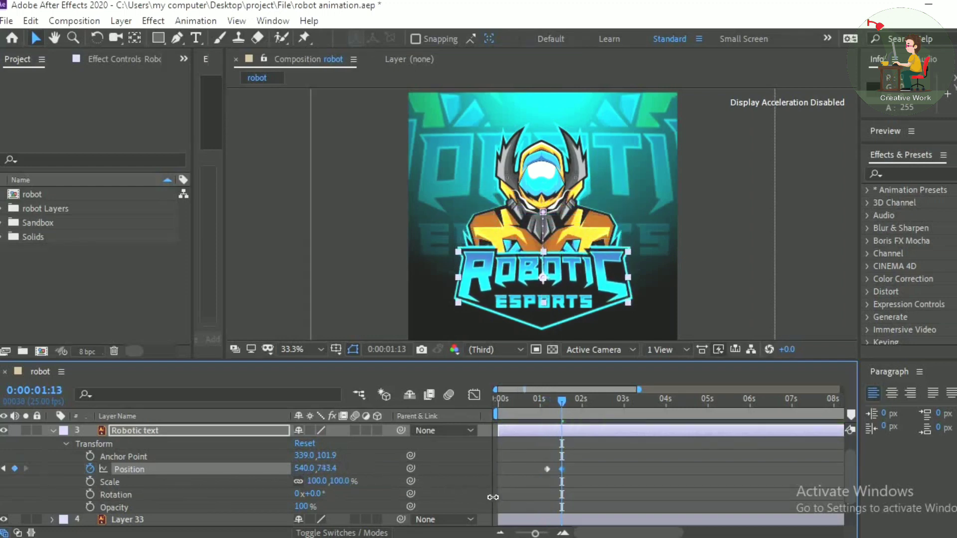
At 0:00:01:04, draw a closed Pen shape covering the ROBOTIC text, its lower edge following the badge frame's top outline.
{"action": "mouse_move", "coordinate": [561, 408]}
{"action": "left_mouse_down"}
{"action": "mouse_move", "coordinate": [535, 412]}
{"action": "mouse_move", "coordinate": [579, 408]}
{"action": "mouse_move", "coordinate": [546, 411]}
{"action": "left_mouse_up"}
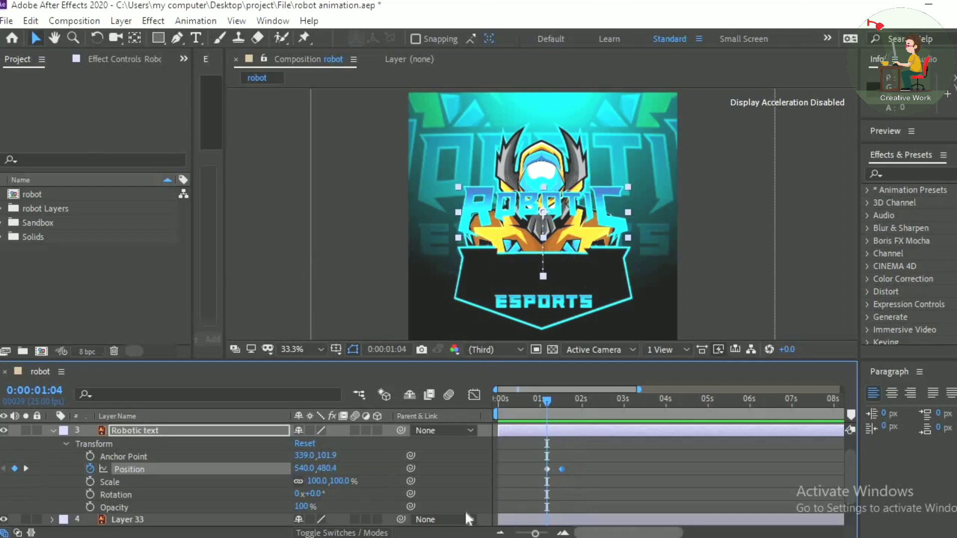
{"action": "left_click", "coordinate": [51, 430]}
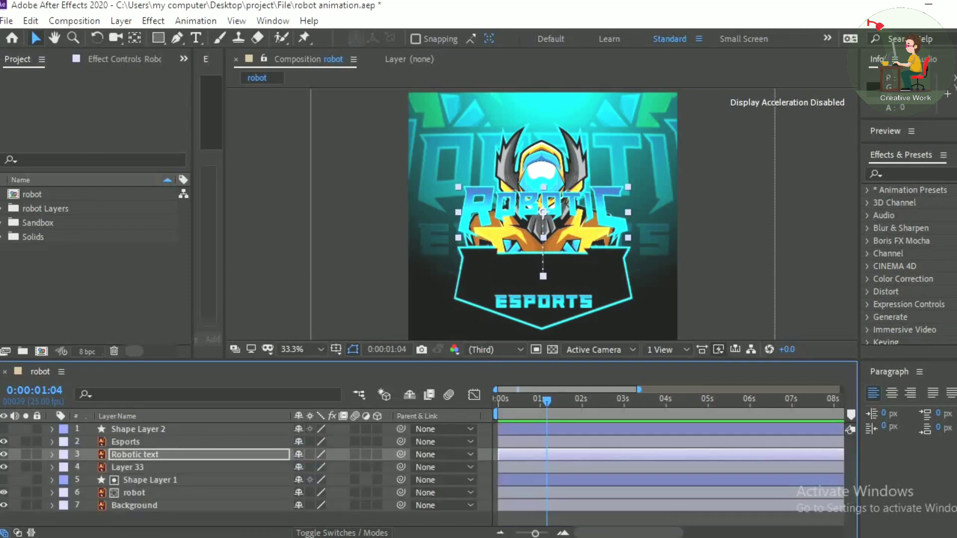
{"action": "key", "text": "F2"}
{"action": "key", "text": "g"}
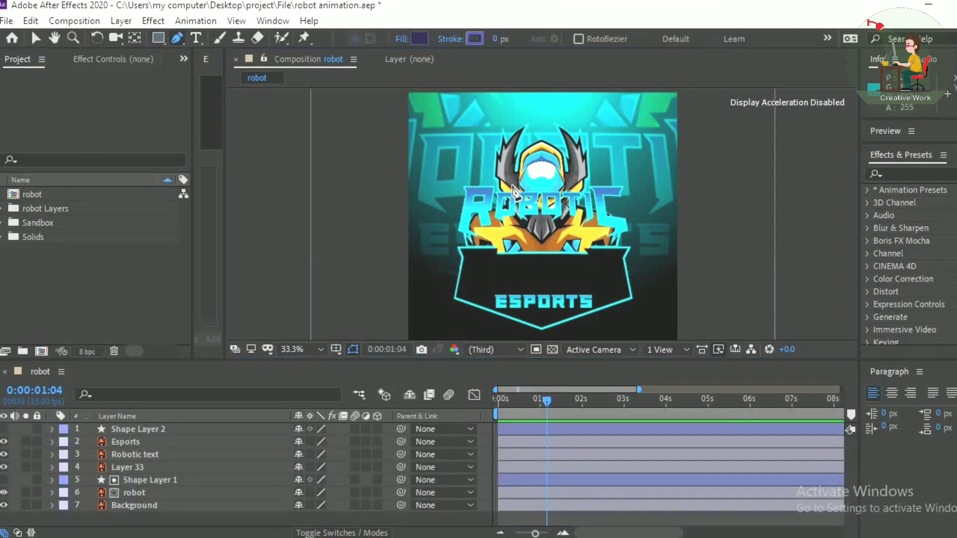
{"action": "left_click", "coordinate": [454, 182]}
{"action": "left_click", "coordinate": [630, 181]}
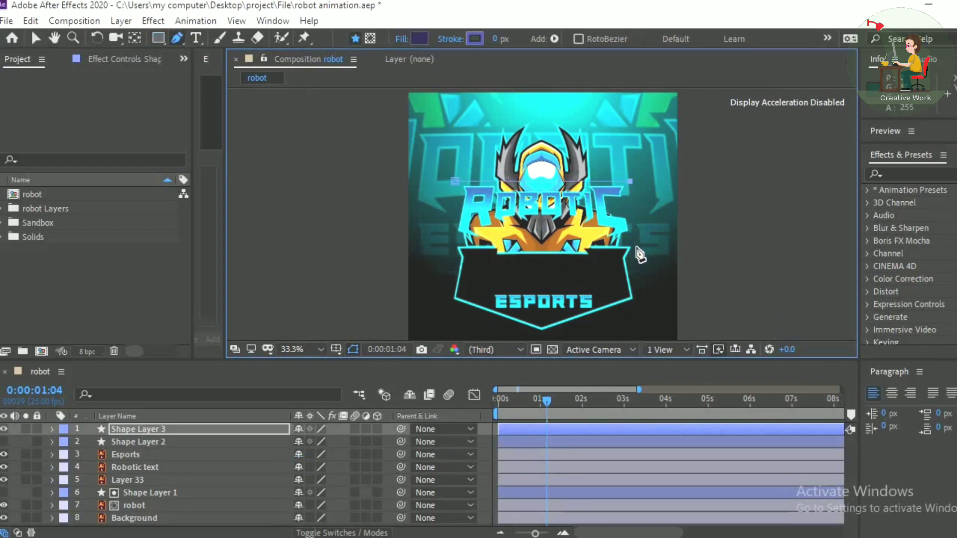
{"action": "key", "text": "slash"}
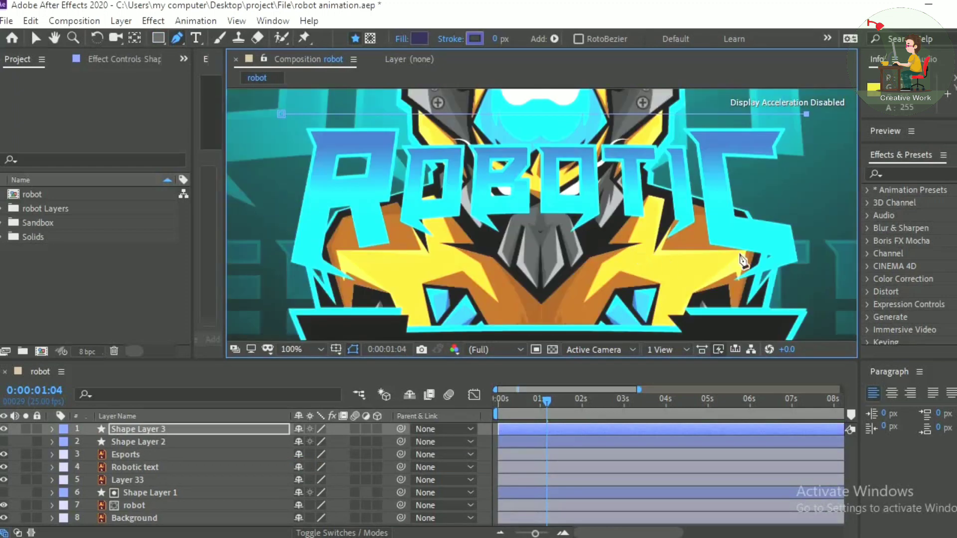
{"action": "left_click", "coordinate": [813, 309]}
{"action": "left_click", "coordinate": [667, 315]}
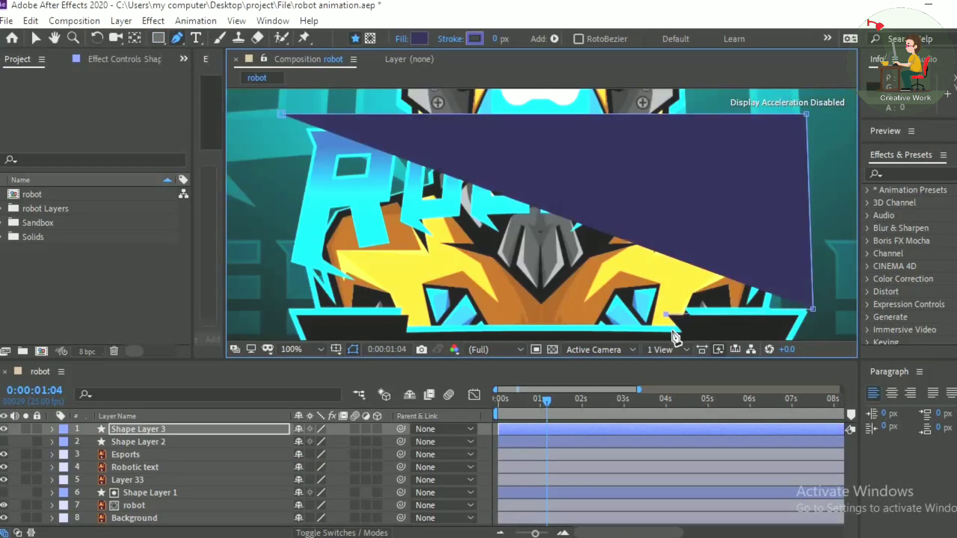
{"action": "left_click", "coordinate": [679, 330]}
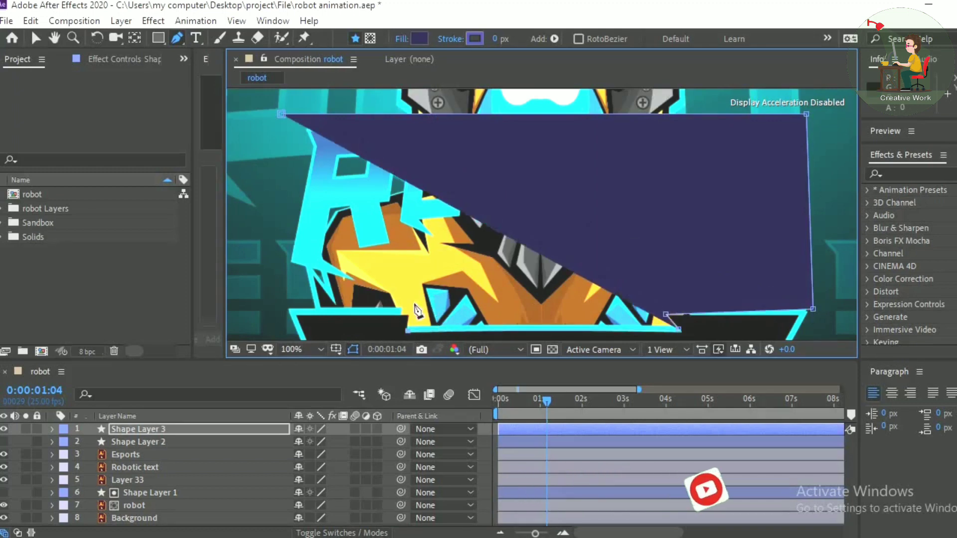
{"action": "left_click_drag", "start_coordinate": [408, 330], "coordinate": [412, 314]}
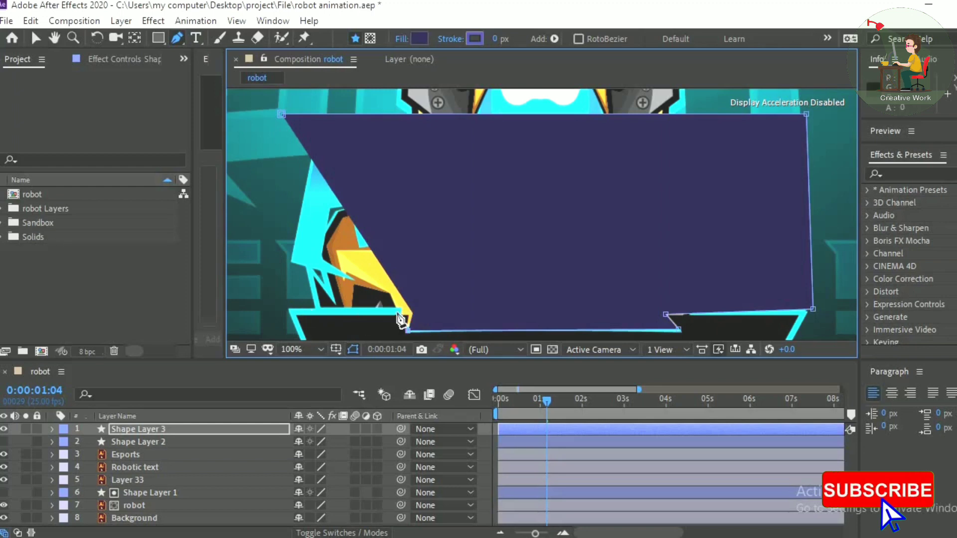
{"action": "left_click", "coordinate": [279, 312]}
{"action": "left_click", "coordinate": [279, 119]}
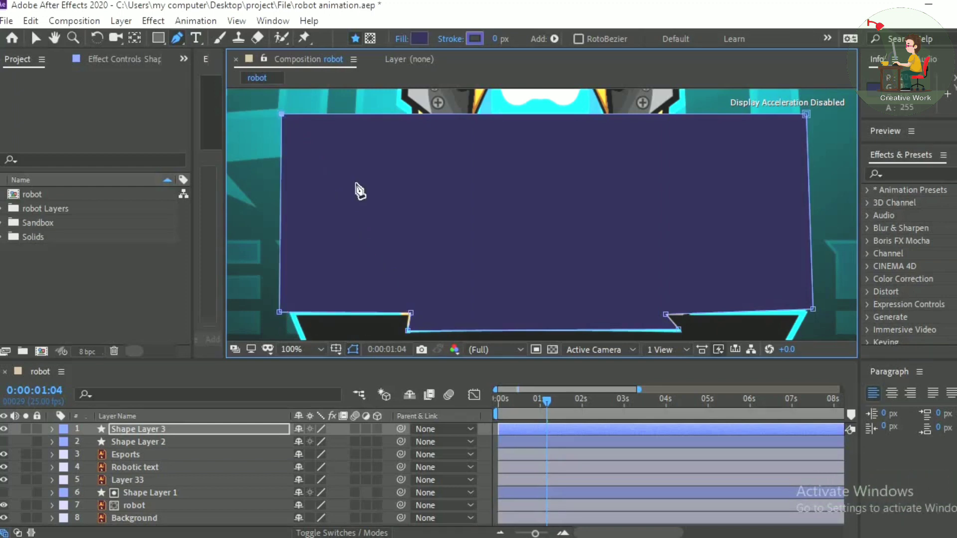
{"action": "scroll", "coordinate": [357, 190], "scroll_direction": "down", "scroll_amount": 4}
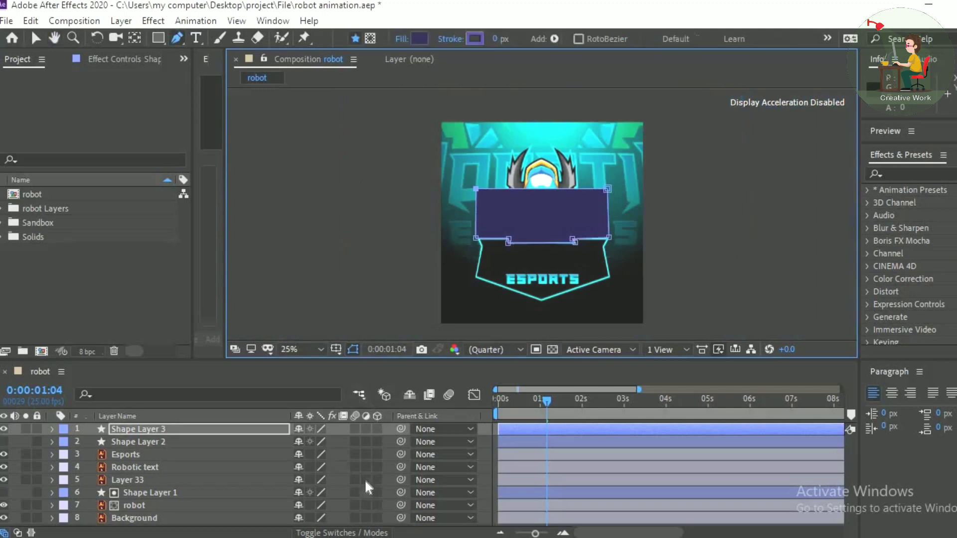
Place the new shape layer directly above Robotic text, use it as that layer's Alpha Inverted matte, and preview the reveal.
{"action": "left_click_drag", "start_coordinate": [366, 359], "coordinate": [368, 340]}
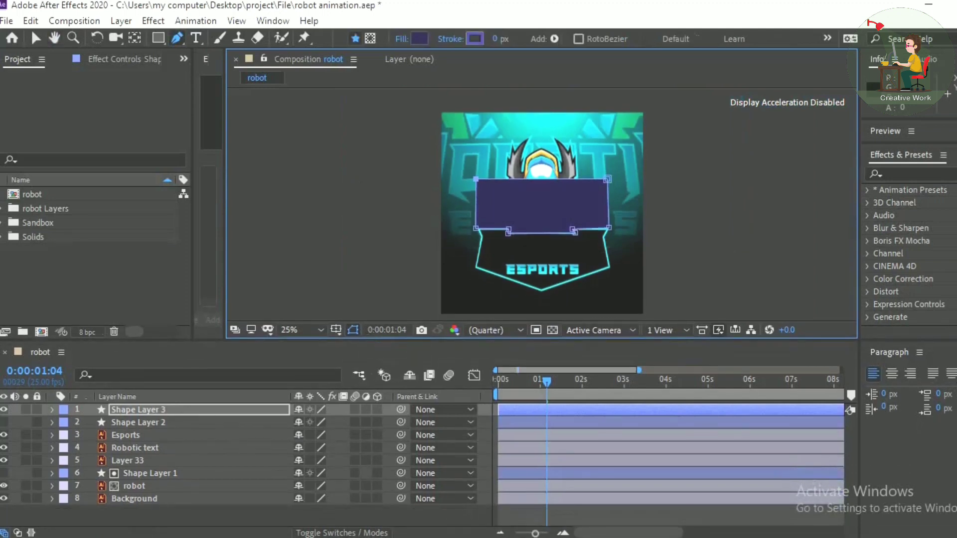
{"action": "left_click_drag", "start_coordinate": [160, 409], "coordinate": [155, 438]}
{"action": "left_click", "coordinate": [19, 533]}
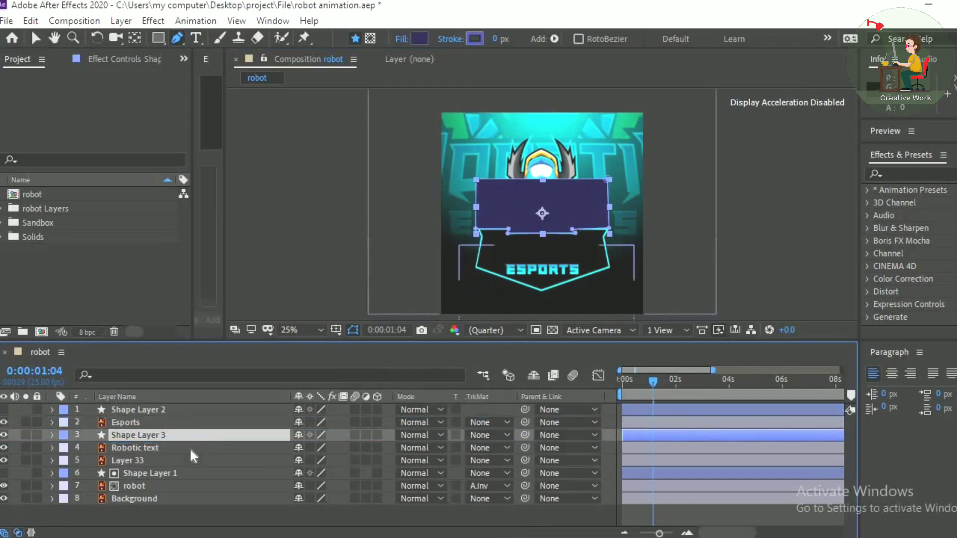
{"action": "left_click", "coordinate": [190, 448]}
{"action": "left_click", "coordinate": [491, 447]}
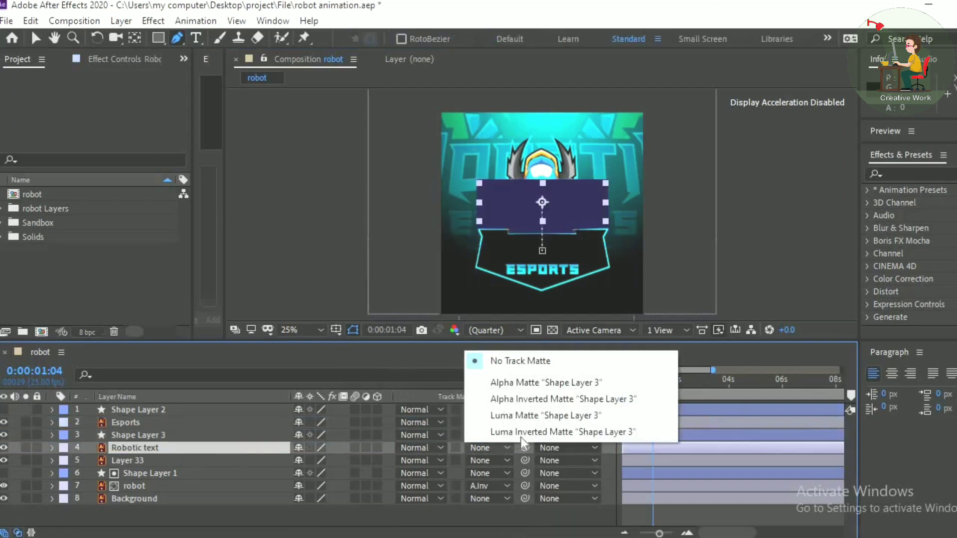
{"action": "left_click", "coordinate": [537, 400]}
{"action": "key", "text": "space"}
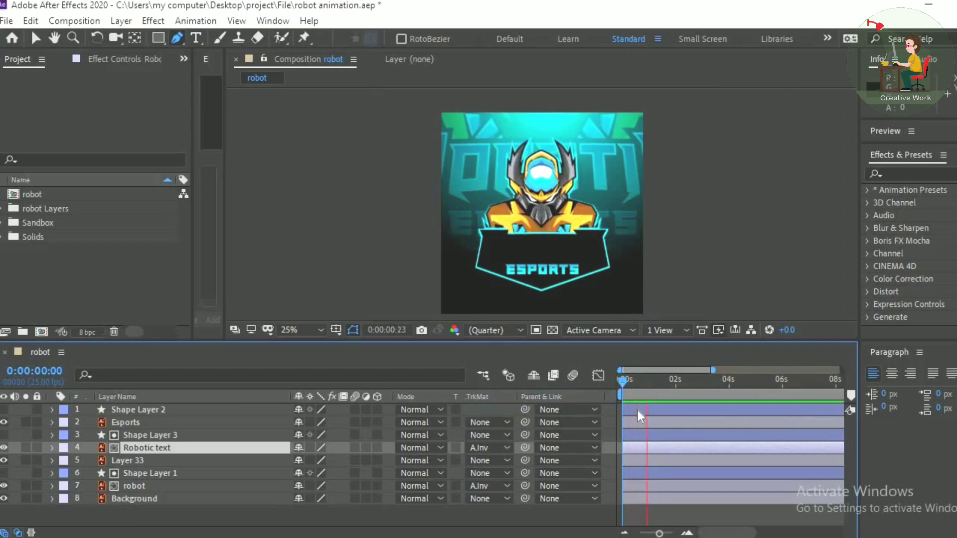
Apply Easy Ease to both Position keyframes of the Robotic text layer.
{"action": "left_click", "coordinate": [19, 532]}
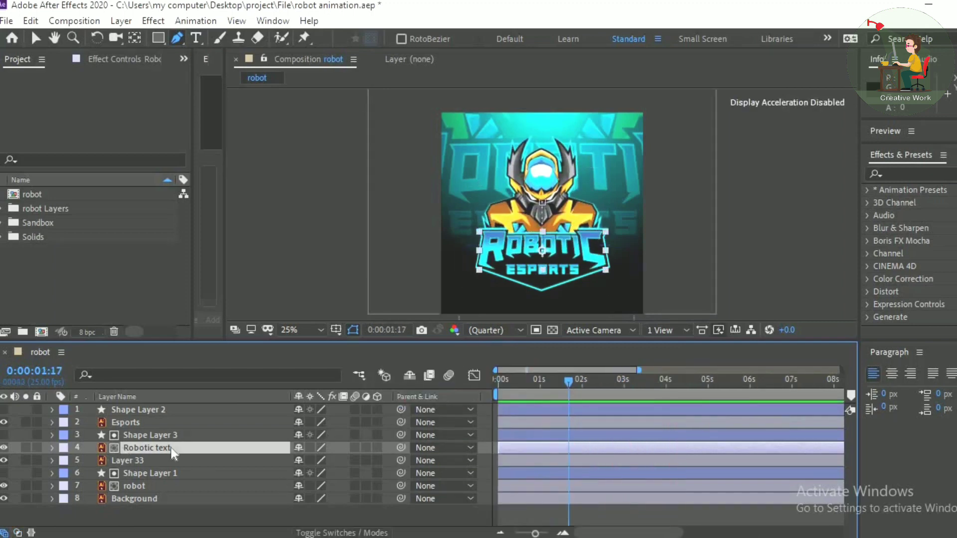
{"action": "key", "text": "p"}
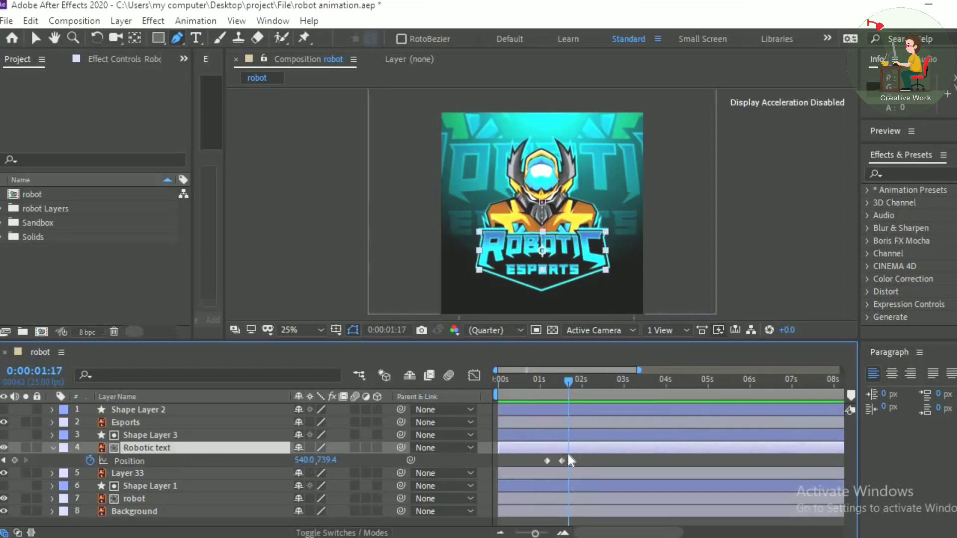
{"action": "left_click_drag", "start_coordinate": [533, 456], "coordinate": [567, 462]}
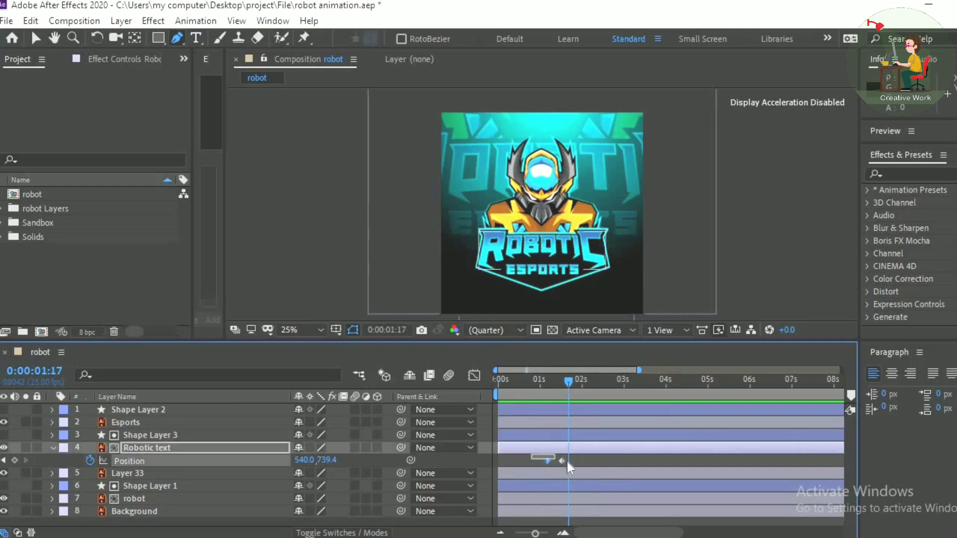
{"action": "right_click", "coordinate": [561, 462]}
{"action": "mouse_move", "coordinate": [648, 451]}
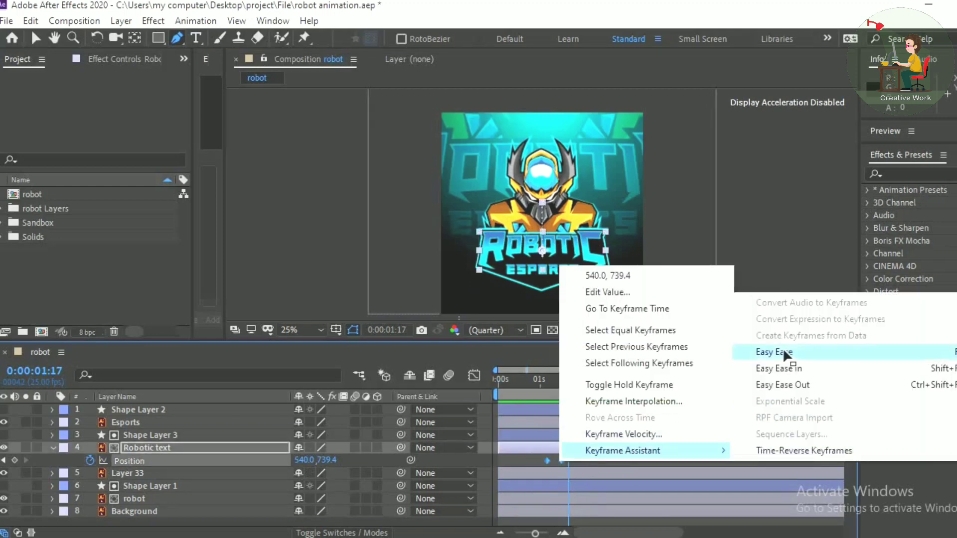
{"action": "left_click", "coordinate": [781, 350]}
{"action": "key", "text": "v"}
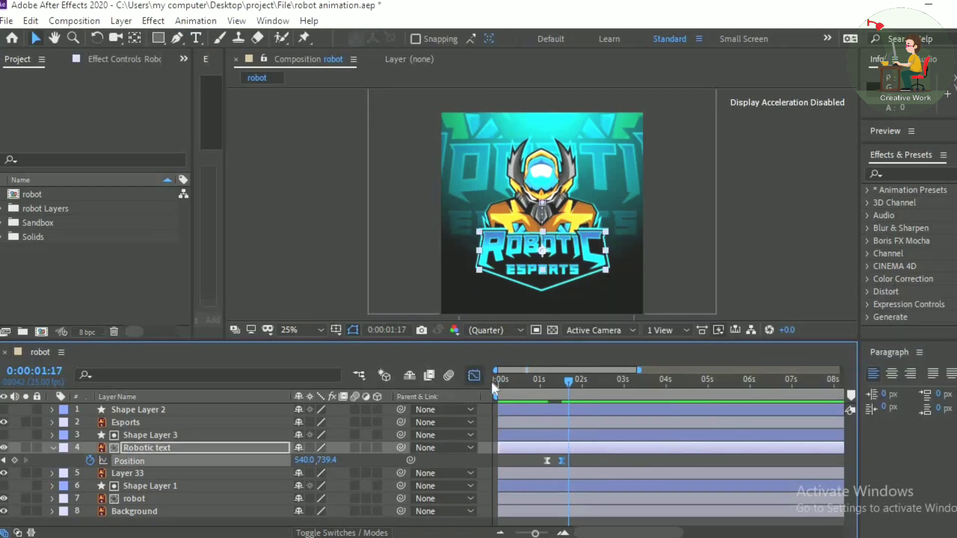
Set the incoming velocity influence of the Robotic text layer's second Position keyframe to 95%.
{"action": "key", "text": "ctrl+shift+k"}
{"action": "left_click_drag", "start_coordinate": [366, 262], "coordinate": [319, 261]}
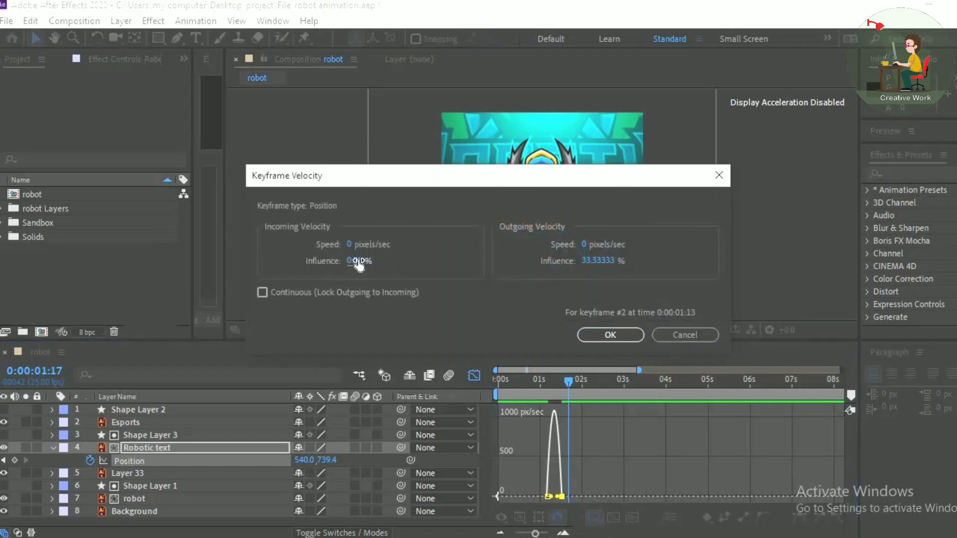
{"action": "type", "text": "95"}
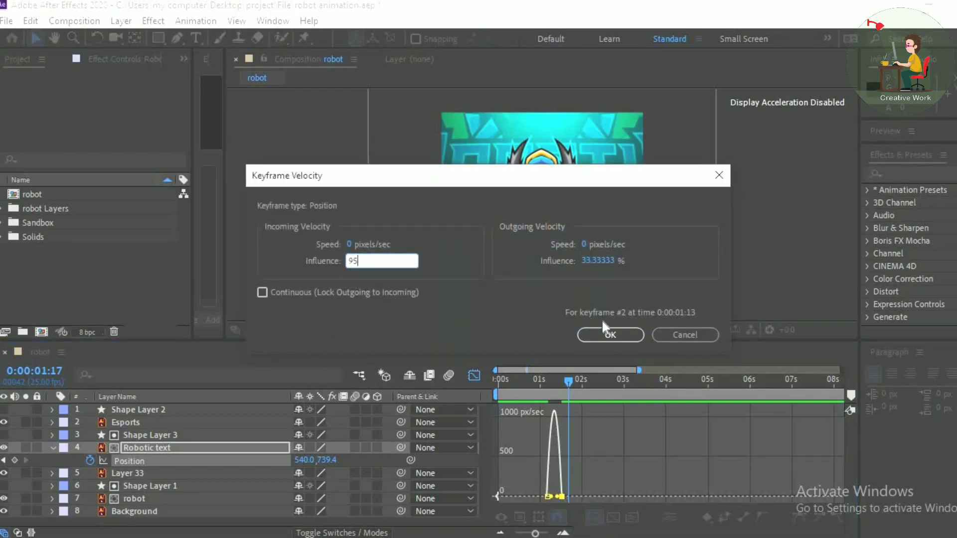
{"action": "left_click", "coordinate": [597, 333]}
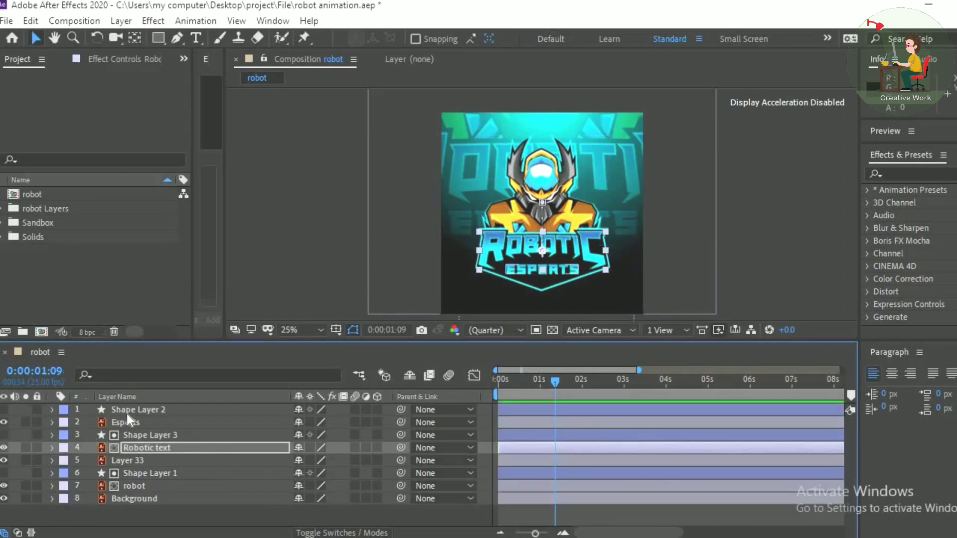
Keyframe the Esports layer's Position from Y 1004.5 at 0:00:01:08 to Y 836.5 at 0:00:01:20 and preview the motion.
{"action": "left_click", "coordinate": [193, 423]}
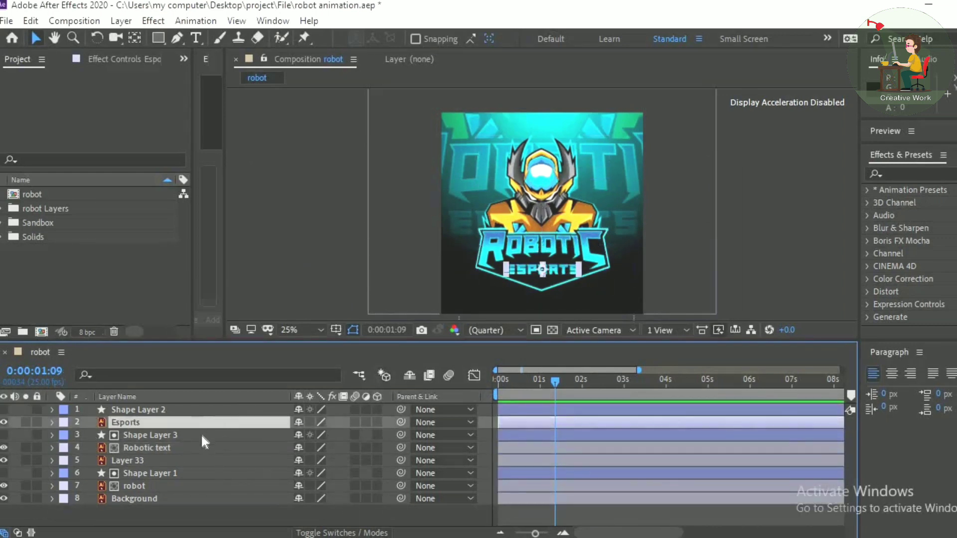
{"action": "key", "text": "p"}
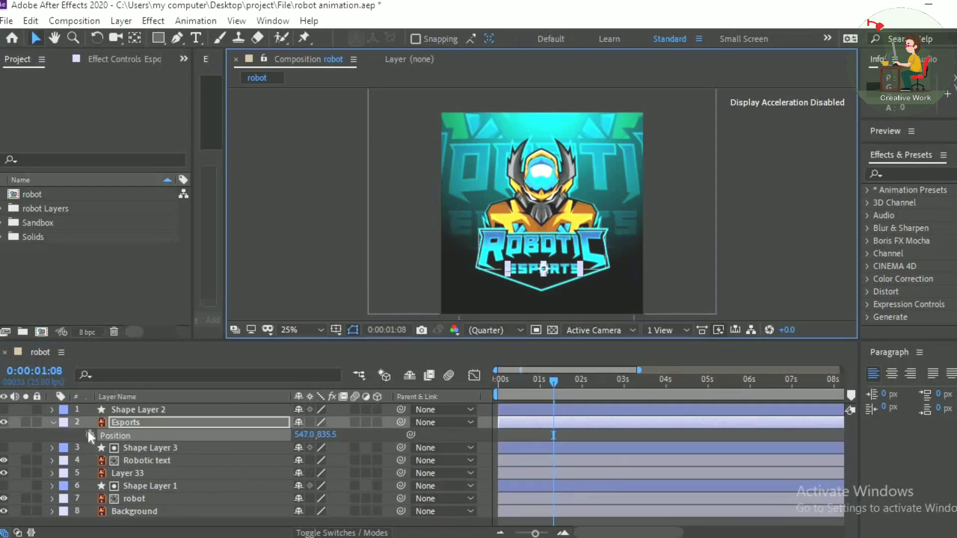
{"action": "left_click", "coordinate": [90, 435]}
{"action": "left_click_drag", "start_coordinate": [331, 434], "coordinate": [451, 447]}
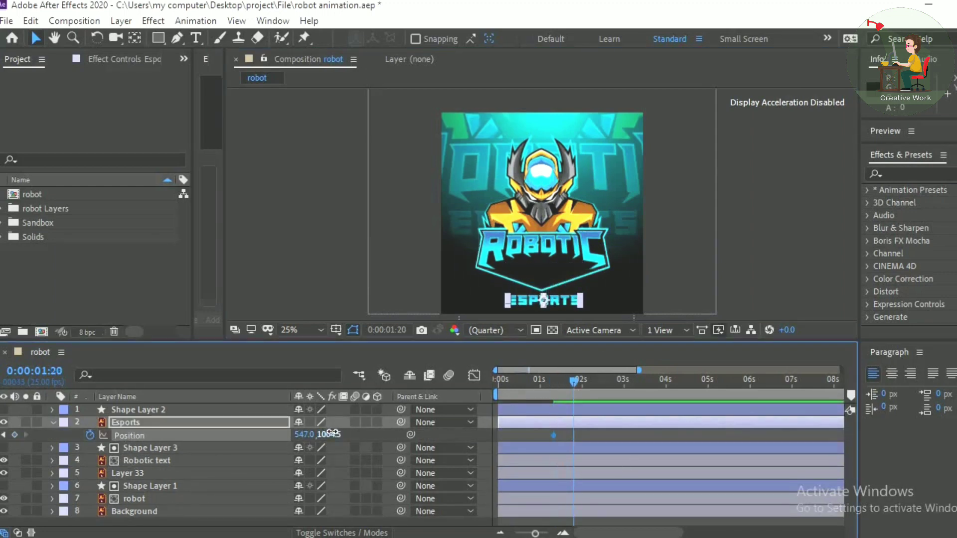
{"action": "left_click_drag", "start_coordinate": [327, 434], "coordinate": [208, 438]}
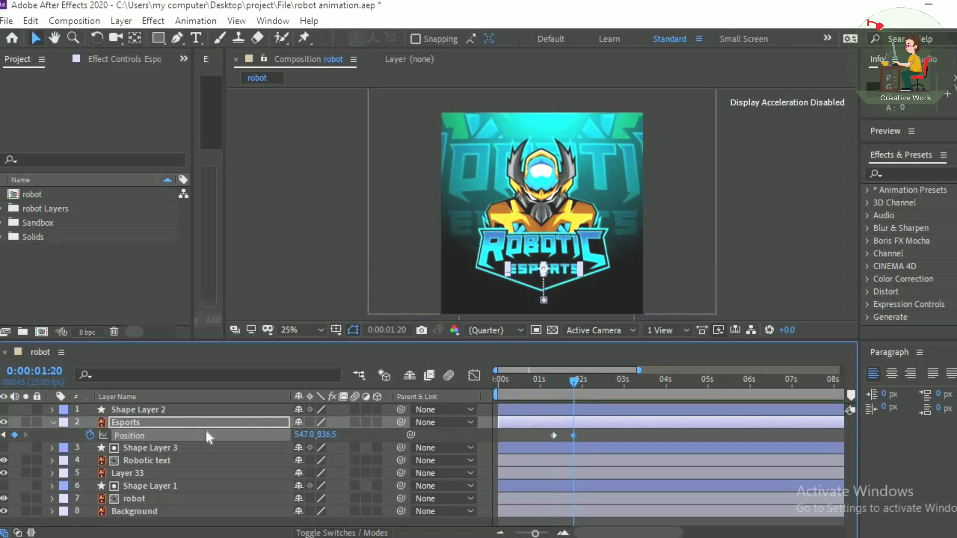
{"action": "left_click_drag", "start_coordinate": [572, 385], "coordinate": [495, 389]}
{"action": "key", "text": "space"}
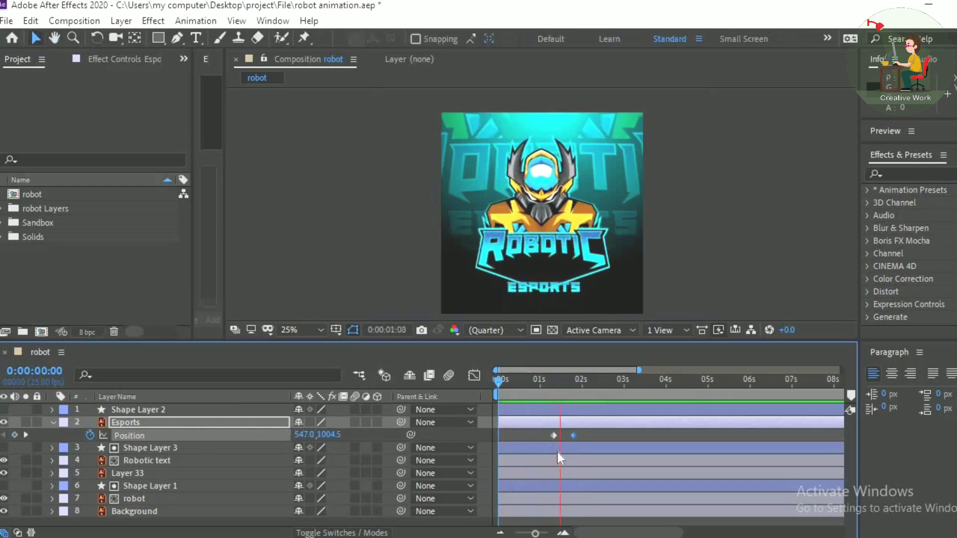
{"action": "key", "text": "space"}
Draw a rectangle shape directly below the ESPORTS text on a new shape layer, slightly wider than the text.
{"action": "left_click", "coordinate": [106, 410]}
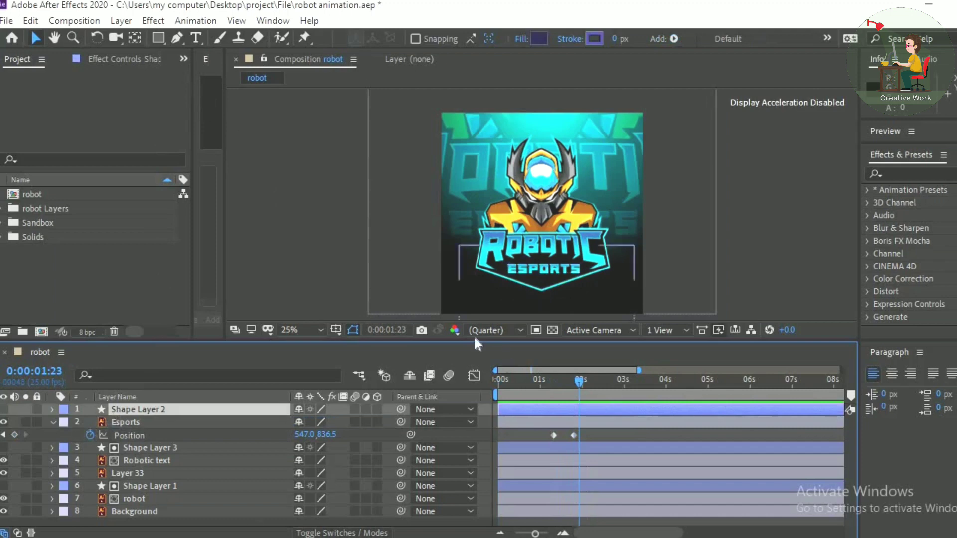
{"action": "left_click", "coordinate": [126, 423]}
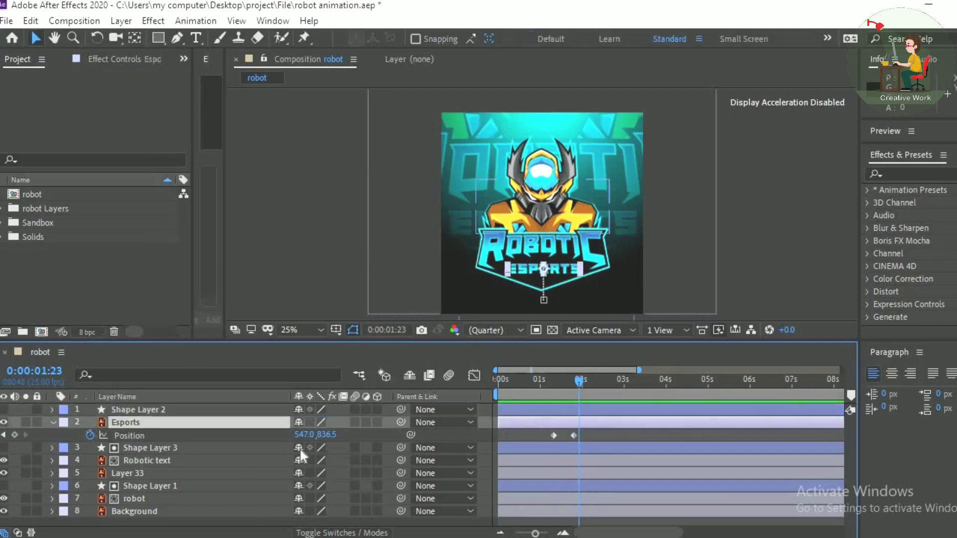
{"action": "left_click", "coordinate": [51, 422]}
{"action": "left_click", "coordinate": [393, 506]}
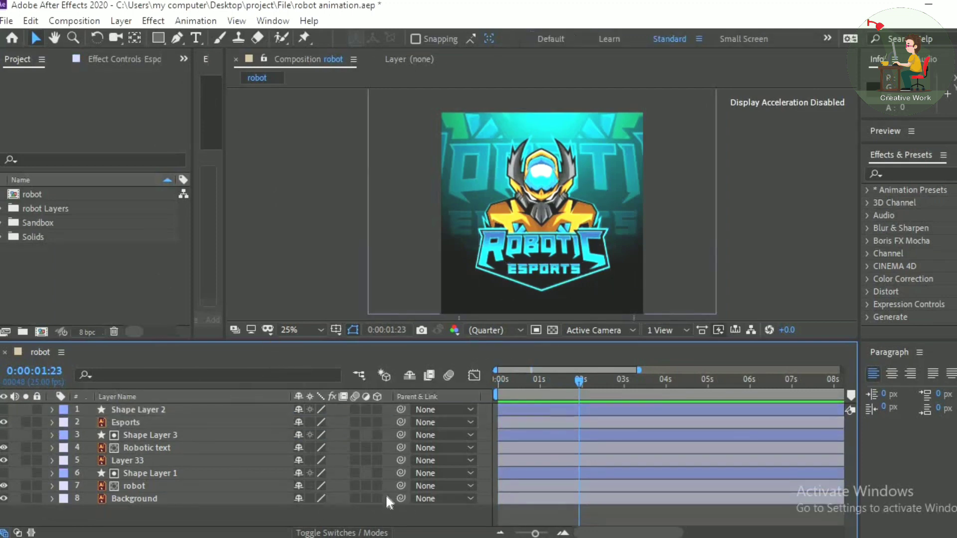
{"action": "key", "text": "q"}
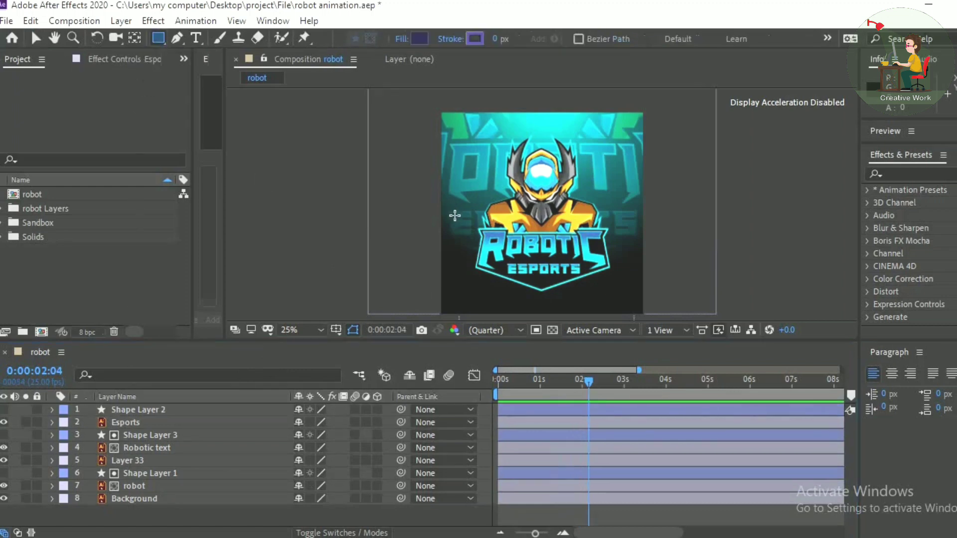
{"action": "mouse_move", "coordinate": [500, 278]}
{"action": "left_mouse_down"}
{"action": "mouse_move", "coordinate": [548, 309]}
{"action": "mouse_move", "coordinate": [587, 317]}
{"action": "left_mouse_up"}
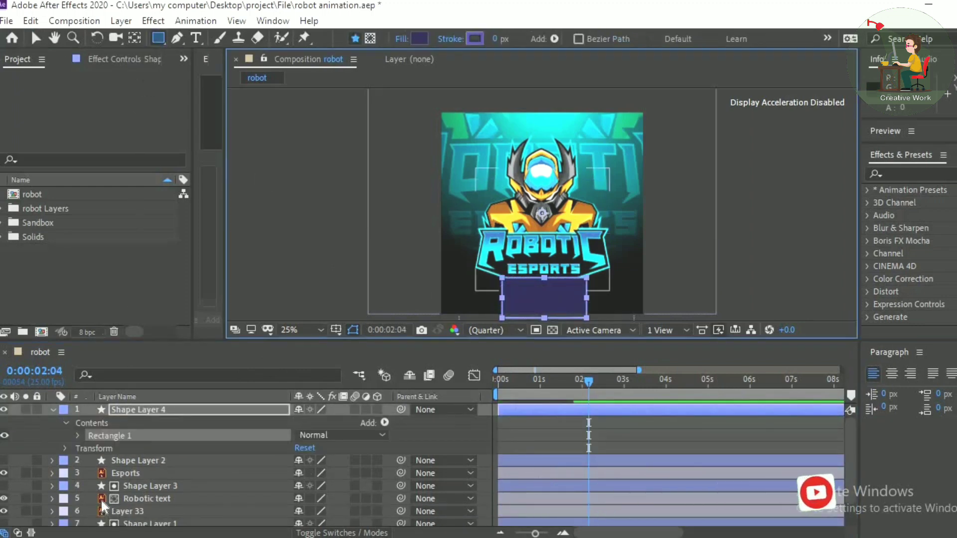
{"action": "left_click", "coordinate": [53, 410]}
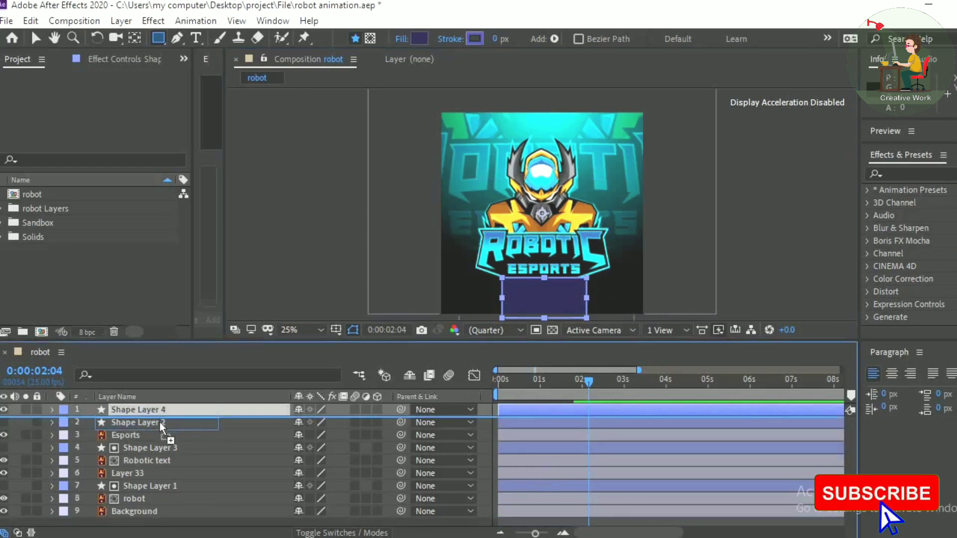
Place Shape Layer 4 directly above the Esports layer, set the Esports track matte to Alpha Inverted Matte "Shape Layer 4", and preview the reveal.
{"action": "left_click_drag", "start_coordinate": [161, 413], "coordinate": [155, 430]}
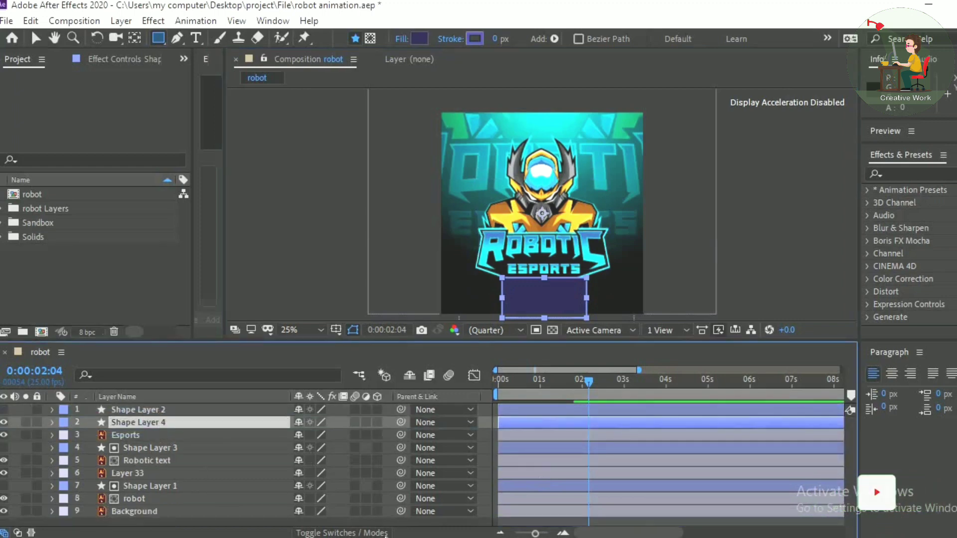
{"action": "left_click", "coordinate": [18, 532]}
{"action": "left_click", "coordinate": [488, 435]}
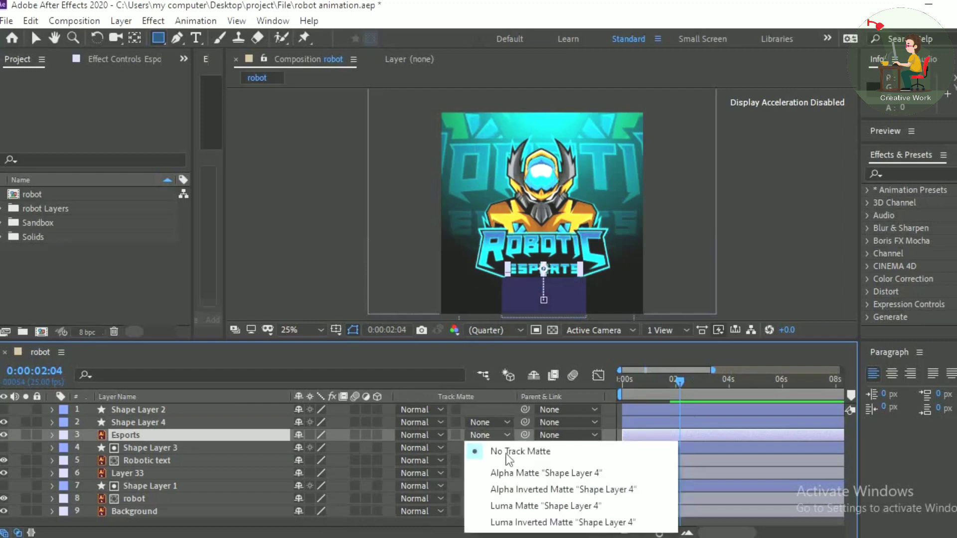
{"action": "left_click", "coordinate": [488, 435]}
{"action": "left_click", "coordinate": [513, 490]}
{"action": "left_click", "coordinate": [616, 392]}
{"action": "key", "text": "space"}
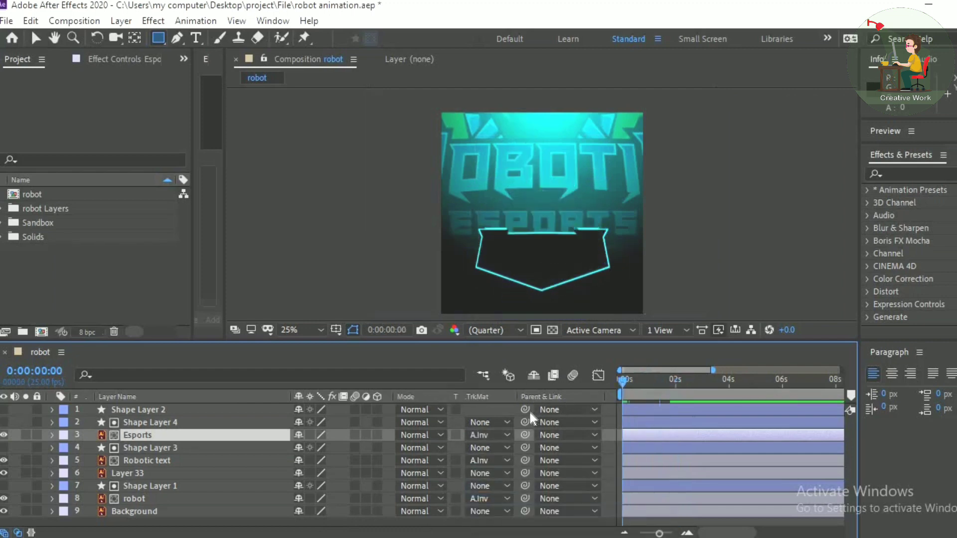
{"action": "key", "text": "space"}
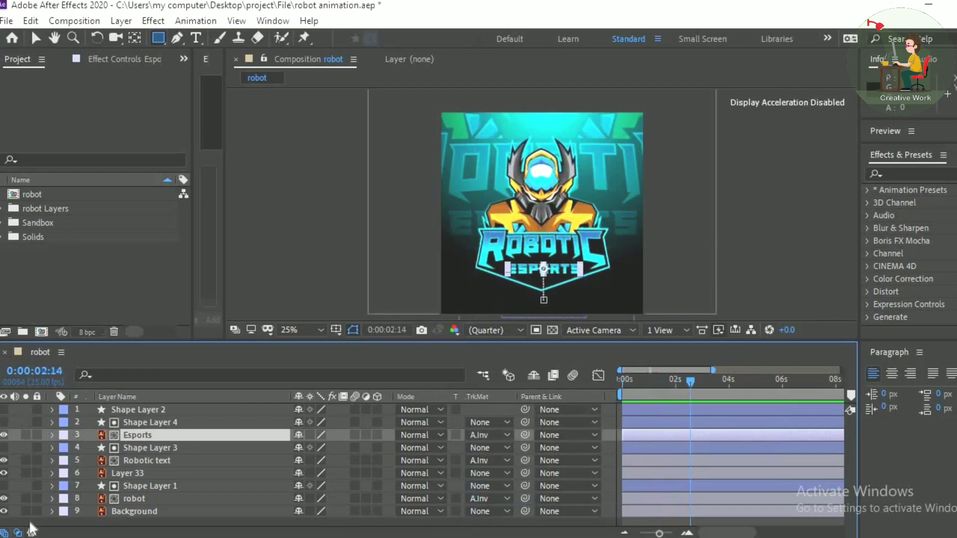
Shift the Esports Position keyframes earlier so the first aligns with the Robotic text keyframe at 0:00:00:21, and preview the motion.
{"action": "key", "text": "F4"}
{"action": "key", "text": "Home"}
{"action": "left_click", "coordinate": [150, 460]}
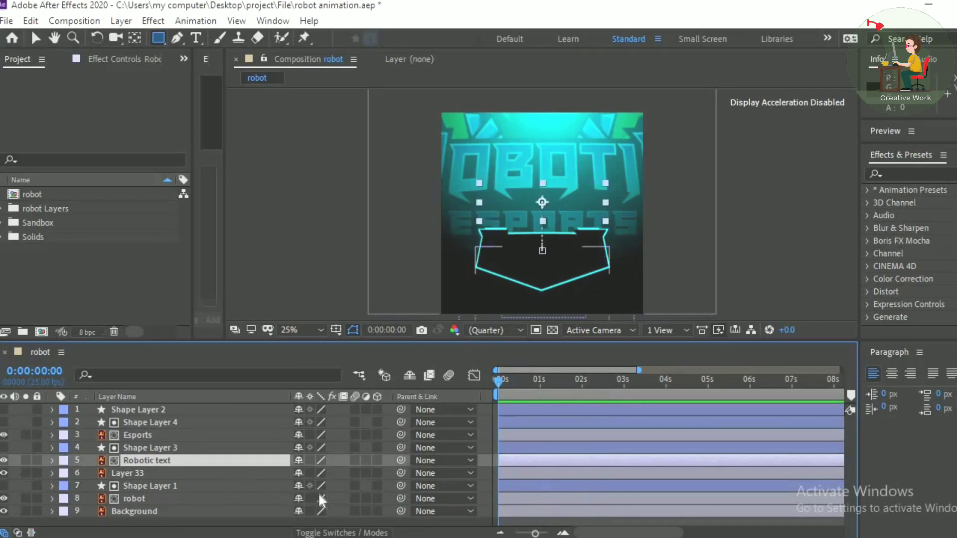
{"action": "key", "text": "p"}
{"action": "left_click", "coordinate": [160, 411]}
{"action": "left_click", "coordinate": [165, 422]}
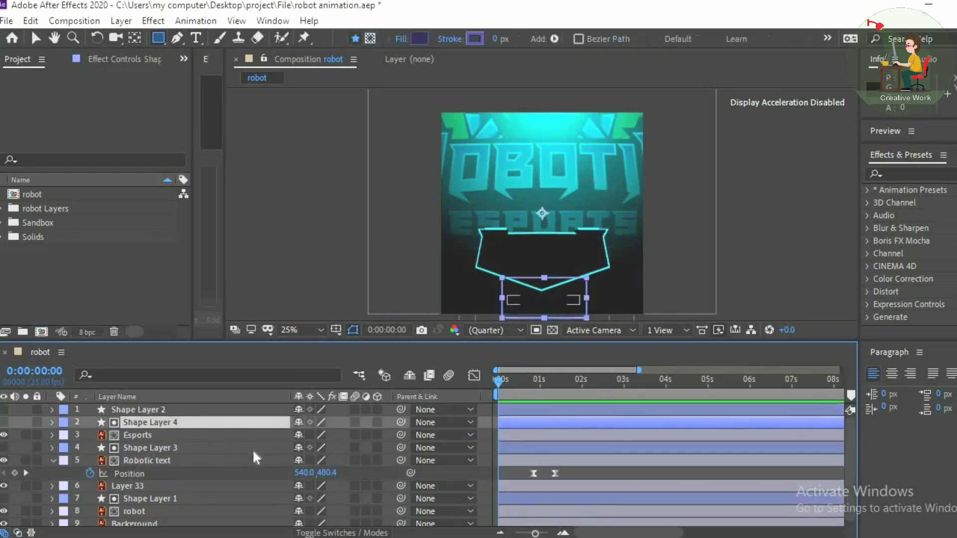
{"action": "left_click", "coordinate": [245, 436]}
{"action": "key", "text": "p"}
{"action": "left_click_drag", "start_coordinate": [585, 445], "coordinate": [555, 450]}
{"action": "key", "text": "space"}
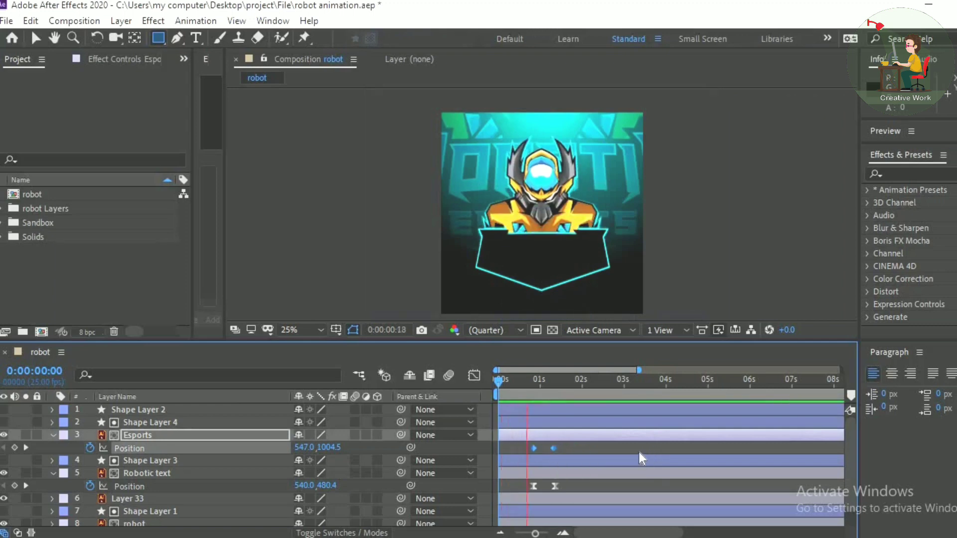
Apply Easy Ease to both Position keyframes of the Esports layer.
{"action": "left_click", "coordinate": [532, 395]}
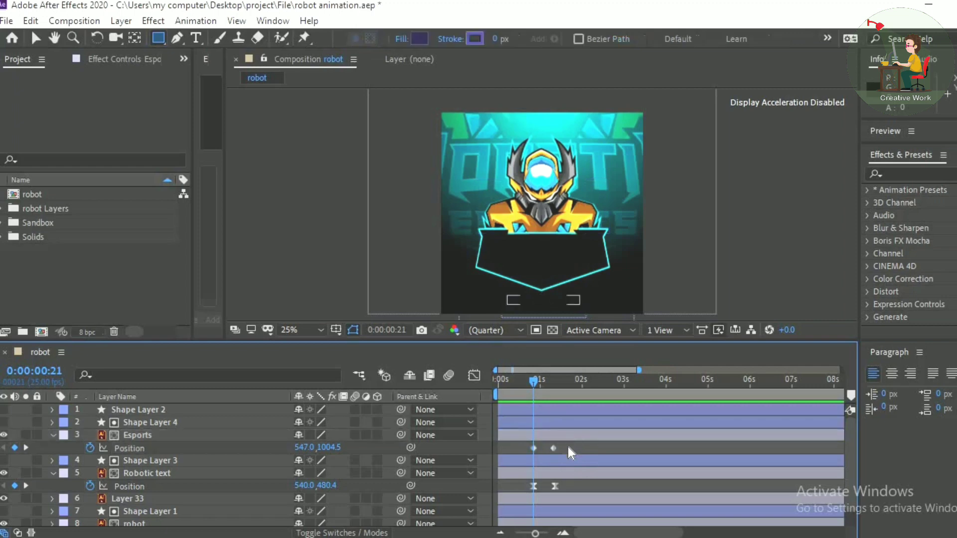
{"action": "right_click", "coordinate": [553, 448]}
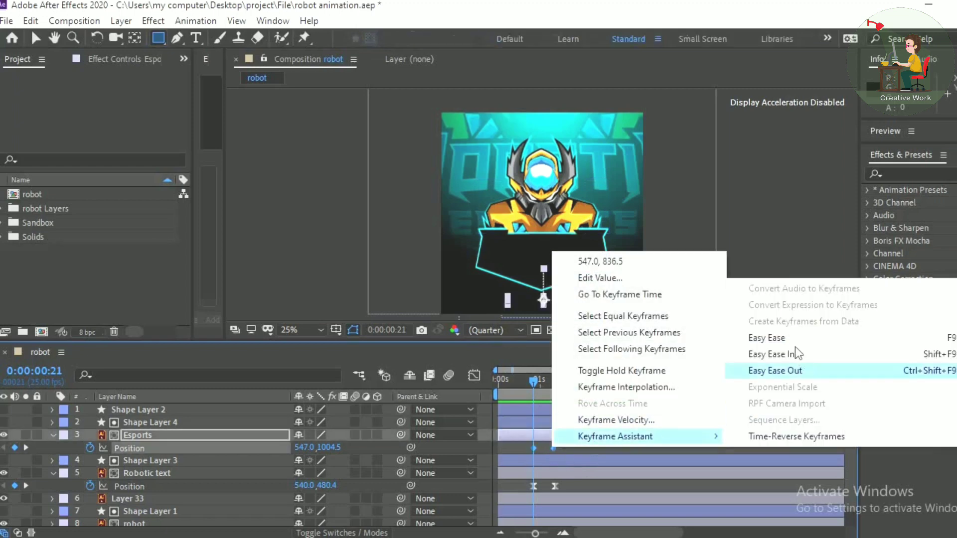
{"action": "left_click", "coordinate": [794, 346]}
Move the Robotic text and Esports keyframes to start at the robot's last Position keyframe, shortening the Esports interval, and collapse the layers' properties.
{"action": "left_click", "coordinate": [575, 380]}
{"action": "left_click_drag", "start_coordinate": [575, 380], "coordinate": [545, 400]}
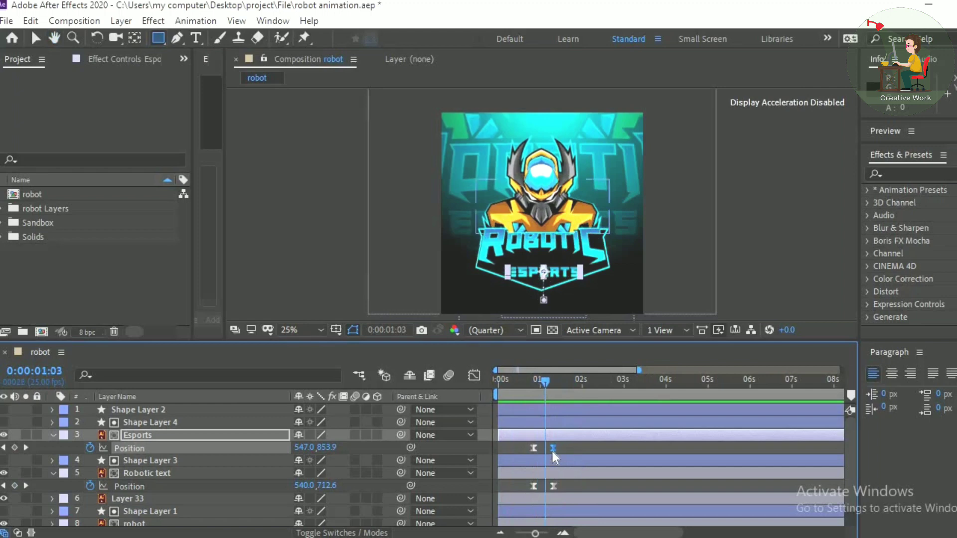
{"action": "left_click_drag", "start_coordinate": [548, 450], "coordinate": [546, 450]}
{"action": "key", "text": "space"}
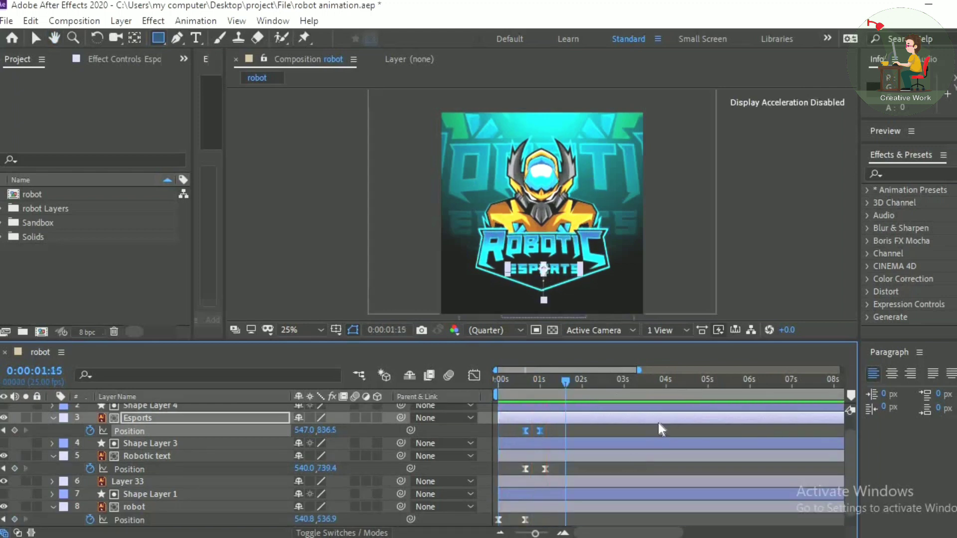
{"action": "left_click", "coordinate": [52, 418]}
{"action": "left_click", "coordinate": [53, 444]}
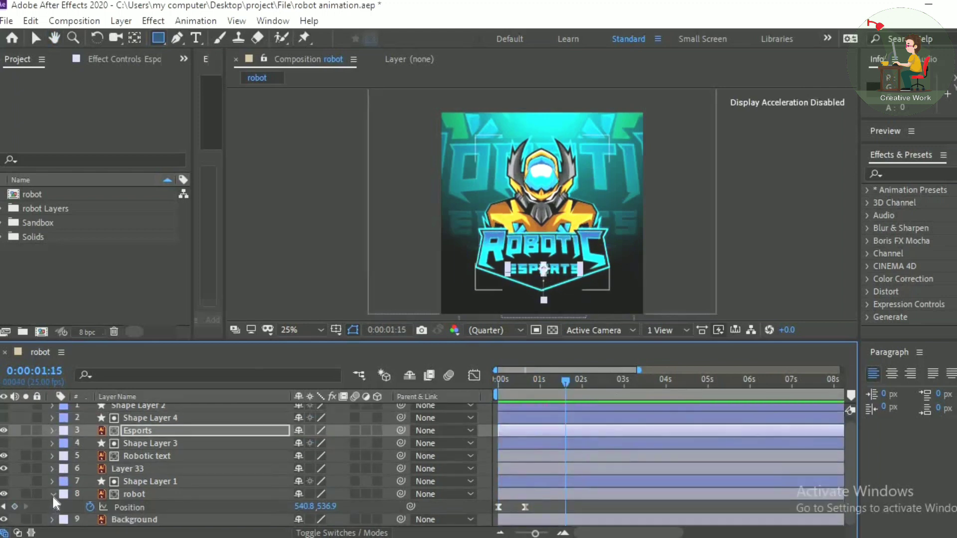
{"action": "left_click", "coordinate": [53, 494]}
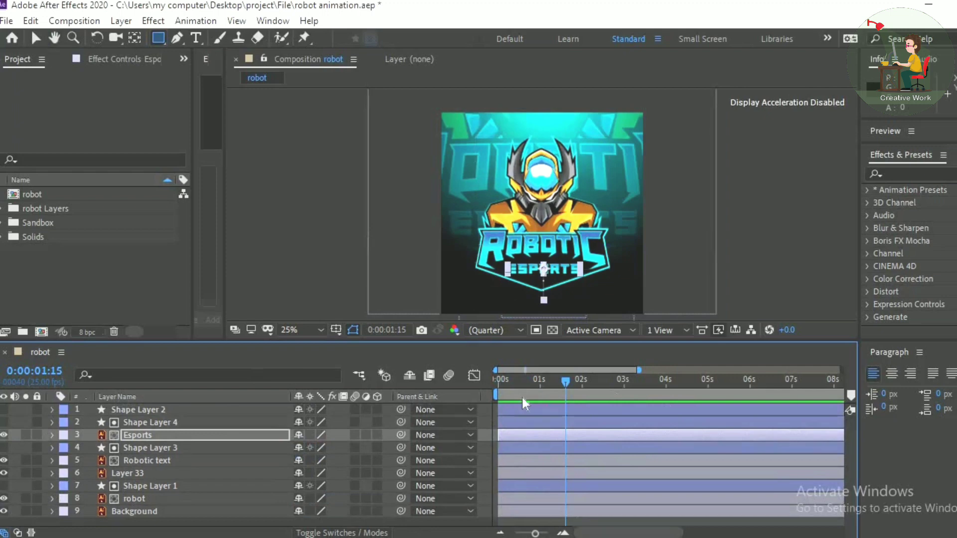
Insert the Electricity 007 Ray Right element into the robot composition from the RTFX extension and close the extension.
{"action": "left_click", "coordinate": [273, 20]}
{"action": "mouse_move", "coordinate": [355, 94]}
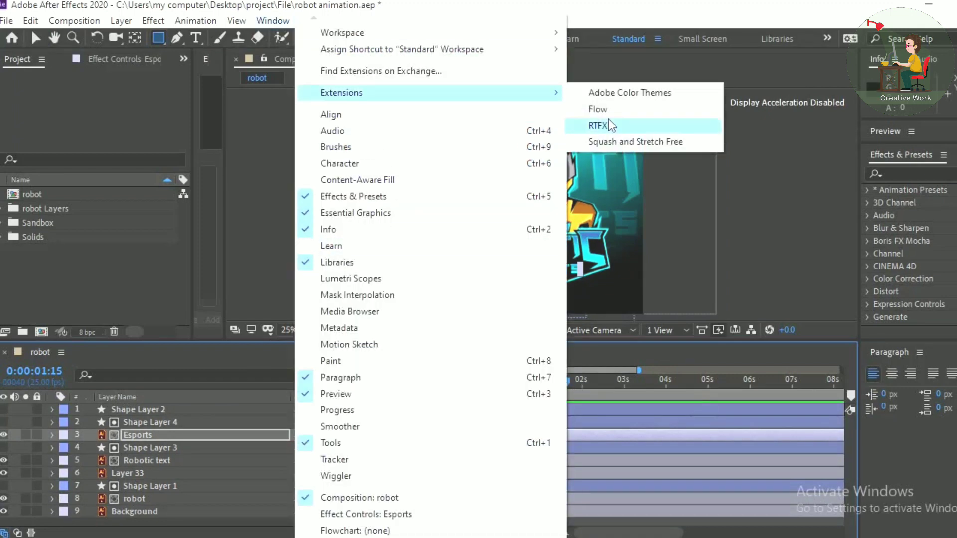
{"action": "left_click", "coordinate": [606, 122]}
{"action": "left_click", "coordinate": [40, 334]}
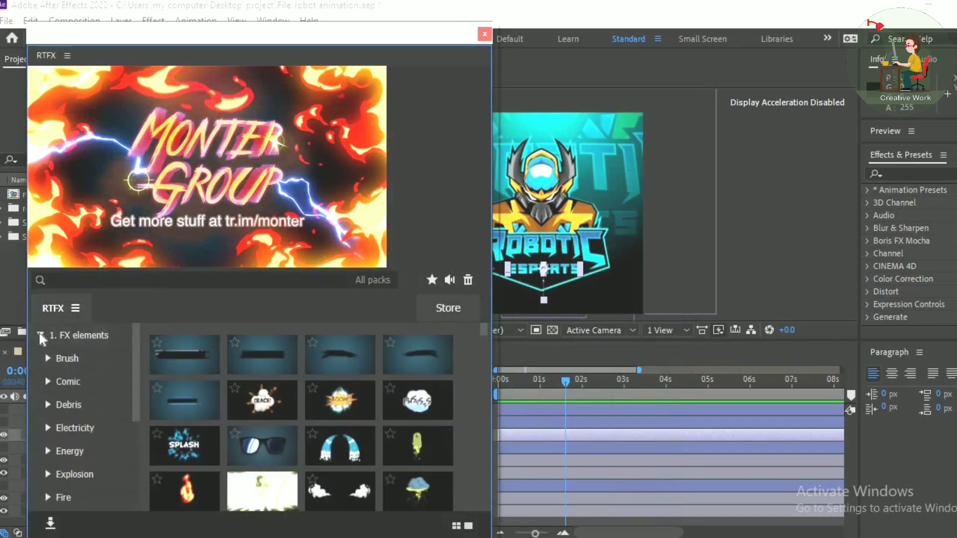
{"action": "scroll", "coordinate": [450, 409], "scroll_direction": "down", "scroll_amount": 10}
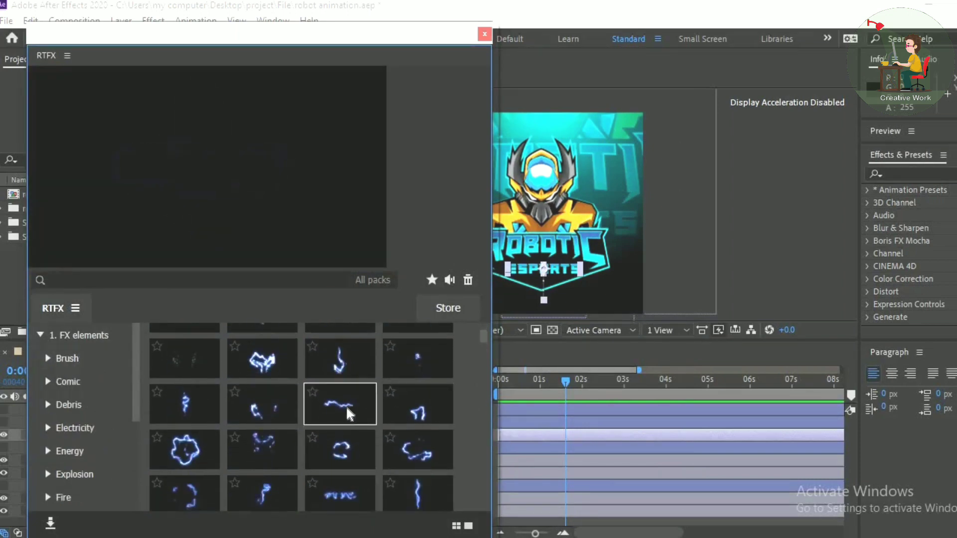
{"action": "left_click", "coordinate": [339, 402]}
{"action": "left_click_drag", "start_coordinate": [300, 36], "coordinate": [261, 142]}
{"action": "mouse_move", "coordinate": [520, 384]}
{"action": "left_mouse_down"}
{"action": "mouse_move", "coordinate": [510, 387]}
{"action": "mouse_move", "coordinate": [520, 389]}
{"action": "left_mouse_up"}
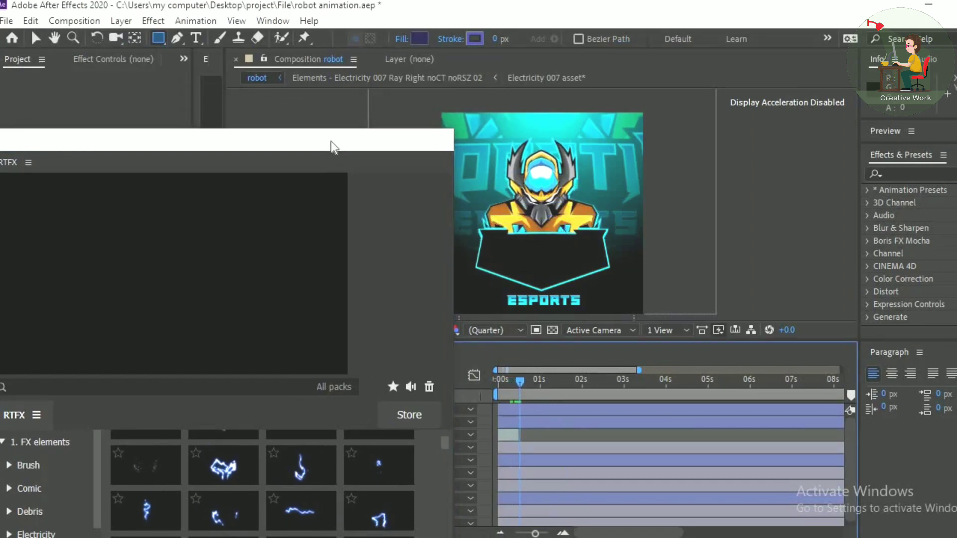
{"action": "left_click_drag", "start_coordinate": [331, 142], "coordinate": [355, 111]}
{"action": "left_click", "coordinate": [468, 110]}
Shift the electricity layer in time so it starts at 0:00:00:09.
{"action": "mouse_move", "coordinate": [522, 384]}
{"action": "left_mouse_down"}
{"action": "mouse_move", "coordinate": [497, 381]}
{"action": "mouse_move", "coordinate": [516, 382]}
{"action": "left_mouse_up"}
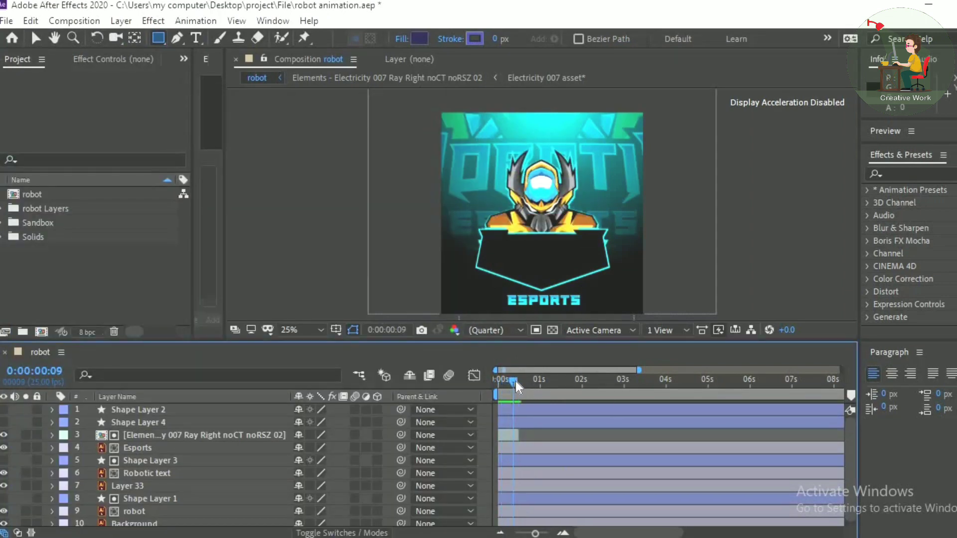
{"action": "left_click_drag", "start_coordinate": [510, 436], "coordinate": [522, 436]}
{"action": "left_click_drag", "start_coordinate": [511, 381], "coordinate": [521, 383]}
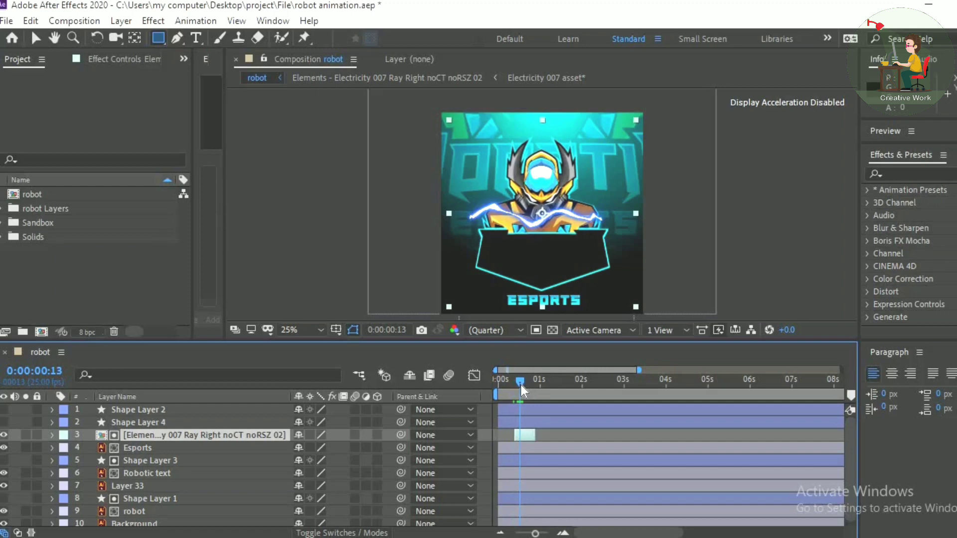
Scale the electricity down to fit between the robot's horn tips and place its layer directly below the robot layer.
{"action": "scroll", "coordinate": [546, 156], "scroll_direction": "up", "scroll_amount": 2}
{"action": "left_click", "coordinate": [36, 38]}
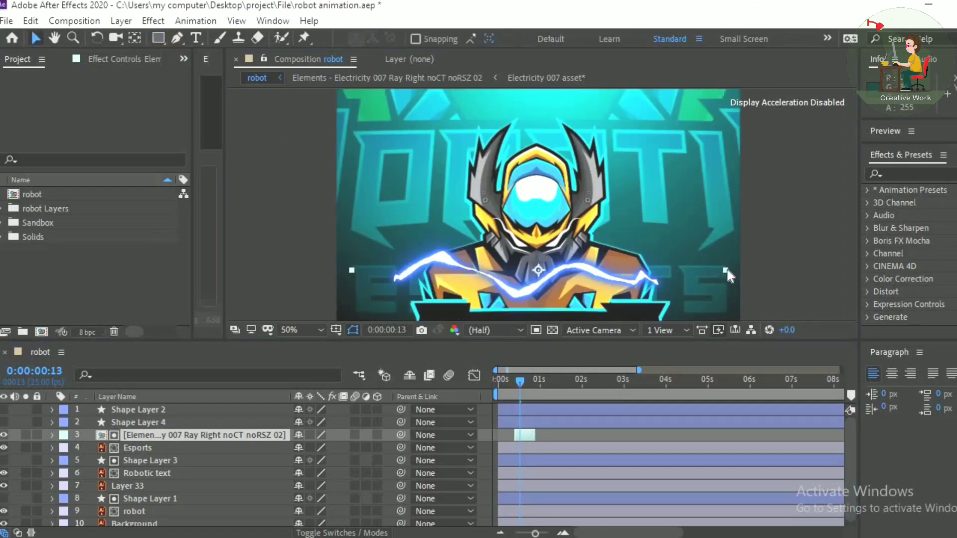
{"action": "left_click_drag", "start_coordinate": [727, 270], "coordinate": [597, 303]}
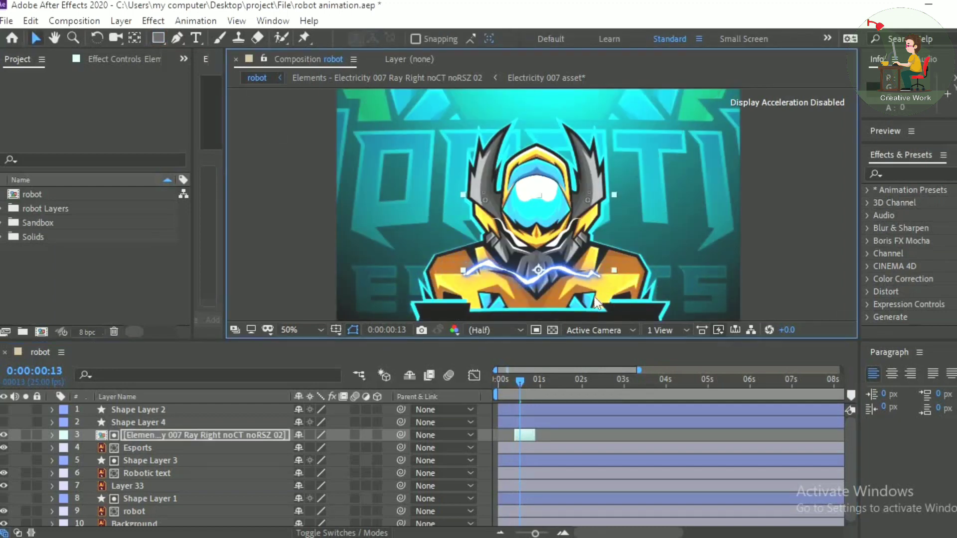
{"action": "left_click_drag", "start_coordinate": [555, 273], "coordinate": [561, 131]}
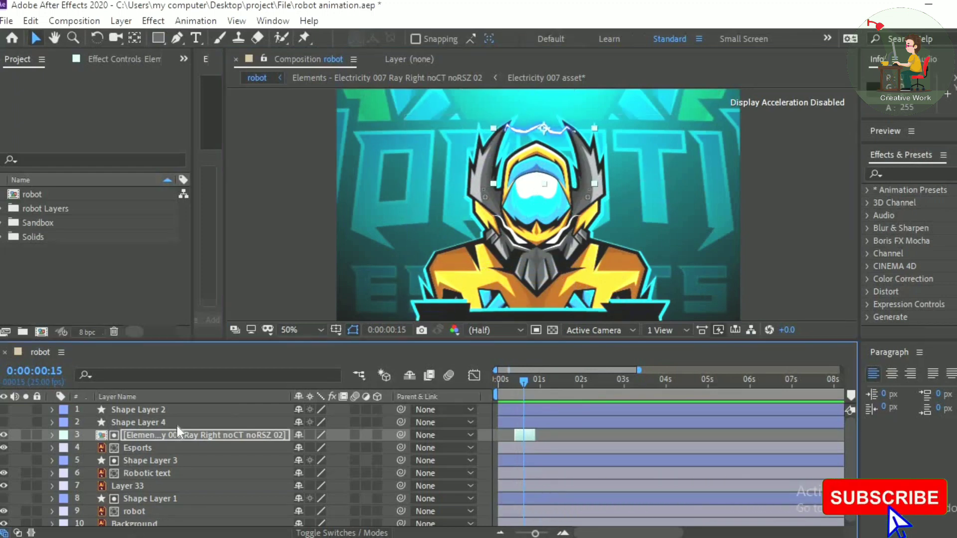
{"action": "left_click_drag", "start_coordinate": [199, 433], "coordinate": [179, 517]}
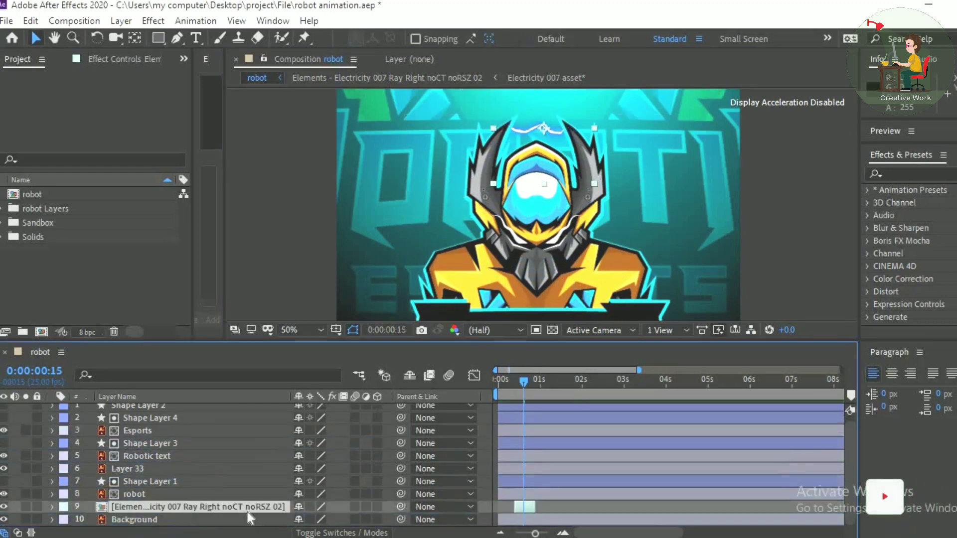
Duplicate the electricity layer, flip the copy horizontally, and nudge it slightly left between the horn tips.
{"action": "key", "text": "ctrl+d"}
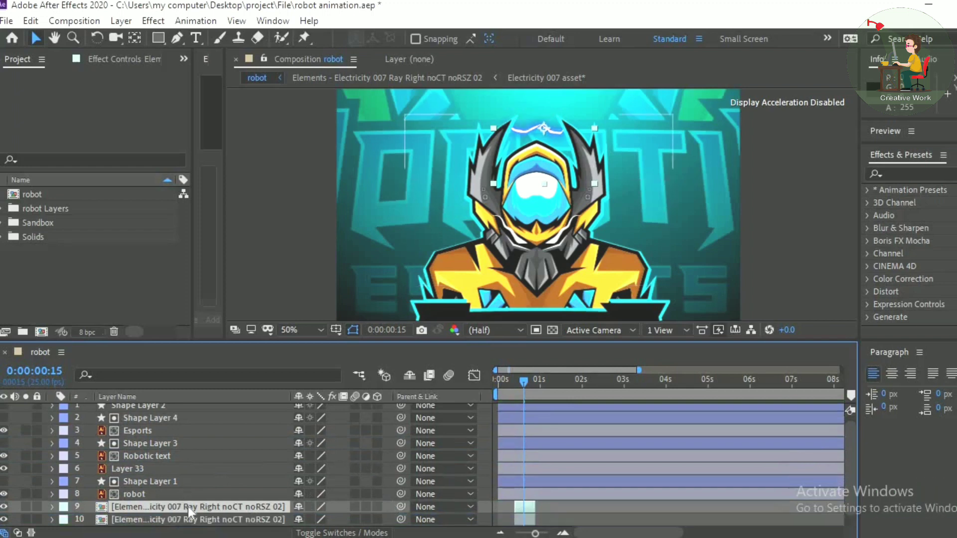
{"action": "right_click", "coordinate": [188, 507]}
{"action": "mouse_move", "coordinate": [234, 146]}
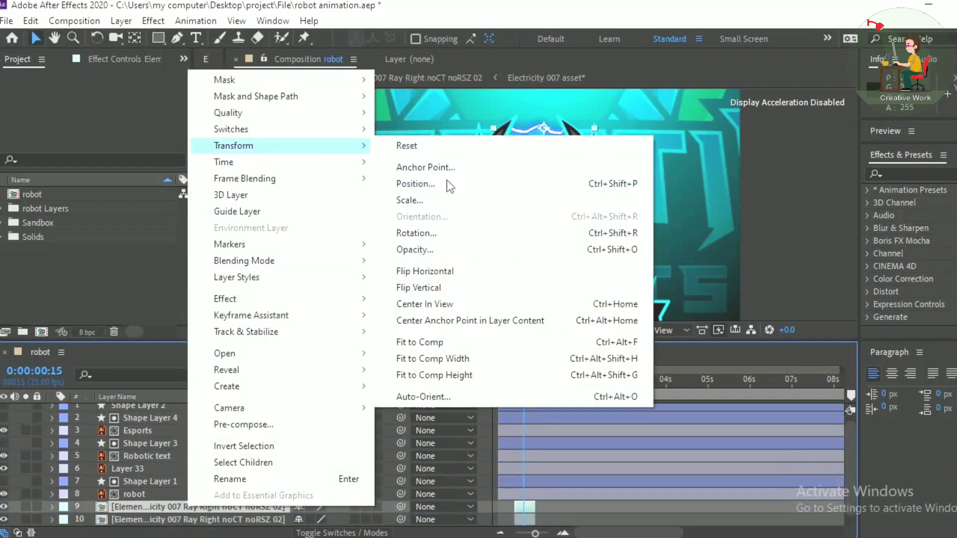
{"action": "left_click", "coordinate": [467, 270]}
{"action": "left_click_drag", "start_coordinate": [544, 129], "coordinate": [536, 129]}
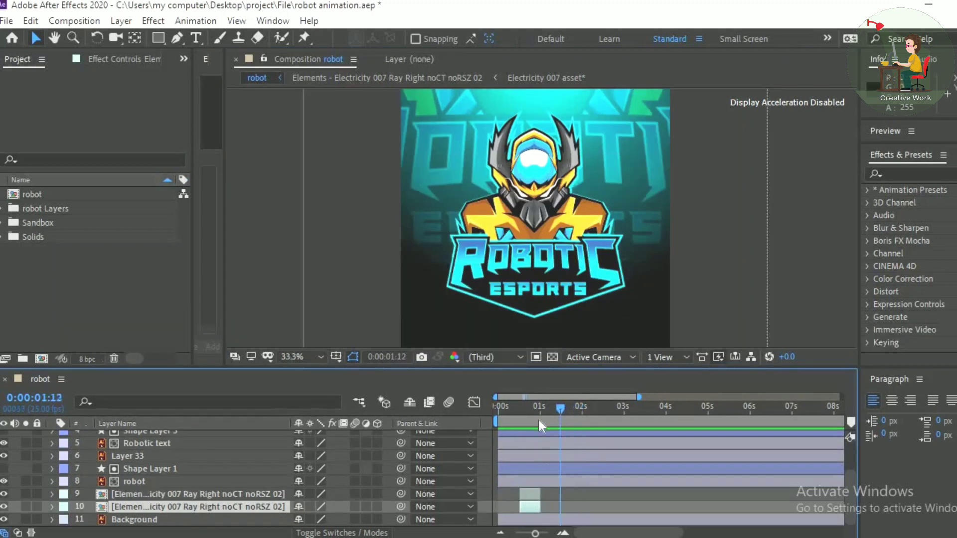
Preview the electricity, duplicate its upper layer, and shift the copy to start at 0:00:01:08.
{"action": "mouse_move", "coordinate": [539, 420]}
{"action": "left_mouse_down"}
{"action": "mouse_move", "coordinate": [521, 427]}
{"action": "mouse_move", "coordinate": [554, 416]}
{"action": "left_mouse_up"}
{"action": "key", "text": "space"}
{"action": "key", "text": "space"}
{"action": "left_click", "coordinate": [217, 492]}
{"action": "key", "text": "ctrl+d"}
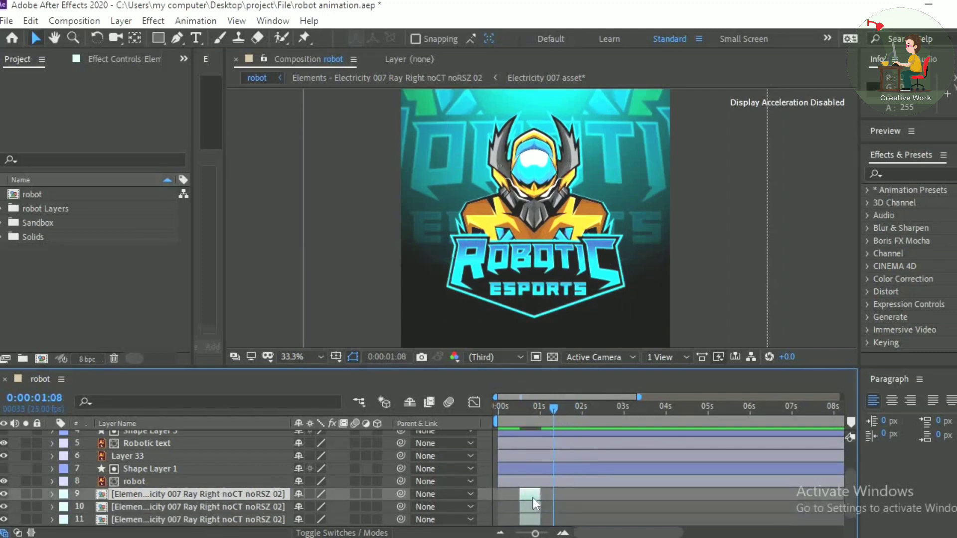
{"action": "left_click_drag", "start_coordinate": [533, 498], "coordinate": [567, 501]}
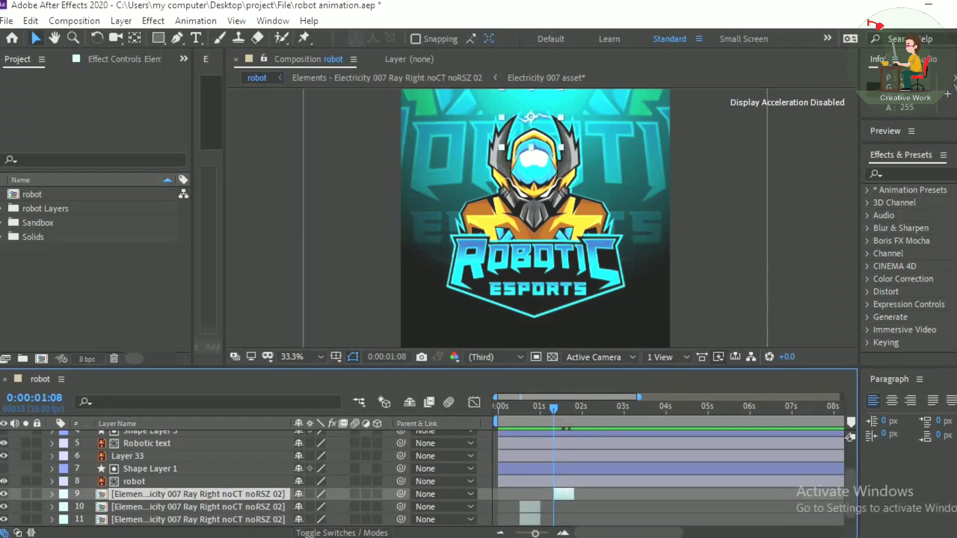
Duplicate the lowest electricity layer and shift one of the pair to around 0:00:01:08 for the second burst.
{"action": "left_click", "coordinate": [189, 521]}
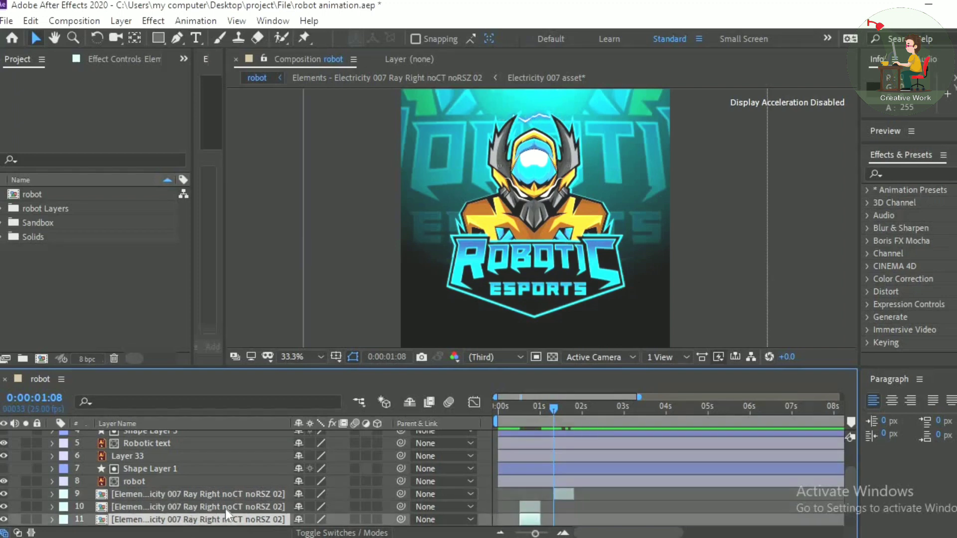
{"action": "left_click_drag", "start_coordinate": [459, 368], "coordinate": [458, 344]}
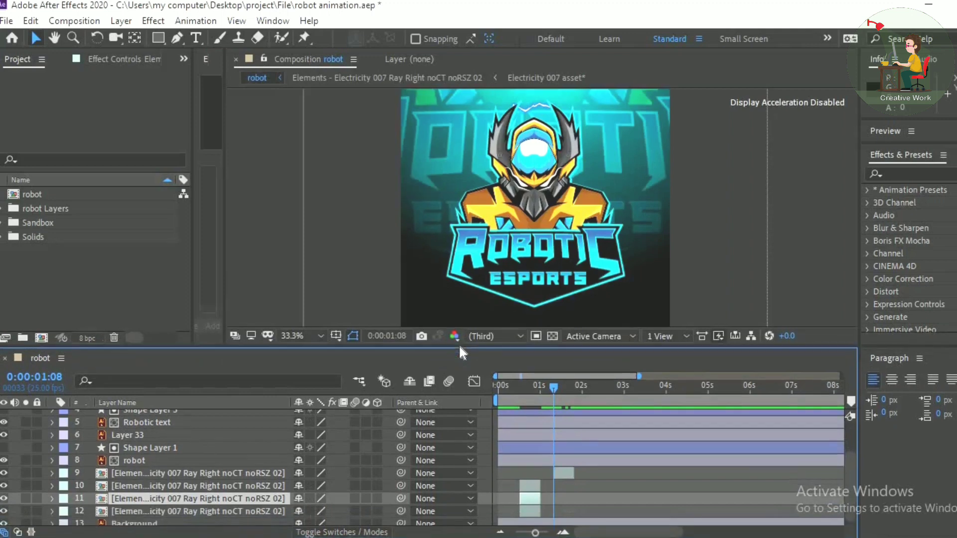
{"action": "left_click_drag", "start_coordinate": [539, 515], "coordinate": [568, 516]}
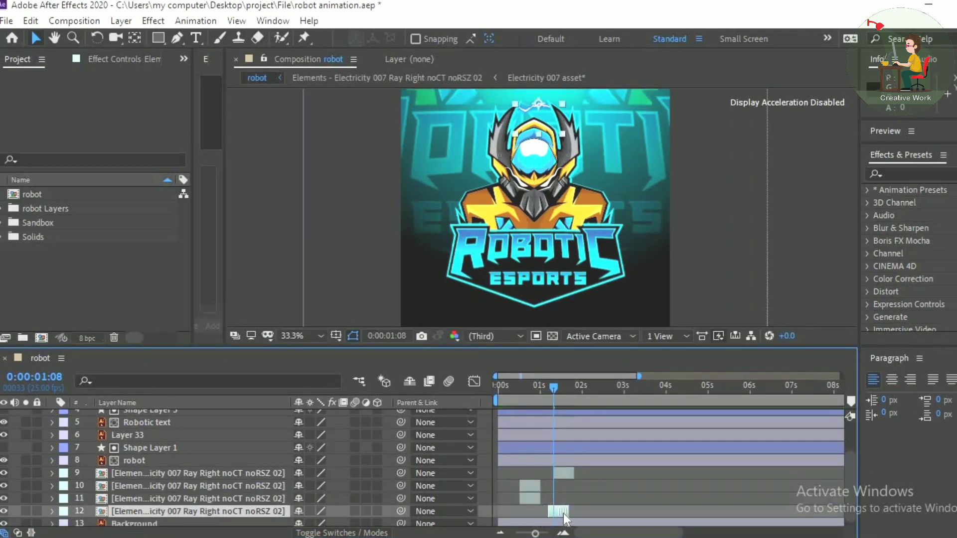
Duplicate both second-burst electricity layers and shift the copies to start at about 0:00:02:03 for a third burst.
{"action": "left_click", "coordinate": [591, 388]}
{"action": "mouse_move", "coordinate": [588, 390]}
{"action": "left_mouse_down"}
{"action": "mouse_move", "coordinate": [579, 391]}
{"action": "mouse_move", "coordinate": [585, 399]}
{"action": "left_mouse_up"}
{"action": "left_click", "coordinate": [558, 475]}
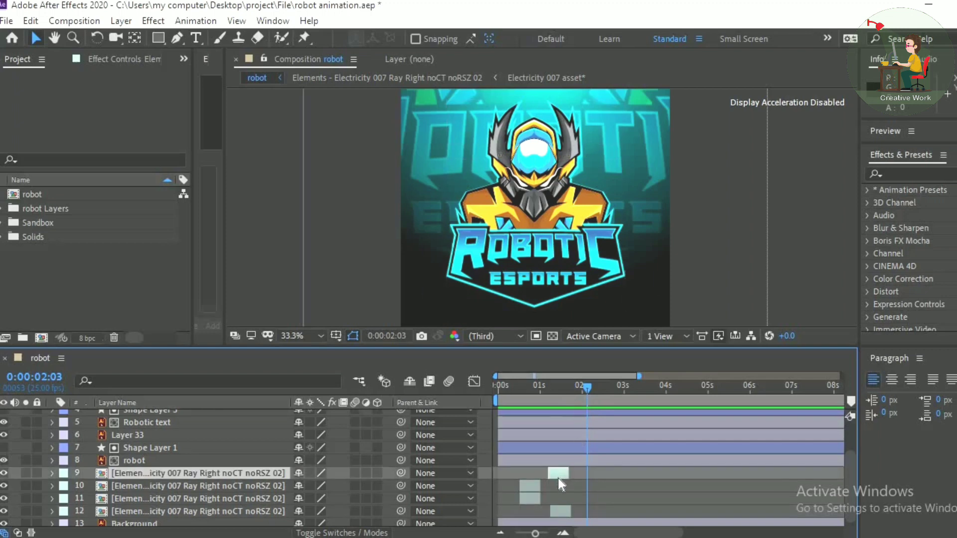
{"action": "key", "text": "ctrl+d"}
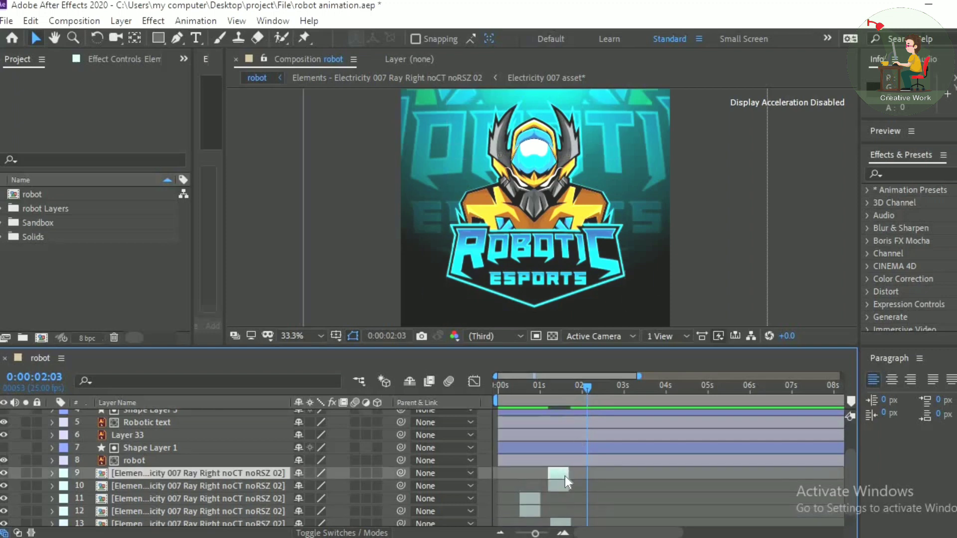
{"action": "left_click_drag", "start_coordinate": [564, 477], "coordinate": [606, 477]}
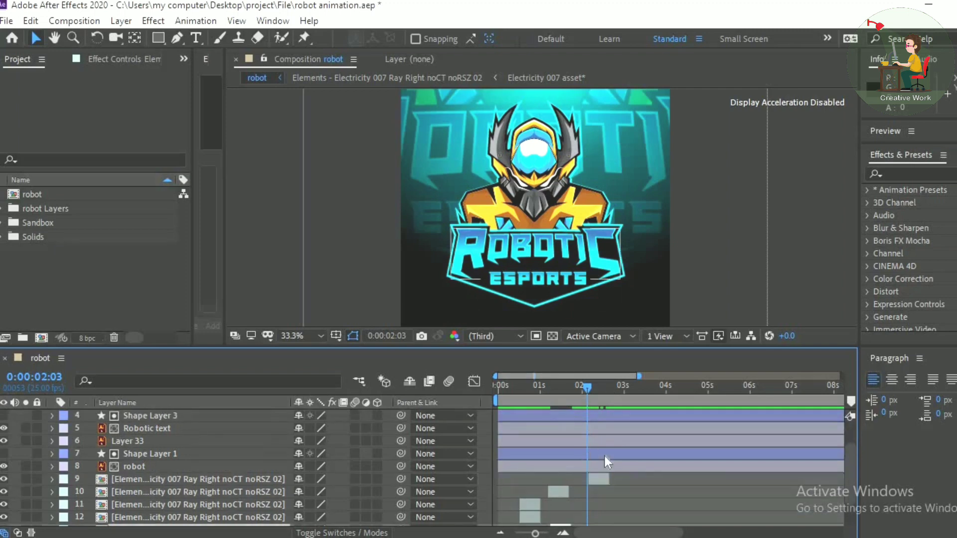
{"action": "scroll", "coordinate": [604, 455], "scroll_direction": "down", "scroll_amount": 2}
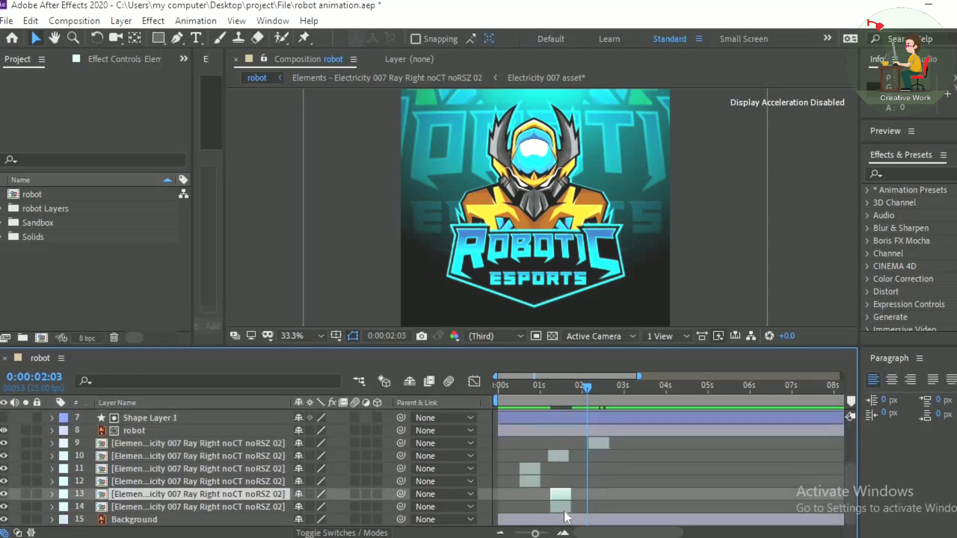
{"action": "left_click_drag", "start_coordinate": [565, 510], "coordinate": [600, 513]}
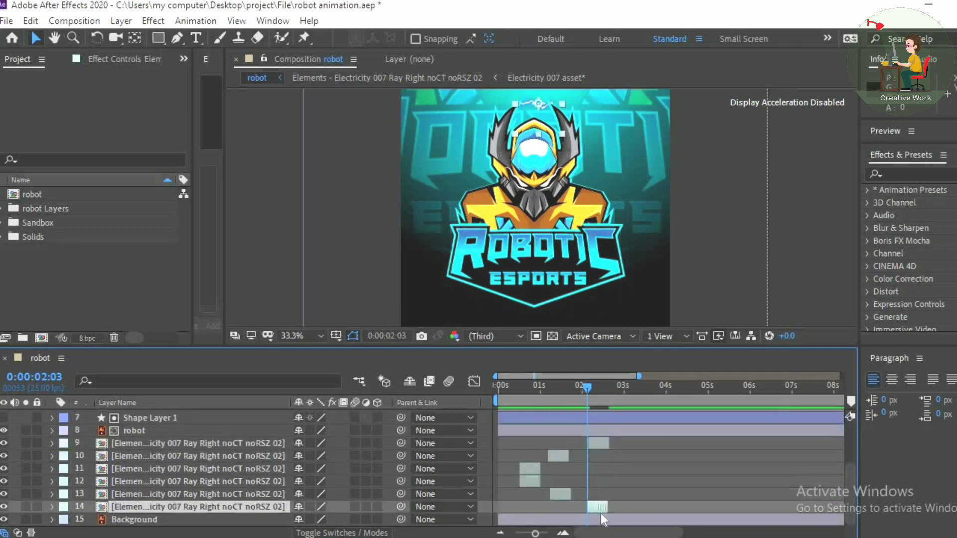
Duplicate both third-burst electricity layers and shift the copies to start at 0:00:03:00.
{"action": "left_click_drag", "start_coordinate": [638, 386], "coordinate": [623, 389]}
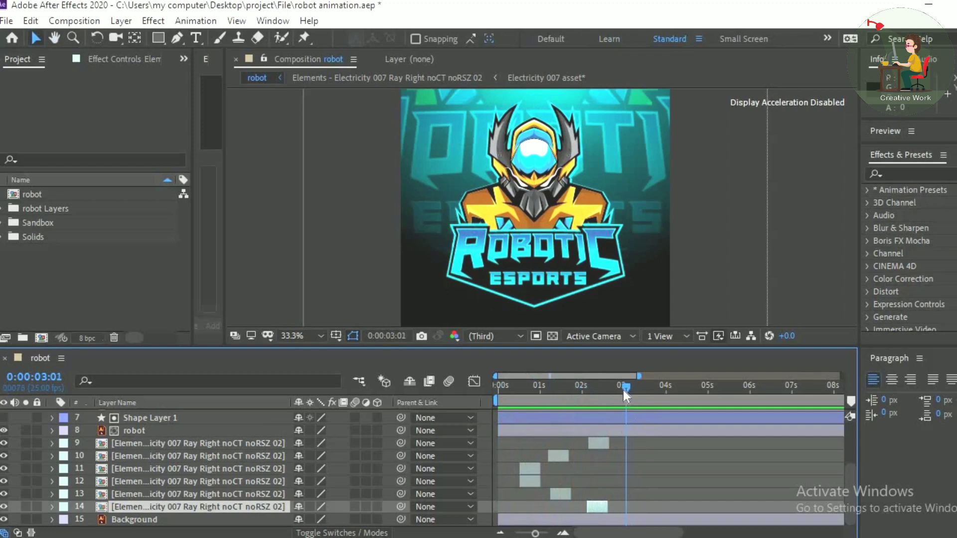
{"action": "key", "text": "ctrl+d"}
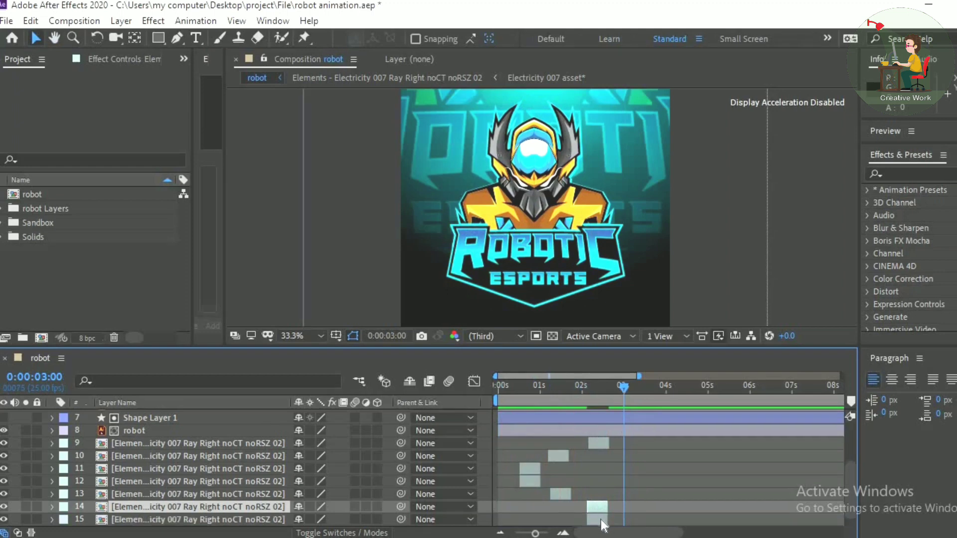
{"action": "left_click_drag", "start_coordinate": [600, 520], "coordinate": [636, 519]}
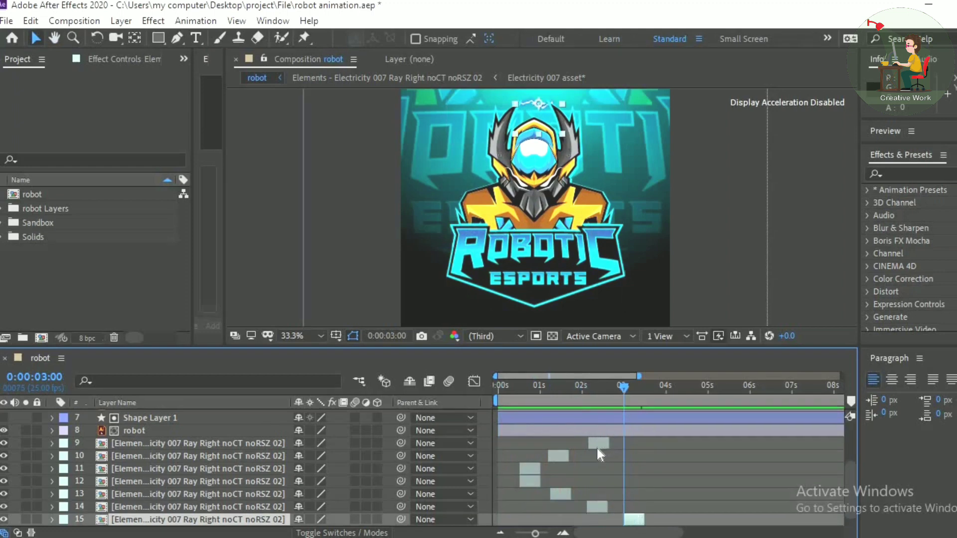
{"action": "left_click", "coordinate": [597, 445]}
{"action": "key", "text": "ctrl+d"}
{"action": "left_click_drag", "start_coordinate": [603, 445], "coordinate": [639, 443]}
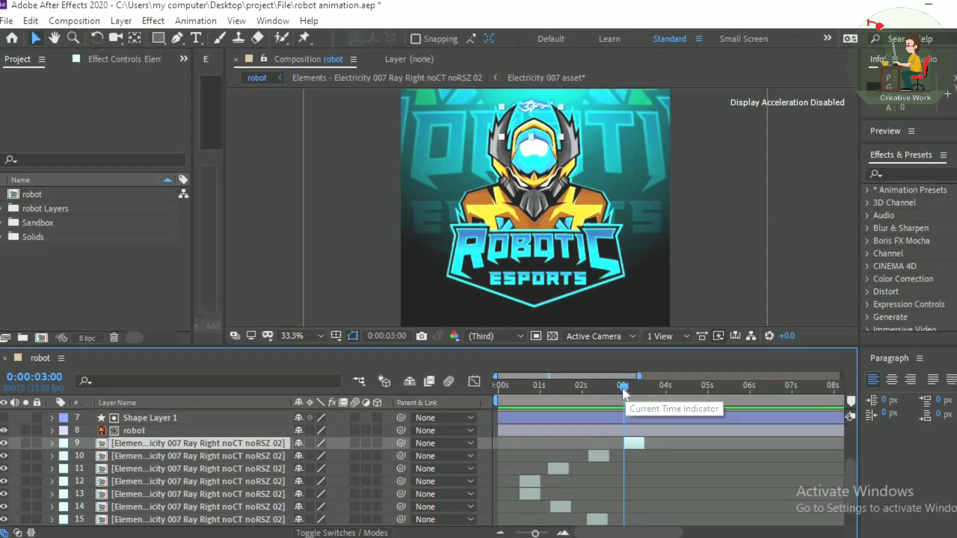
Add a fifth burst by duplicating both electricity layers to start at 0:00:03:21, and preview the animation.
{"action": "left_click_drag", "start_coordinate": [627, 388], "coordinate": [658, 397]}
{"action": "key", "text": "ctrl+d"}
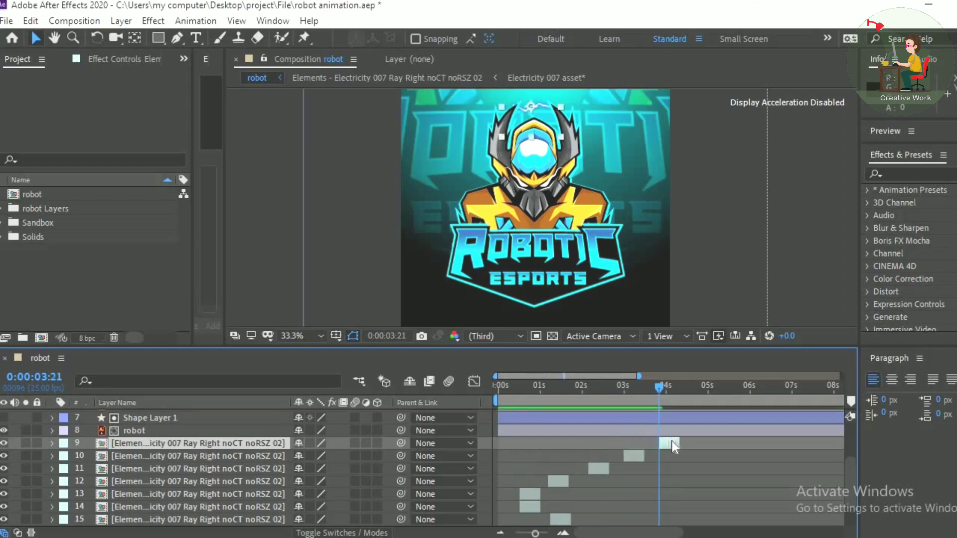
{"action": "scroll", "coordinate": [659, 448], "scroll_direction": "down", "scroll_amount": 3}
{"action": "left_click", "coordinate": [636, 506]}
{"action": "key", "text": "ctrl+d"}
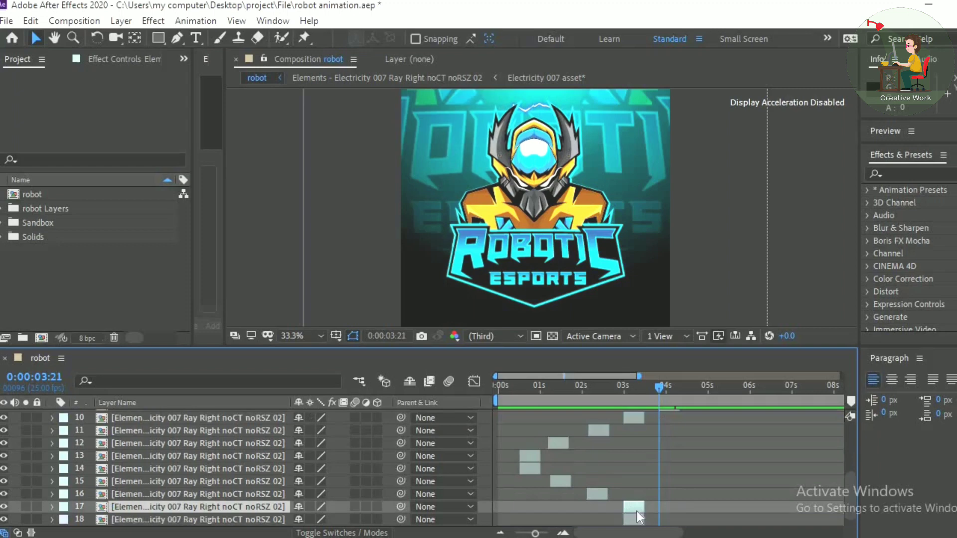
{"action": "left_click_drag", "start_coordinate": [634, 520], "coordinate": [668, 522]}
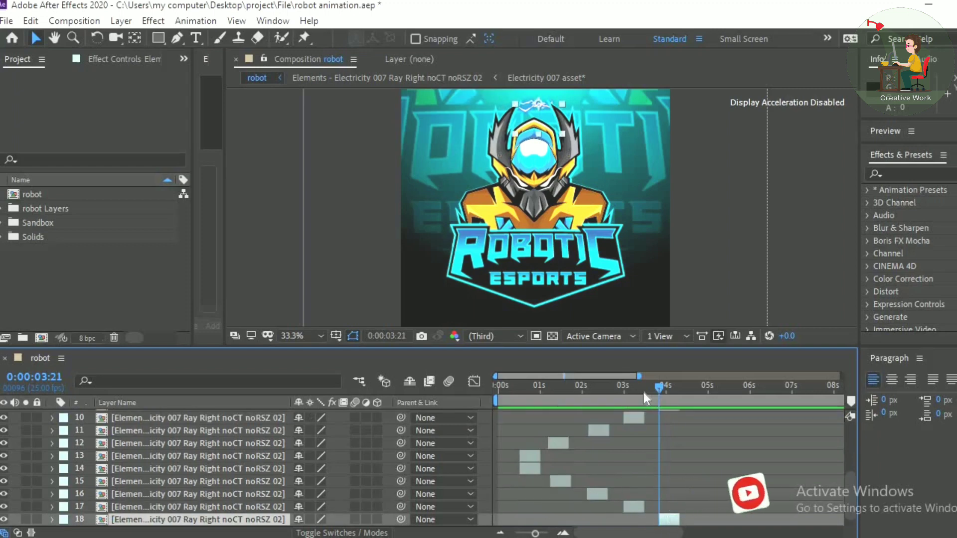
{"action": "left_click_drag", "start_coordinate": [645, 393], "coordinate": [488, 425]}
{"action": "key", "text": "space"}
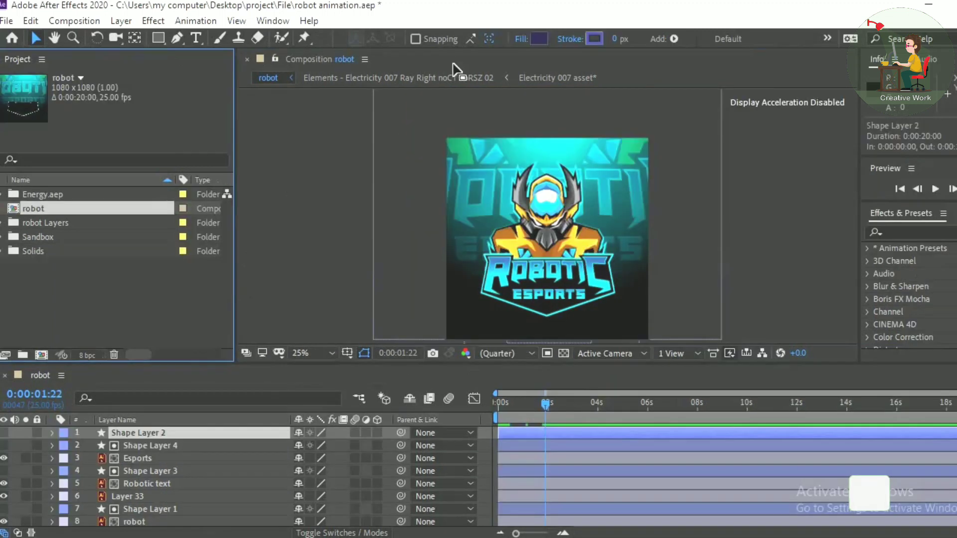
Open the RTFX extension and add the glowing ring energy element to the robot composition.
{"action": "left_click", "coordinate": [259, 23]}
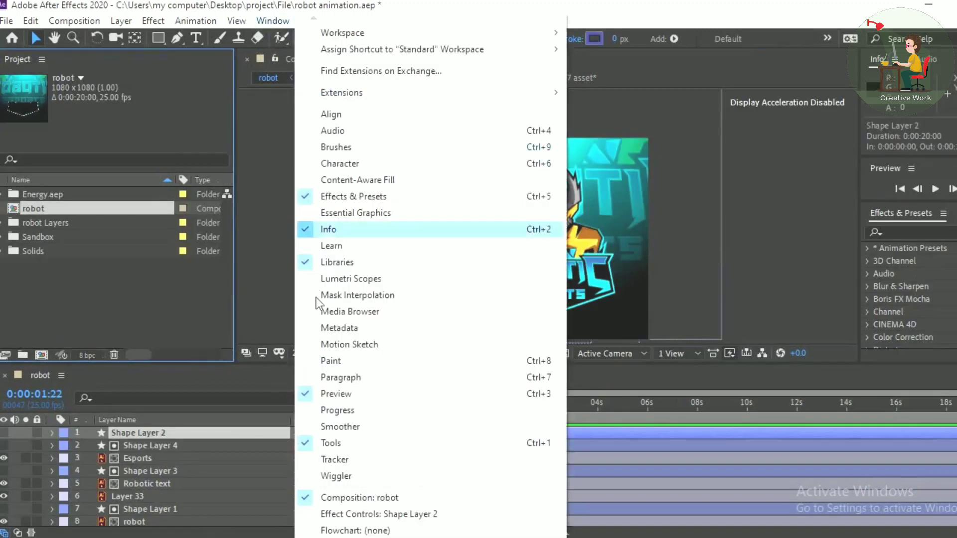
{"action": "mouse_move", "coordinate": [448, 94]}
{"action": "left_click", "coordinate": [597, 125]}
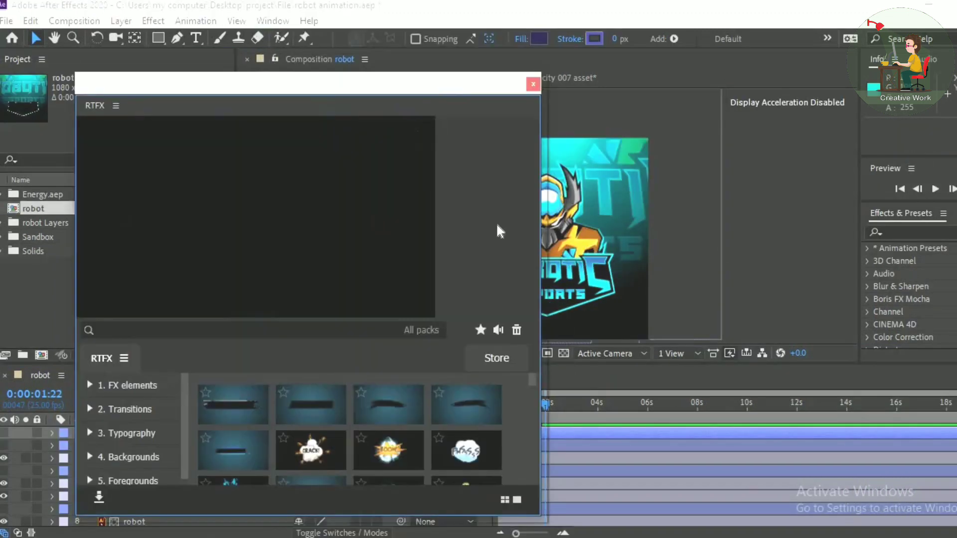
{"action": "left_click_drag", "start_coordinate": [378, 79], "coordinate": [382, 17]}
{"action": "left_click_drag", "start_coordinate": [314, 445], "coordinate": [309, 512]}
{"action": "left_click_drag", "start_coordinate": [538, 312], "coordinate": [538, 336]}
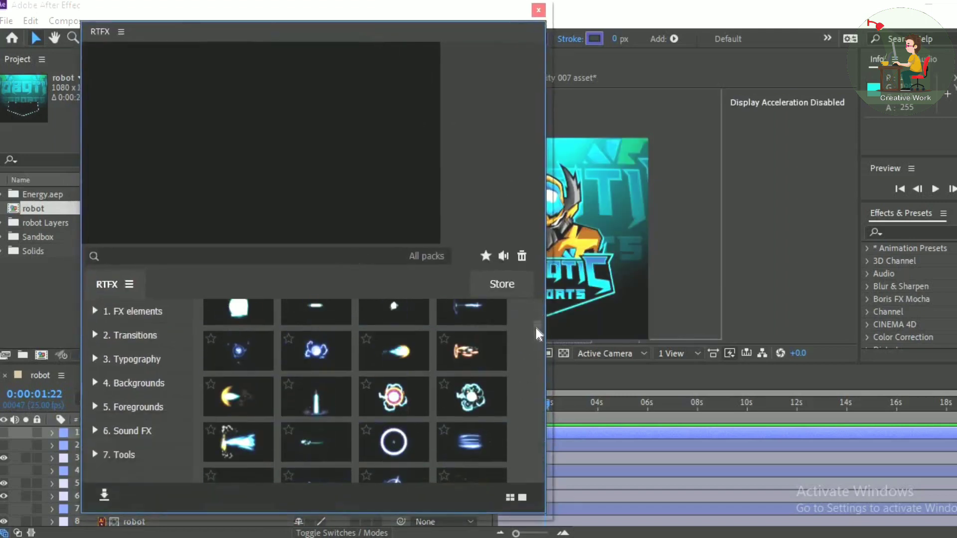
{"action": "double_click", "coordinate": [393, 442]}
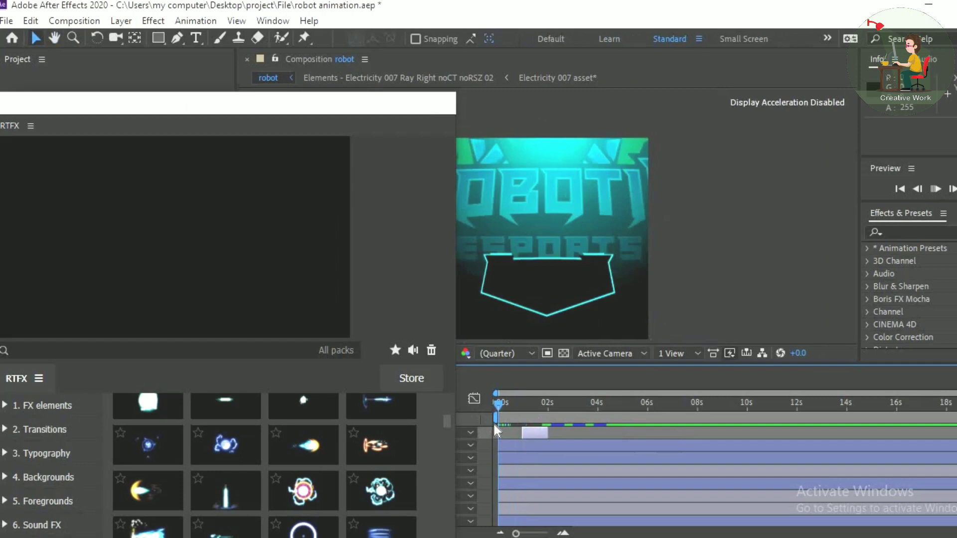
Preview the ring effect, shrink it, and move it onto the white visor on the robot's head.
{"action": "key", "text": "space"}
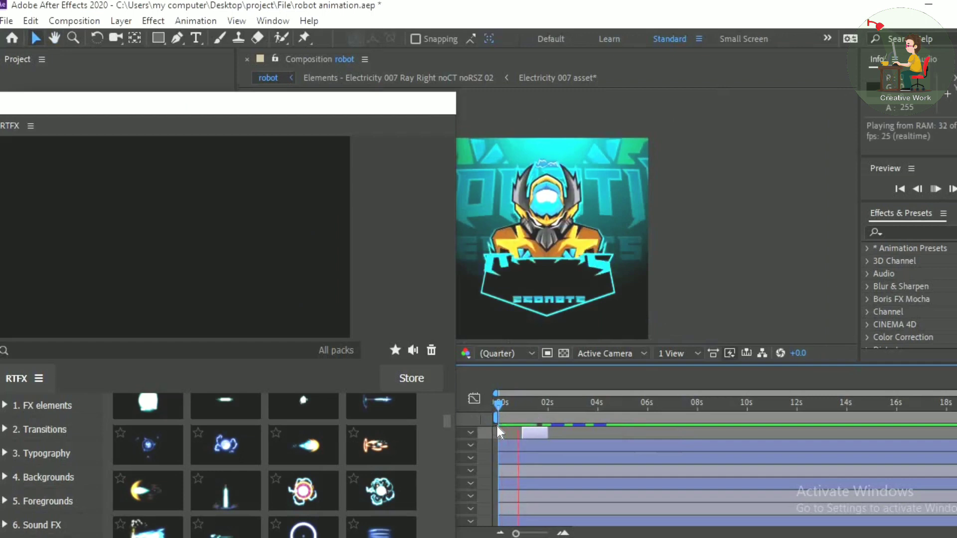
{"action": "key", "text": "space"}
{"action": "left_click_drag", "start_coordinate": [321, 116], "coordinate": [321, 443]}
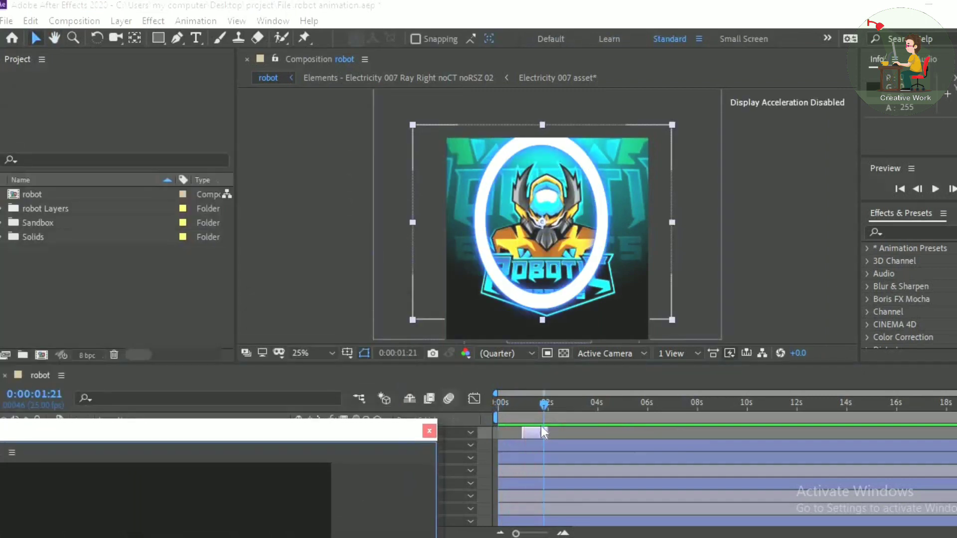
{"action": "left_click", "coordinate": [540, 404]}
{"action": "left_click_drag", "start_coordinate": [544, 413], "coordinate": [547, 409]}
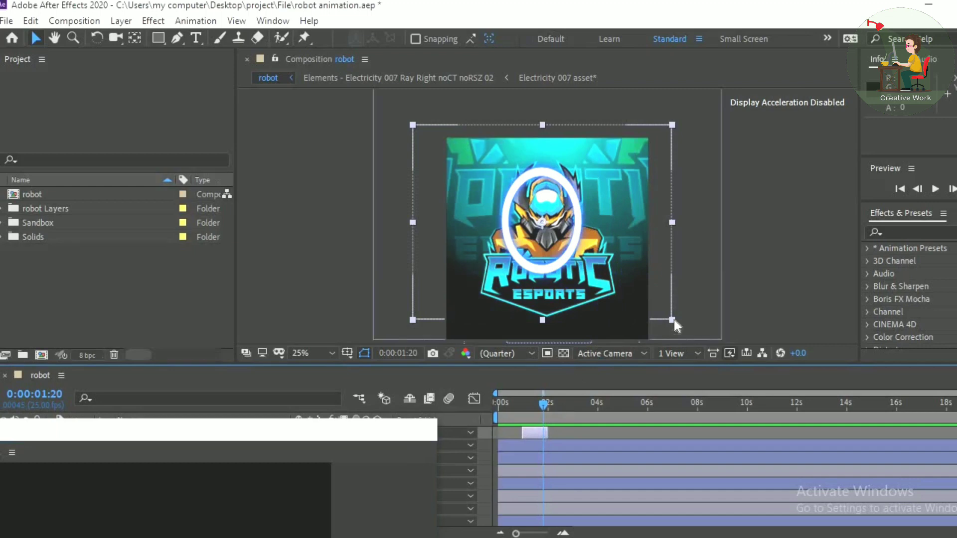
{"action": "left_click_drag", "start_coordinate": [674, 319], "coordinate": [562, 277]}
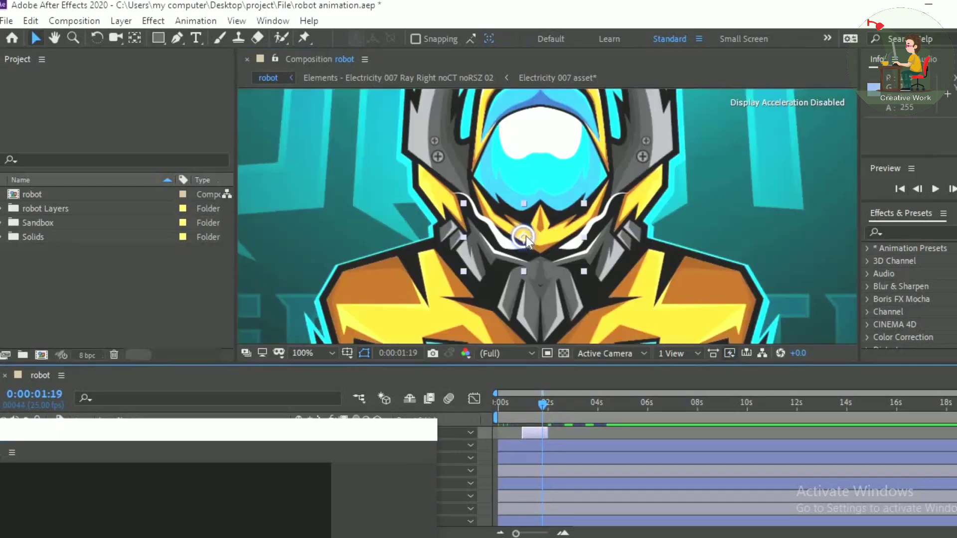
{"action": "left_click_drag", "start_coordinate": [526, 231], "coordinate": [541, 140]}
Reduce the ring to about 6% scale and center it on the white visor, checking the fit around 0:00:01:06.
{"action": "left_click_drag", "start_coordinate": [544, 404], "coordinate": [537, 403]}
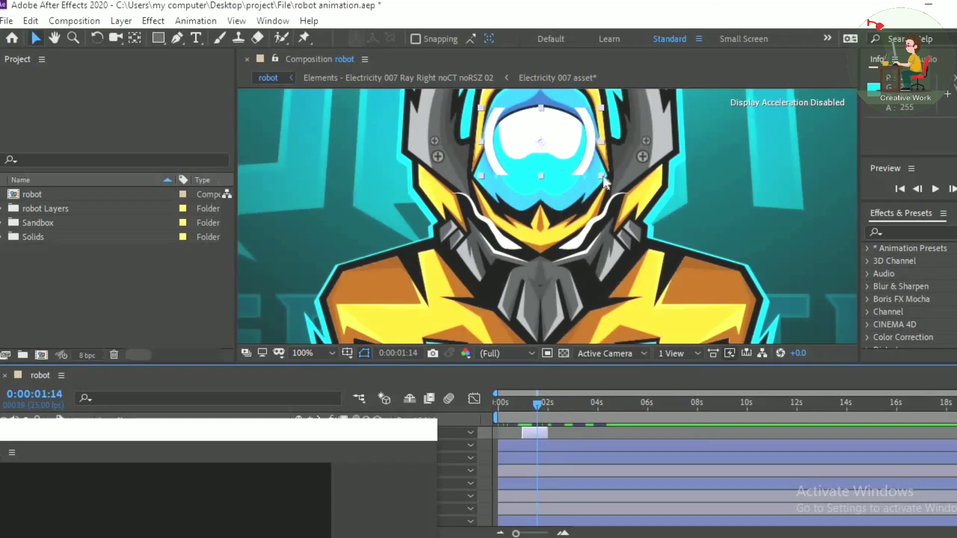
{"action": "left_click_drag", "start_coordinate": [602, 176], "coordinate": [586, 181]}
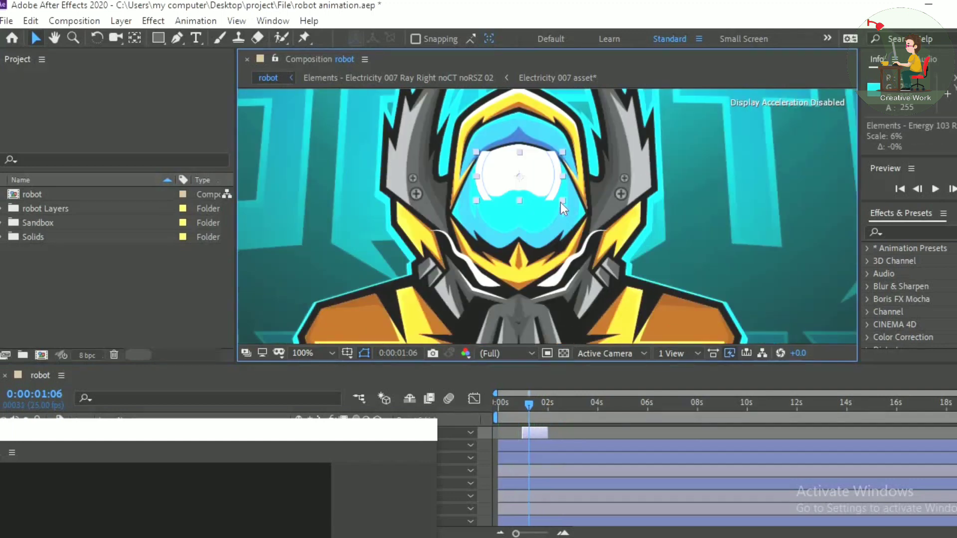
{"action": "left_click_drag", "start_coordinate": [560, 203], "coordinate": [559, 204]}
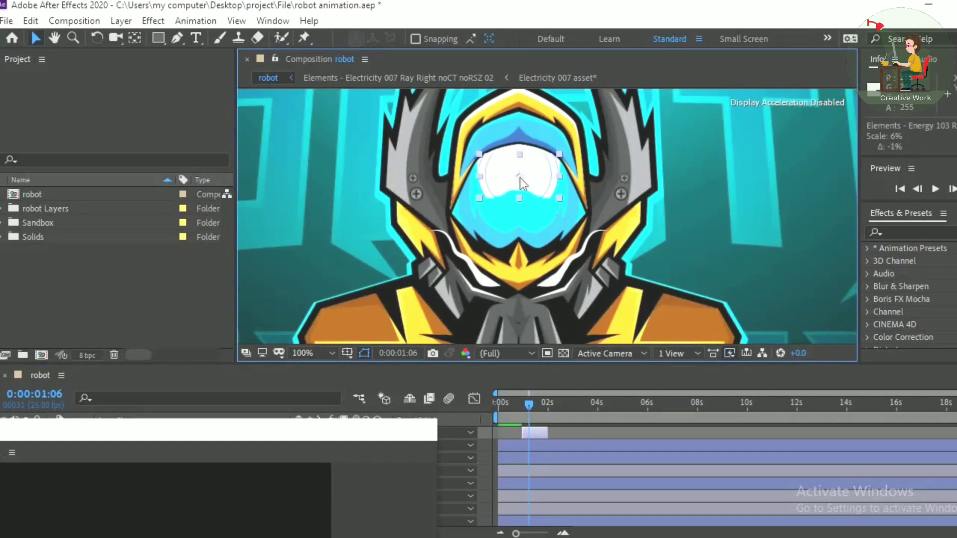
{"action": "left_click_drag", "start_coordinate": [518, 175], "coordinate": [518, 173]}
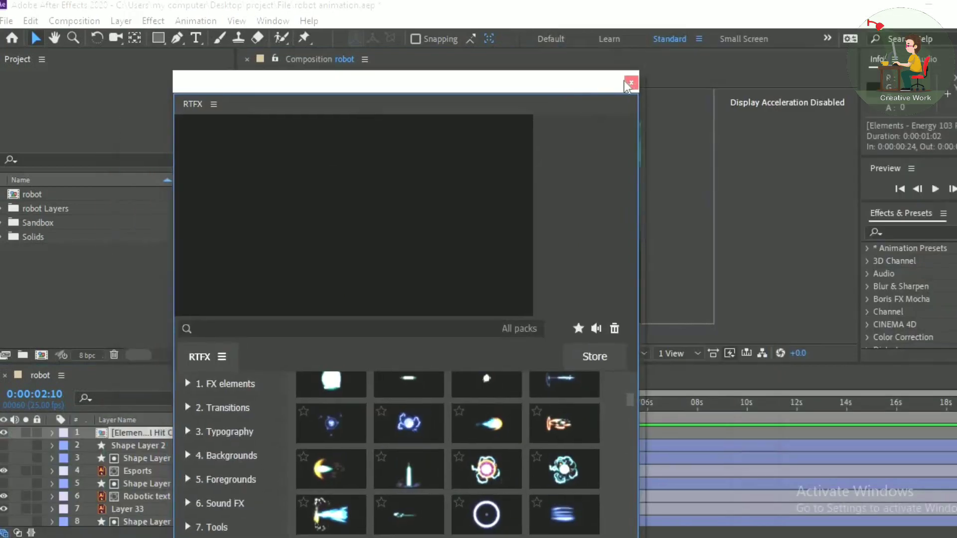
Close RTFX, duplicate the ring layer three times, and start the copies at 0:00:02:10, about 0:00:04:12, and 0:00:06:18.
{"action": "left_click", "coordinate": [627, 82]}
{"action": "key", "text": "ctrl+d"}
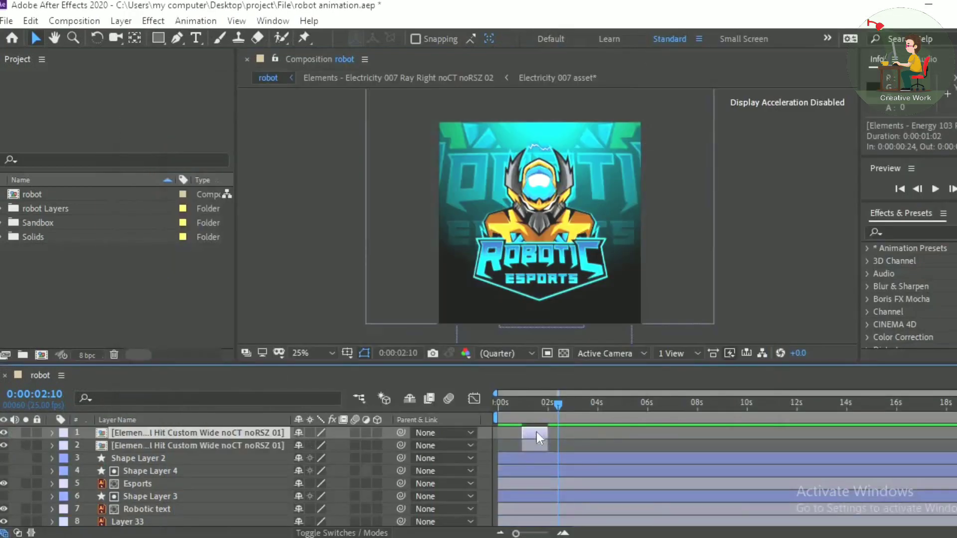
{"action": "left_click_drag", "start_coordinate": [536, 432], "coordinate": [678, 435]}
{"action": "key", "text": "ctrl+d"}
{"action": "key", "text": "ctrl+d"}
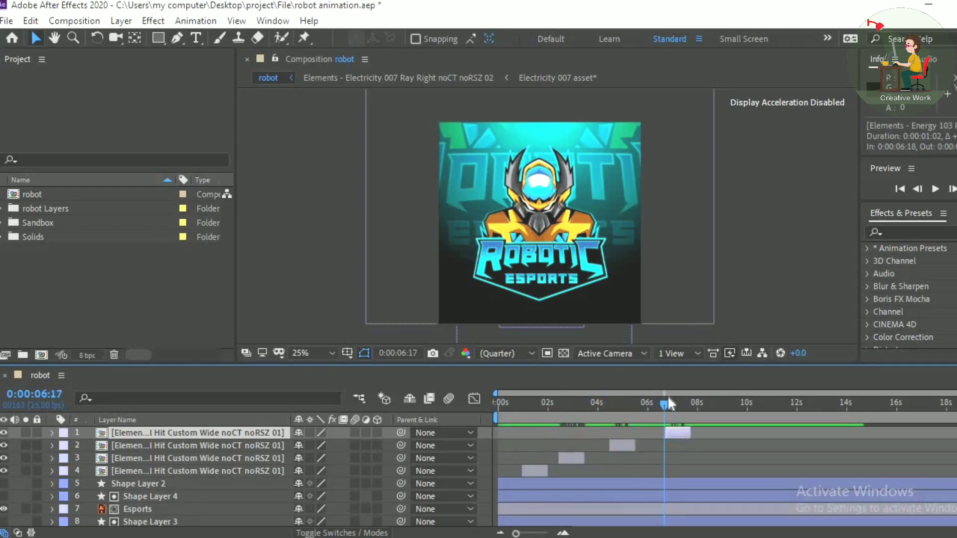
{"action": "left_click_drag", "start_coordinate": [666, 402], "coordinate": [474, 426]}
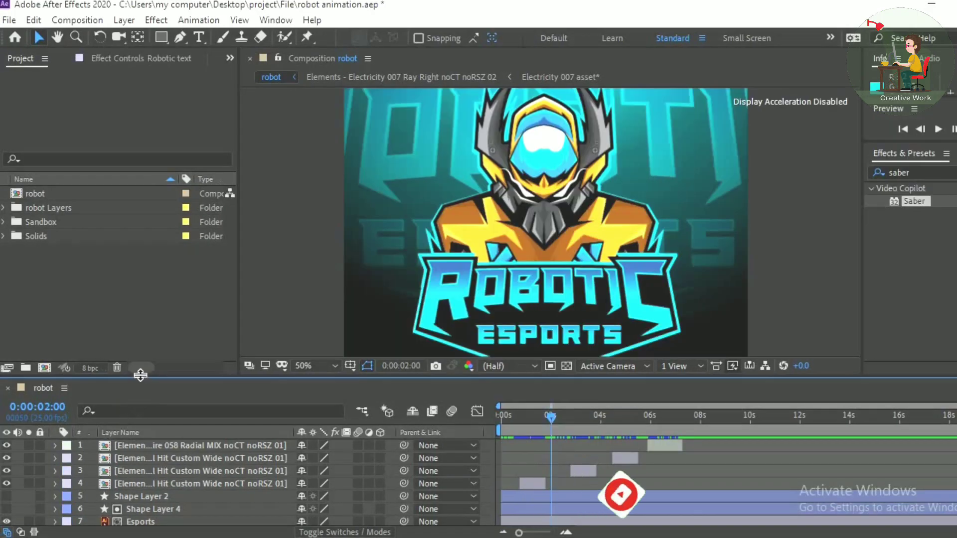
Create a 1080 × 1080 px black solid above all layers and apply the Saber effect to it.
{"action": "left_click_drag", "start_coordinate": [143, 379], "coordinate": [177, 120]}
{"action": "right_click", "coordinate": [220, 491]}
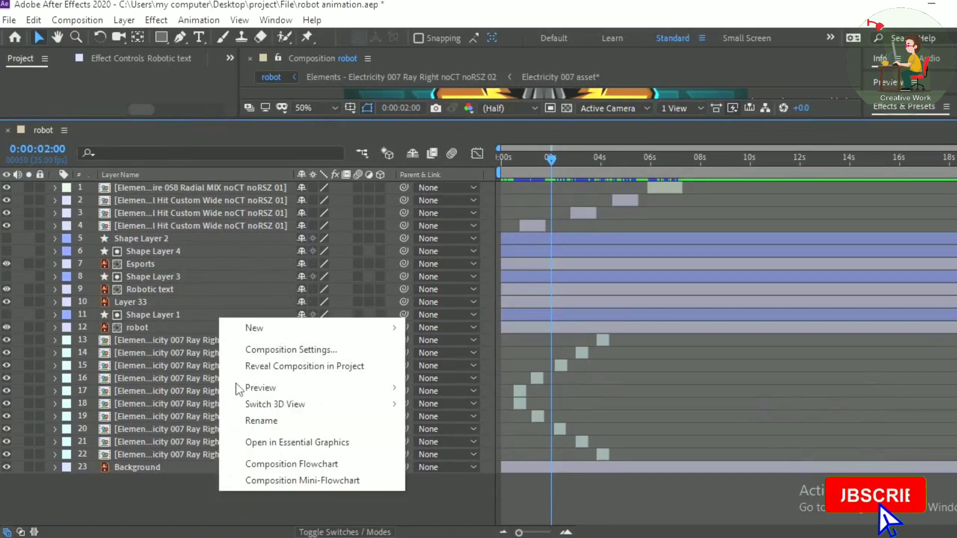
{"action": "mouse_move", "coordinate": [250, 328]}
{"action": "left_click", "coordinate": [471, 366]}
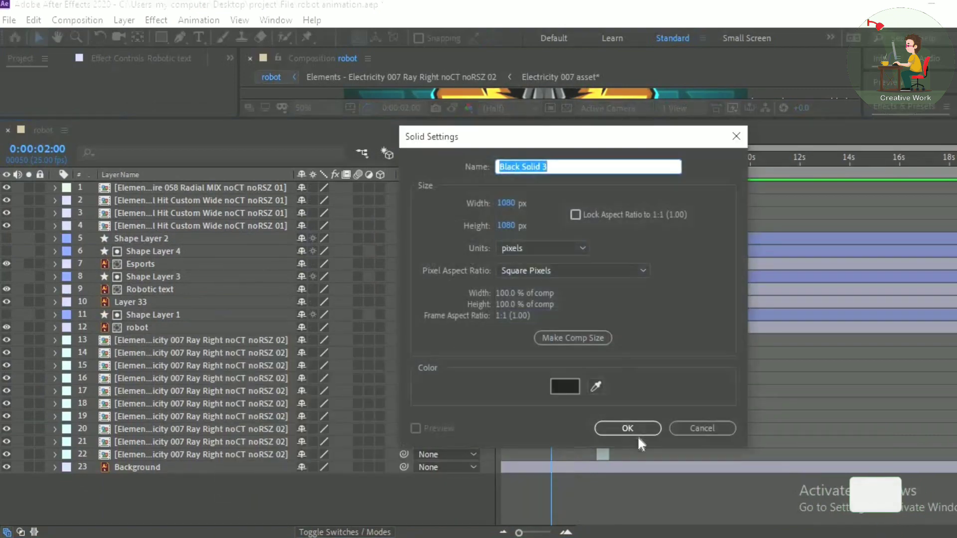
{"action": "left_click", "coordinate": [629, 429]}
{"action": "left_click_drag", "start_coordinate": [359, 120], "coordinate": [360, 413]}
{"action": "left_click_drag", "start_coordinate": [913, 154], "coordinate": [442, 243]}
Set the Saber effect's Core Type to Layer Masks and its Composite Settings to Transparent.
{"action": "left_click", "coordinate": [27, 215]}
{"action": "left_click", "coordinate": [172, 230]}
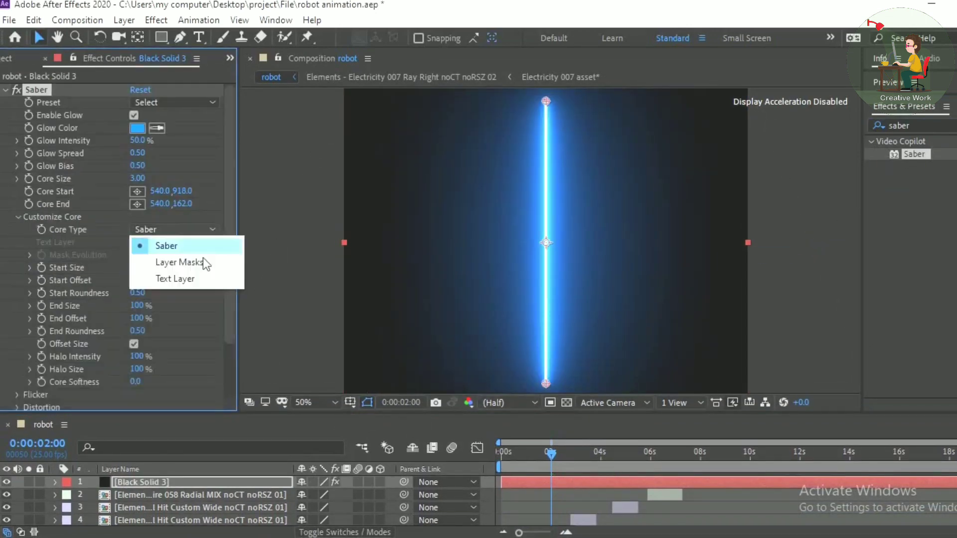
{"action": "left_click", "coordinate": [204, 265]}
{"action": "left_click", "coordinate": [17, 217]}
{"action": "left_click", "coordinate": [17, 217]}
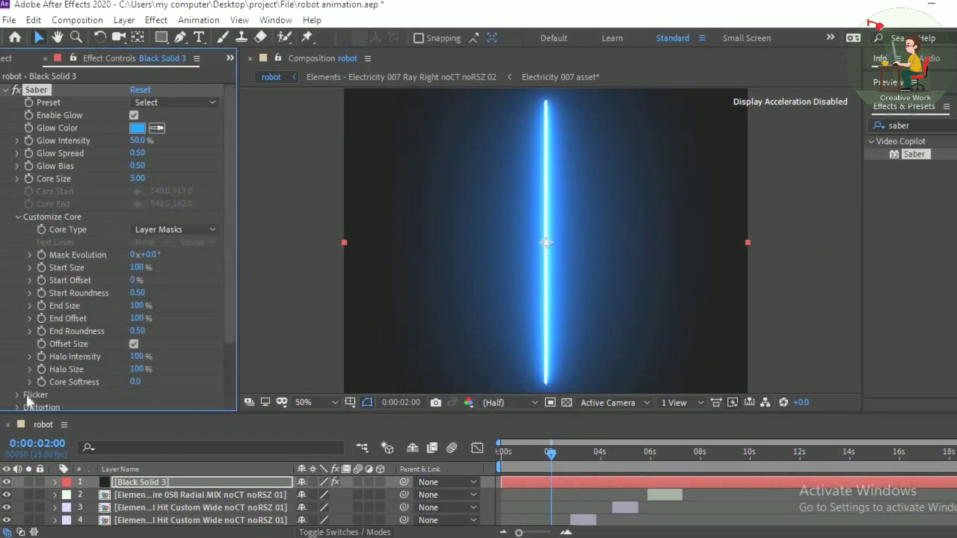
{"action": "scroll", "coordinate": [146, 314], "scroll_direction": "down", "scroll_amount": 3}
{"action": "left_click", "coordinate": [17, 366]}
{"action": "scroll", "coordinate": [100, 378], "scroll_direction": "down", "scroll_amount": 4}
{"action": "left_click", "coordinate": [172, 404]}
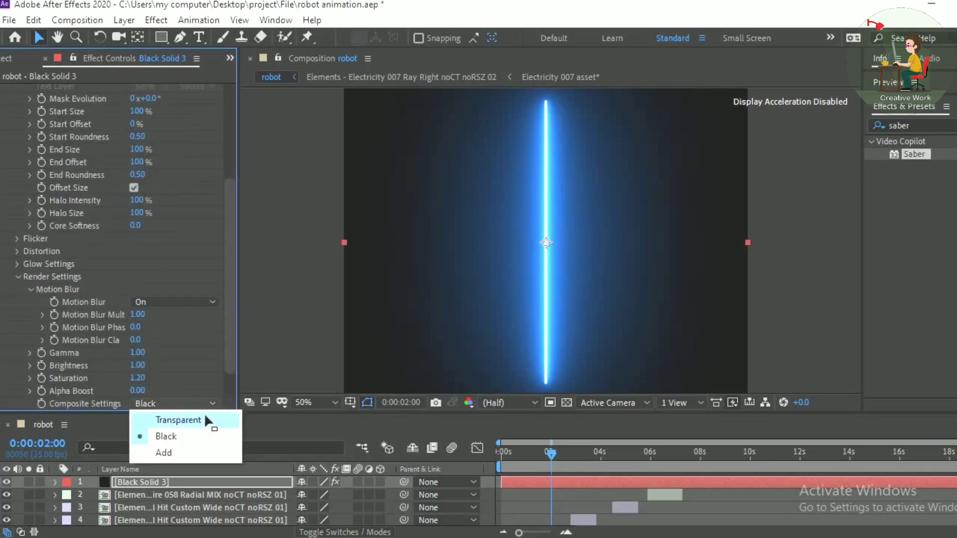
{"action": "left_click", "coordinate": [207, 420]}
Draw a pen mask on the black solid along the white line beside the yellow horn guard, down to the eye's inner corner.
{"action": "scroll", "coordinate": [529, 187], "scroll_direction": "up", "scroll_amount": 3}
{"action": "left_click_drag", "start_coordinate": [529, 187], "coordinate": [389, 493]}
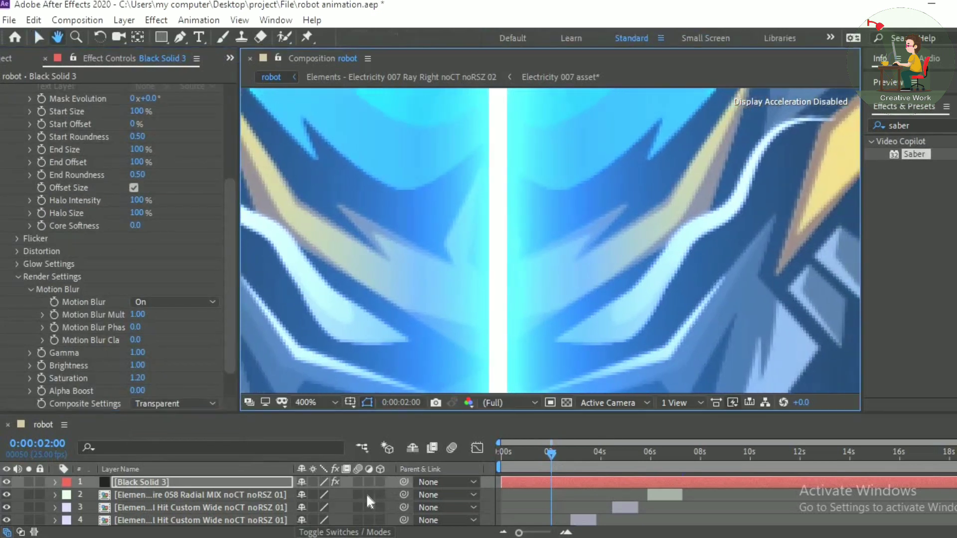
{"action": "key", "text": "v"}
{"action": "left_click", "coordinate": [181, 38]}
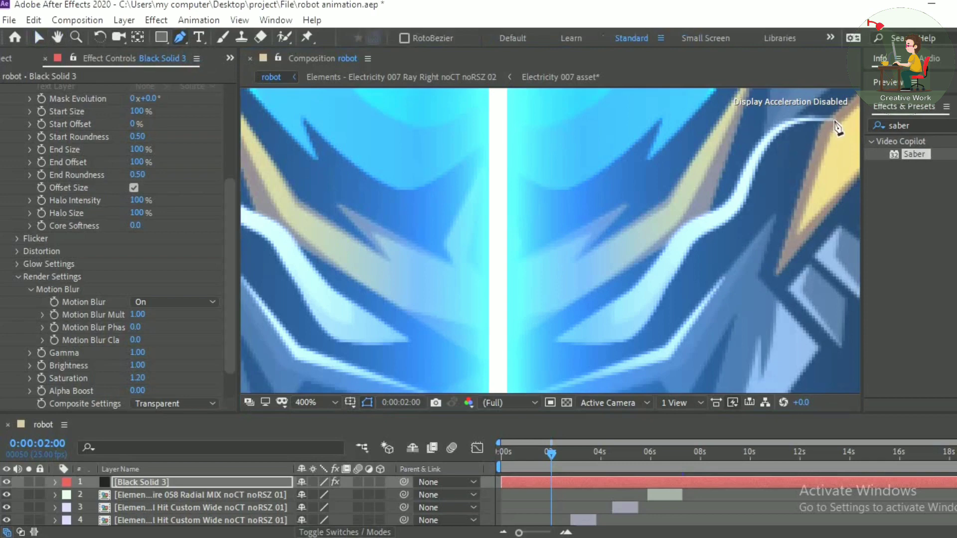
{"action": "left_click", "coordinate": [834, 119]}
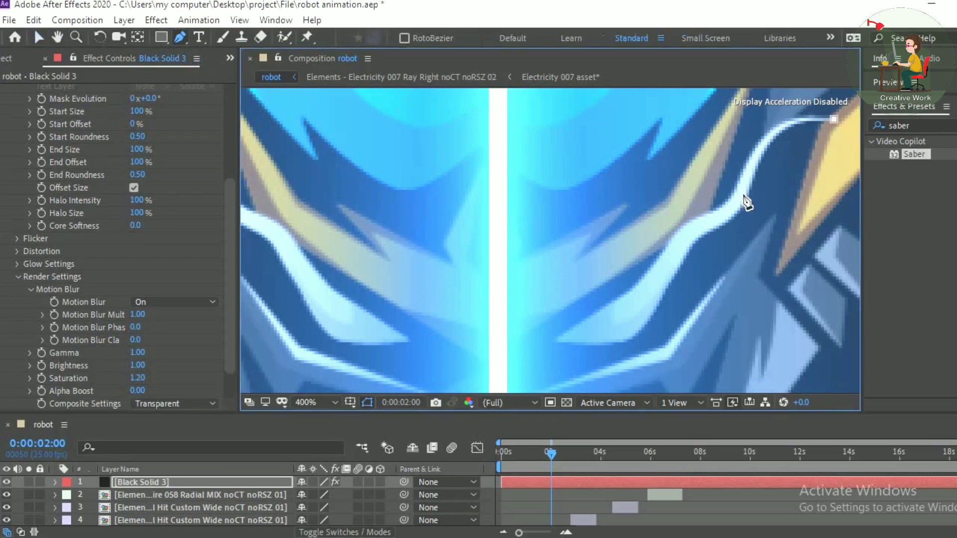
{"action": "left_click_drag", "start_coordinate": [740, 233], "coordinate": [723, 269]}
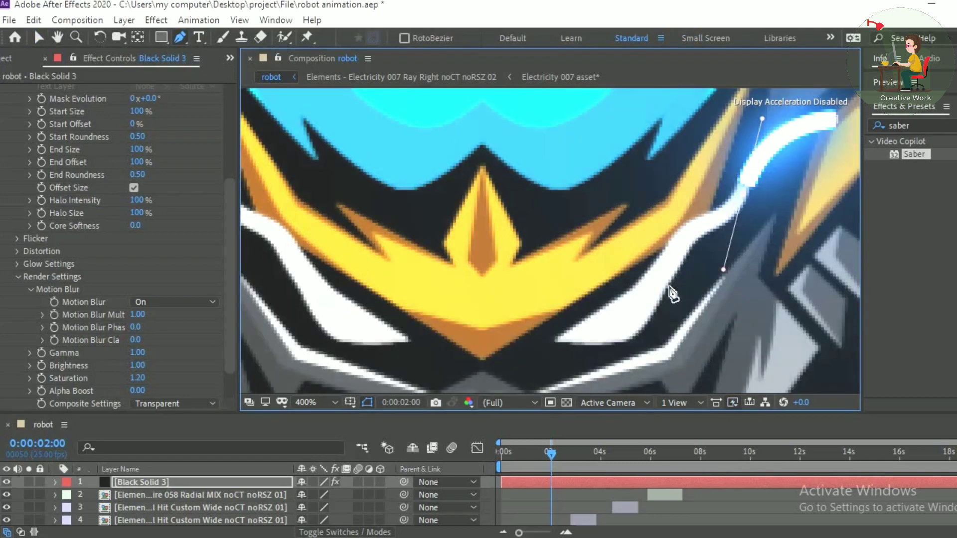
{"action": "left_click_drag", "start_coordinate": [653, 291], "coordinate": [627, 390]}
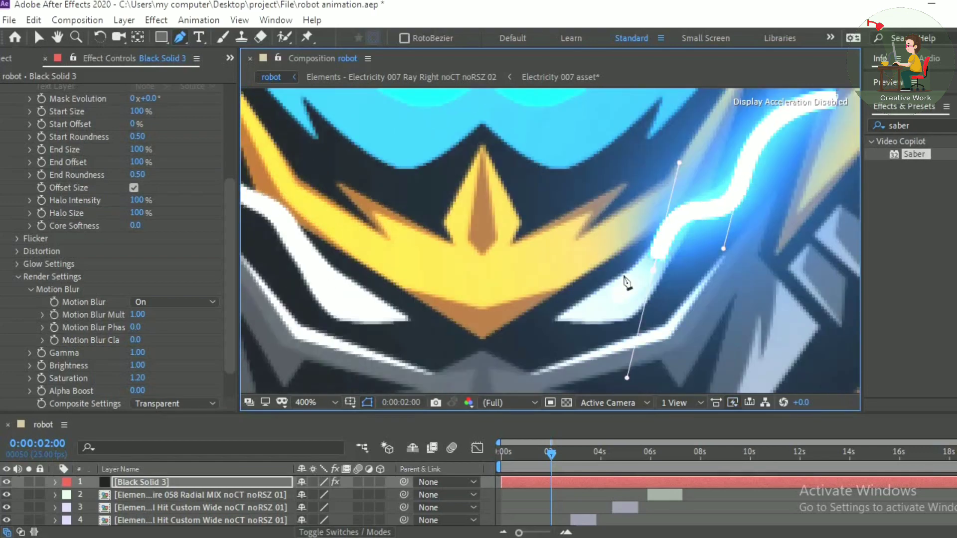
{"action": "left_click_drag", "start_coordinate": [557, 321], "coordinate": [583, 339]}
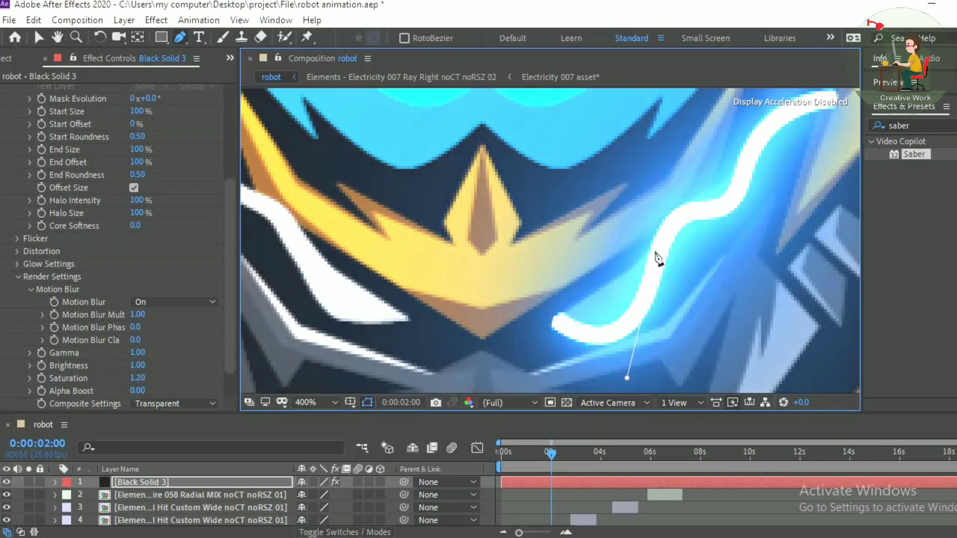
Extend the mask back along the eye's upper edge and adjust the shared point and its curve handles to fit the eye.
{"action": "left_click", "coordinate": [656, 253]}
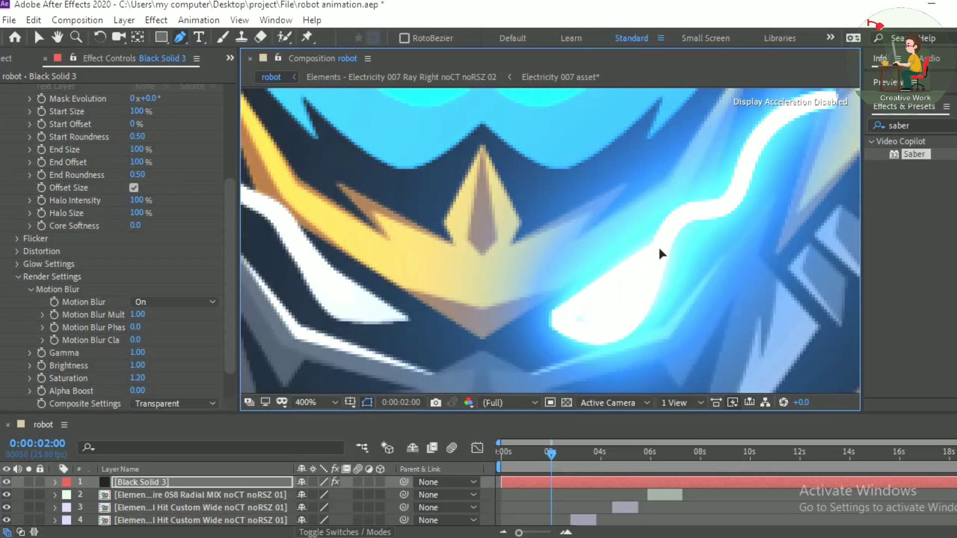
{"action": "left_click_drag", "start_coordinate": [653, 269], "coordinate": [656, 266]}
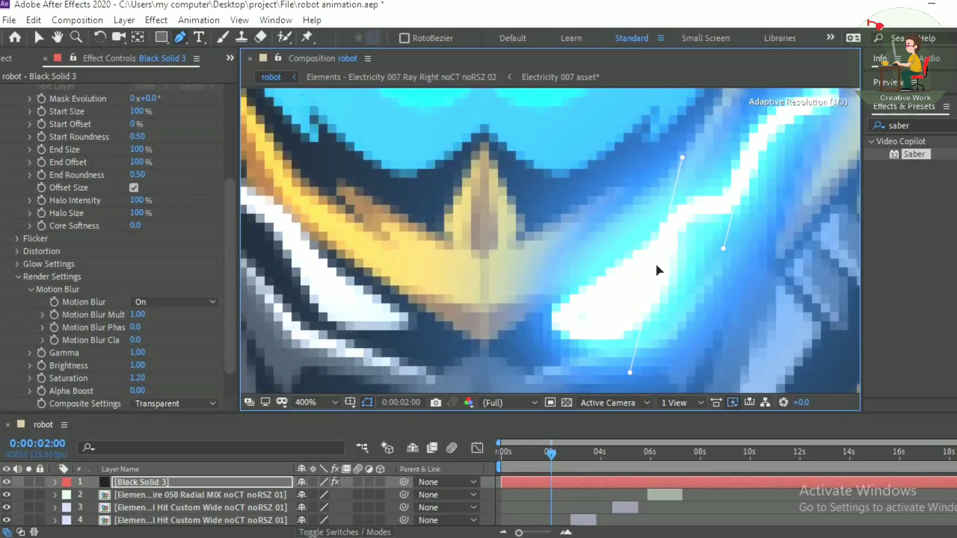
{"action": "left_click_drag", "start_coordinate": [669, 157], "coordinate": [691, 174]}
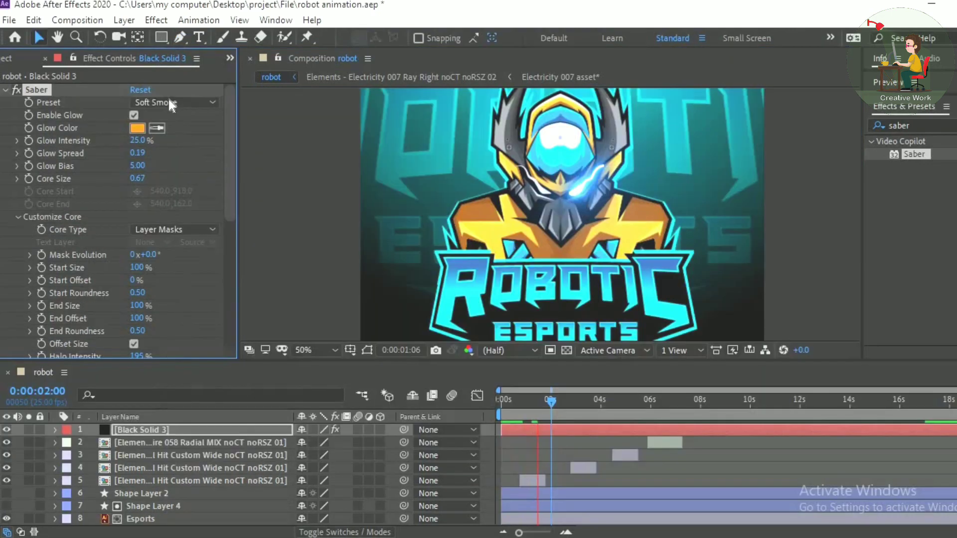
Set the Saber preset to Simple Orange, its glow color to red, and its Glow Spread to 0.23.
{"action": "left_click", "coordinate": [199, 102]}
{"action": "left_click", "coordinate": [233, 296]}
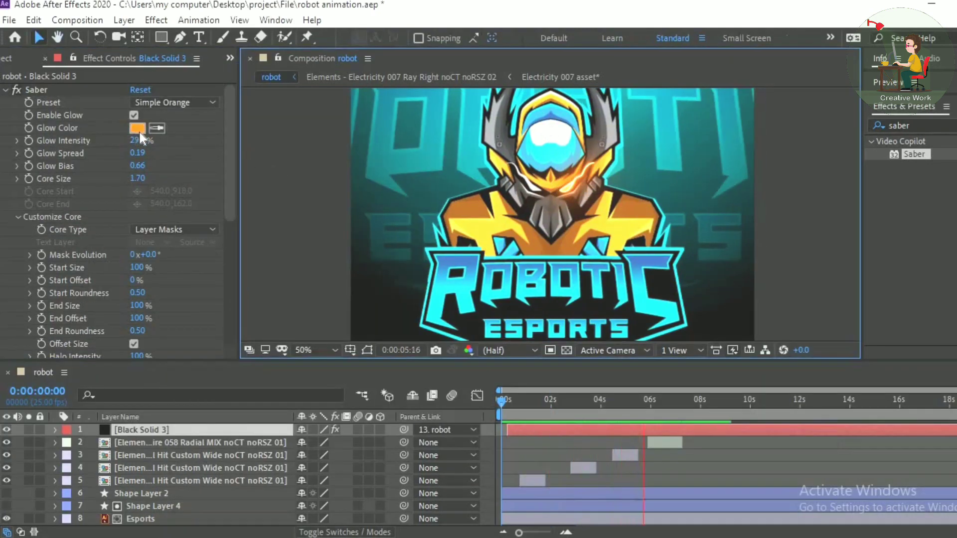
{"action": "left_click", "coordinate": [139, 132]}
{"action": "left_click_drag", "start_coordinate": [213, 183], "coordinate": [211, 166]}
{"action": "left_click", "coordinate": [230, 176]}
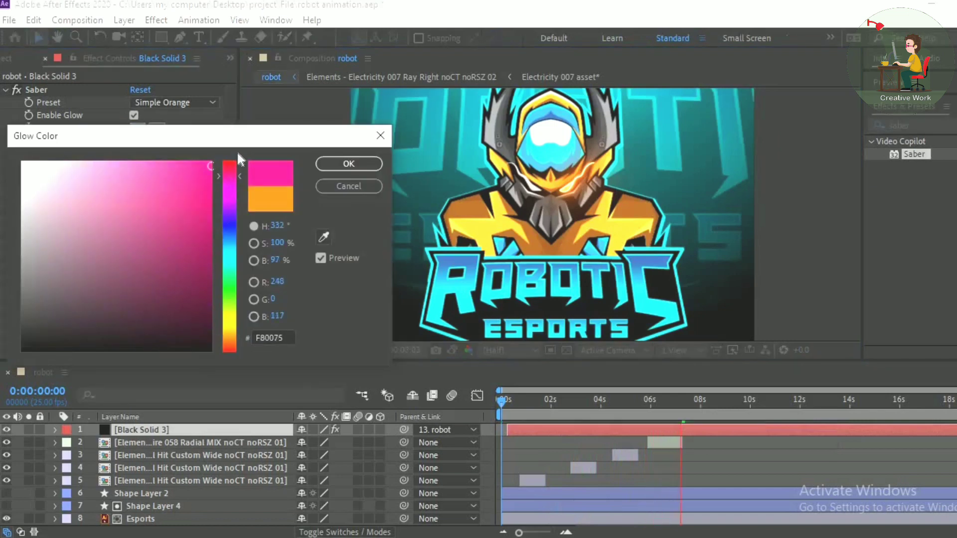
{"action": "left_click", "coordinate": [236, 160]}
{"action": "left_click", "coordinate": [349, 163]}
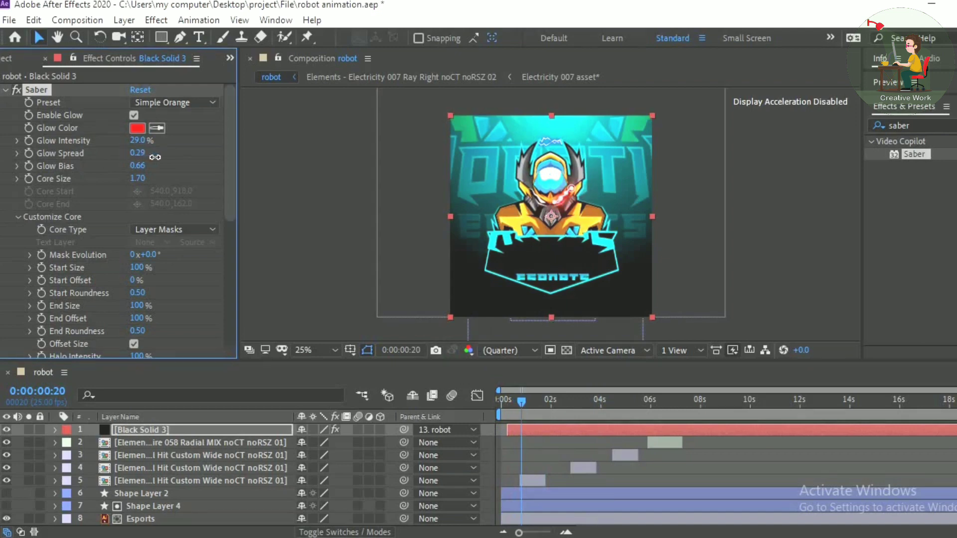
{"action": "key", "text": "space"}
{"action": "left_click_drag", "start_coordinate": [142, 155], "coordinate": [142, 159]}
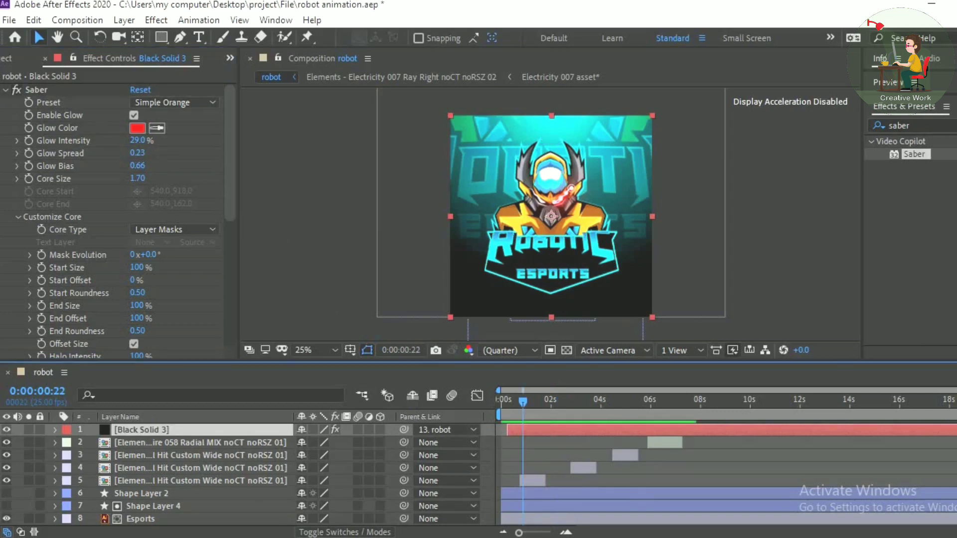
Keyframe the solid's opacity at 0% at 0:00:00:22 and 100% at 0:00:01:00.
{"action": "key", "text": "t"}
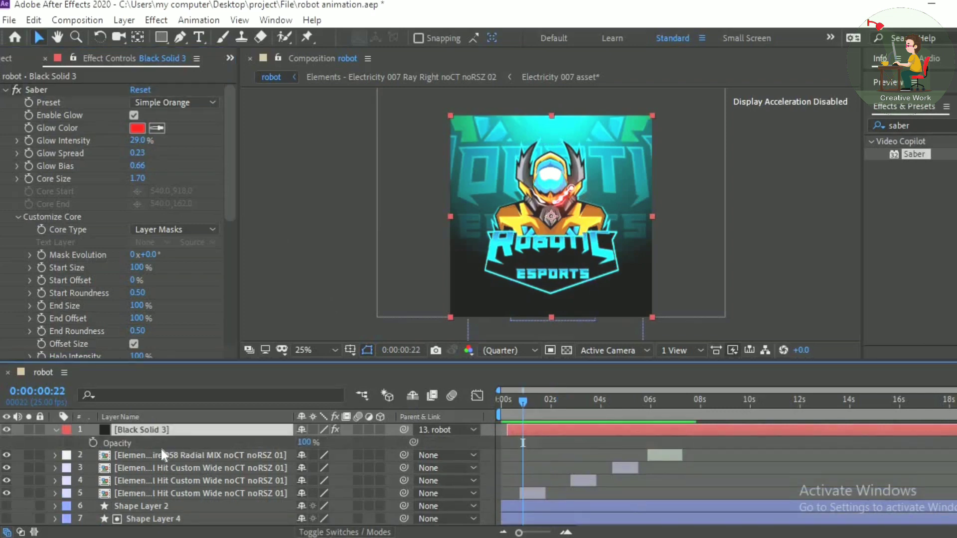
{"action": "left_click", "coordinate": [93, 443]}
{"action": "left_click_drag", "start_coordinate": [305, 444], "coordinate": [60, 437]}
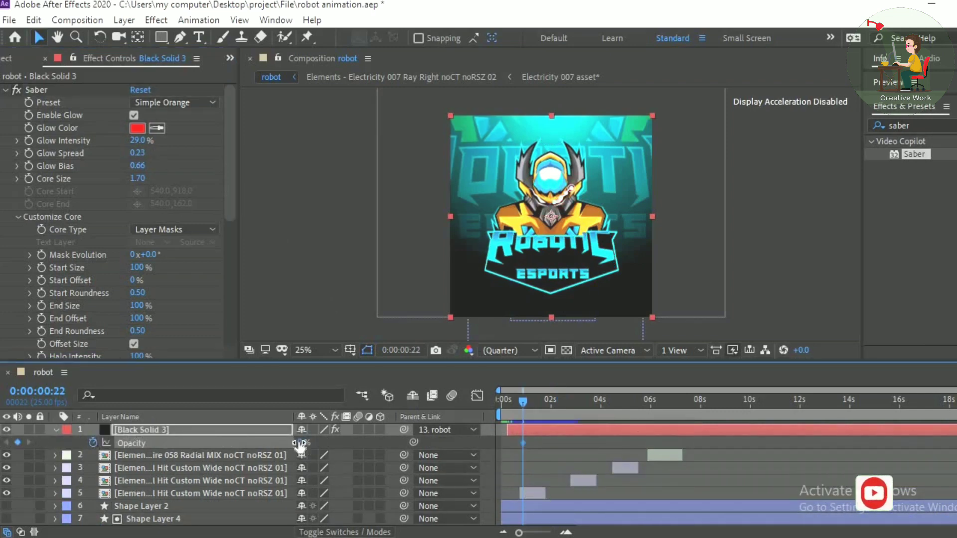
{"action": "key", "text": "Page_Down"}
{"action": "key", "text": "Page_Down"}
{"action": "key", "text": "Page_Down"}
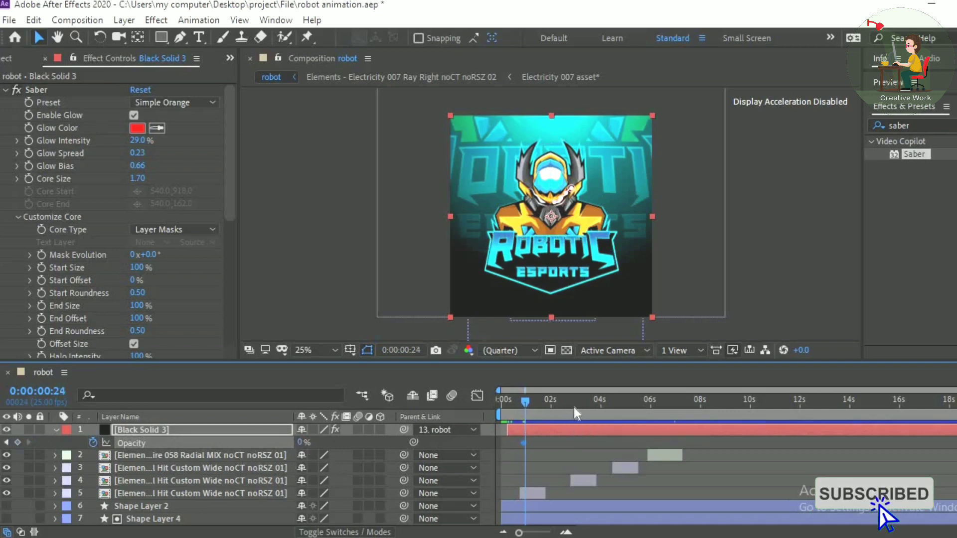
{"action": "left_click_drag", "start_coordinate": [302, 443], "coordinate": [399, 445]}
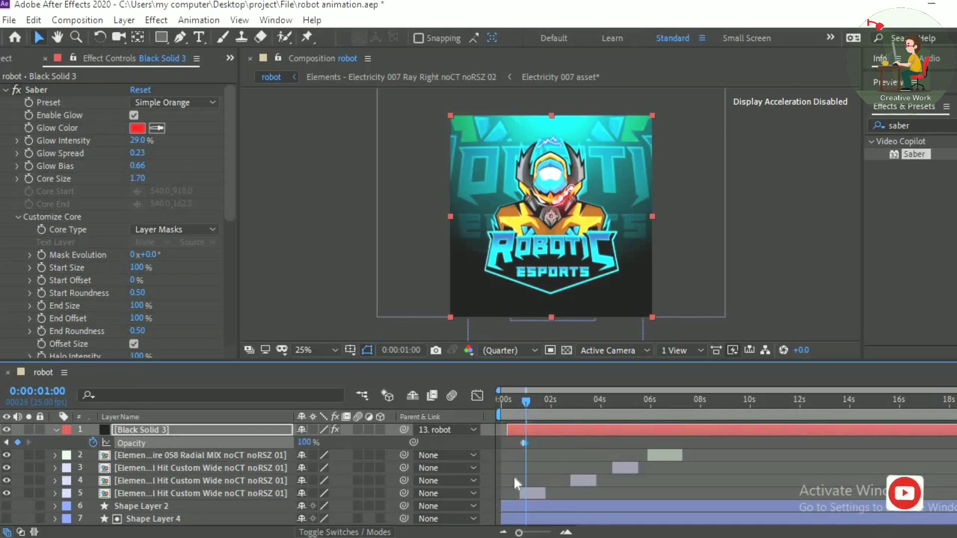
Continue the flicker by alternating the solid's opacity between 0% and 100% every three frames through 0:00:01:12.
{"action": "left_click", "coordinate": [529, 399]}
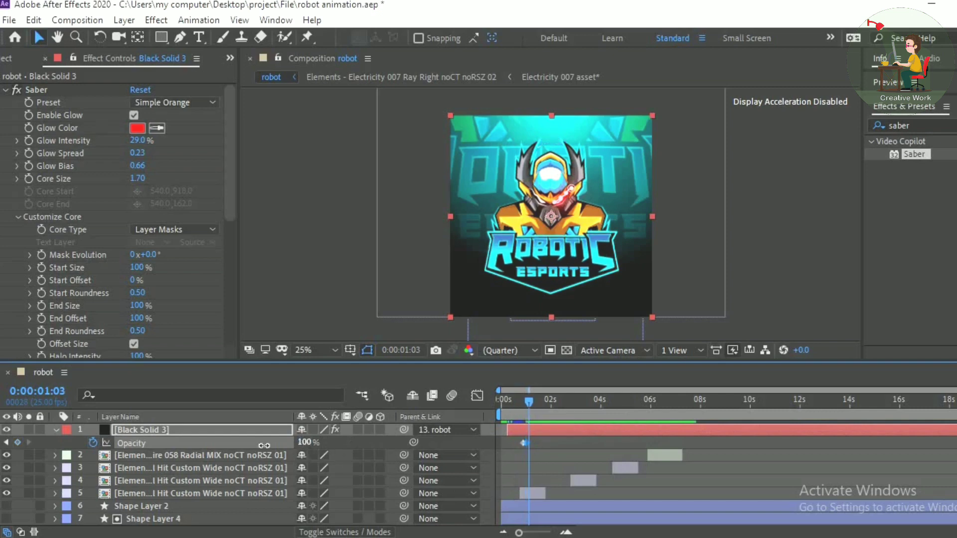
{"action": "left_click_drag", "start_coordinate": [264, 445], "coordinate": [232, 446]}
{"action": "key", "text": "Page_Down"}
{"action": "key", "text": "Page_Down"}
{"action": "key", "text": "Page_Down"}
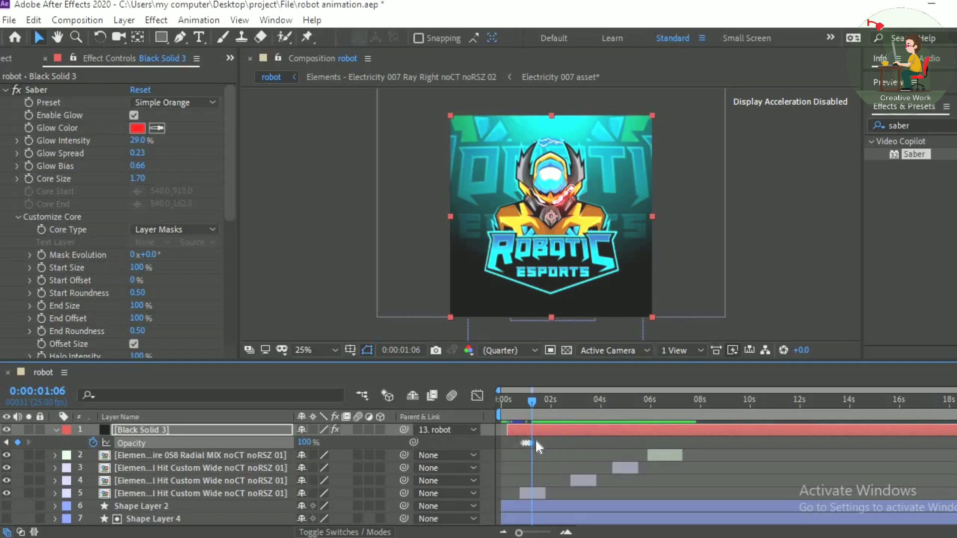
{"action": "key", "text": "Page_Down"}
{"action": "key", "text": "Page_Down"}
{"action": "key", "text": "Page_Down"}
{"action": "left_click_drag", "start_coordinate": [305, 443], "coordinate": [68, 481]}
{"action": "key", "text": "Page_Down"}
{"action": "key", "text": "Page_Down"}
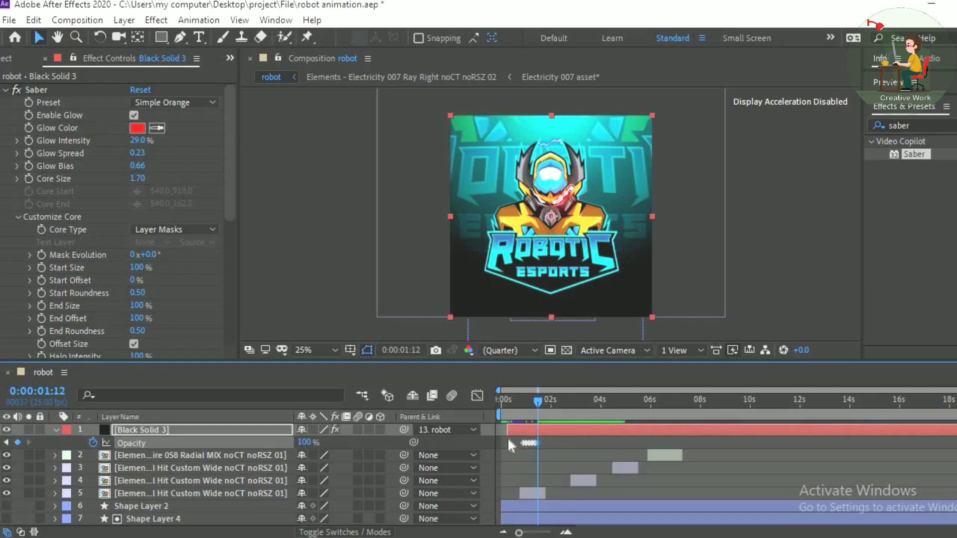
Copy the opacity flicker keyframes, paste them at 0:00:01:15, and preview the animation from the start.
{"action": "key", "text": "Page_Down"}
{"action": "key", "text": "Page_Down"}
{"action": "key", "text": "Page_Down"}
{"action": "left_click_drag", "start_coordinate": [517, 437], "coordinate": [540, 451]}
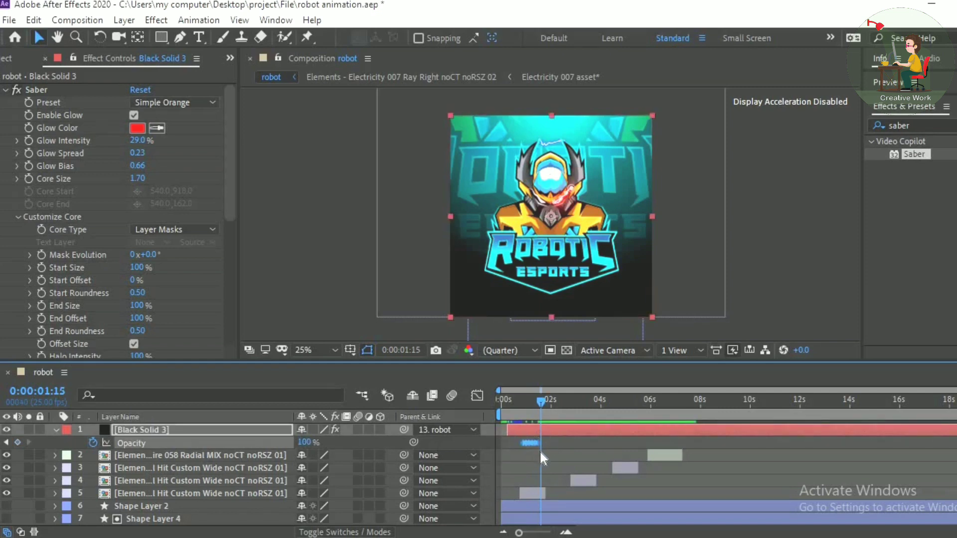
{"action": "left_click_drag", "start_coordinate": [540, 401], "coordinate": [494, 418]}
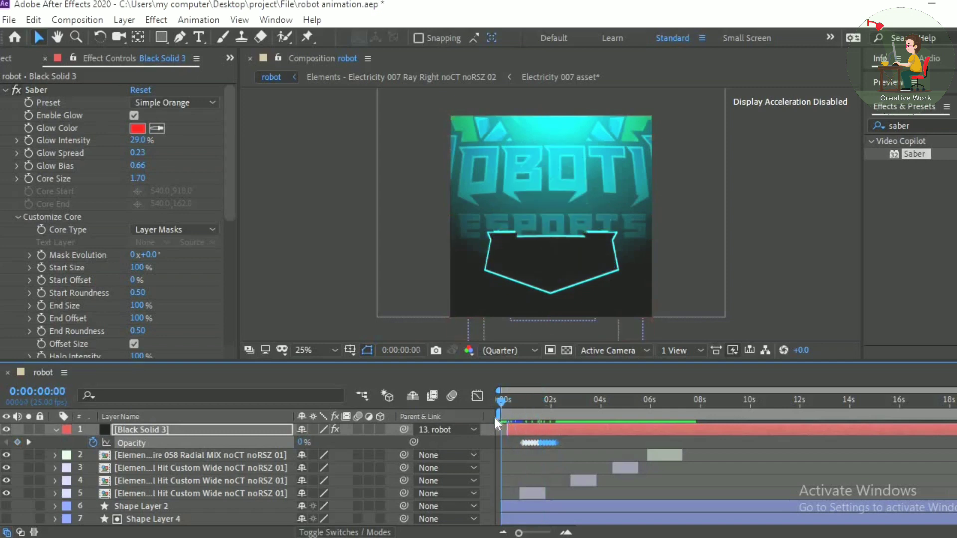
{"action": "key", "text": "space"}
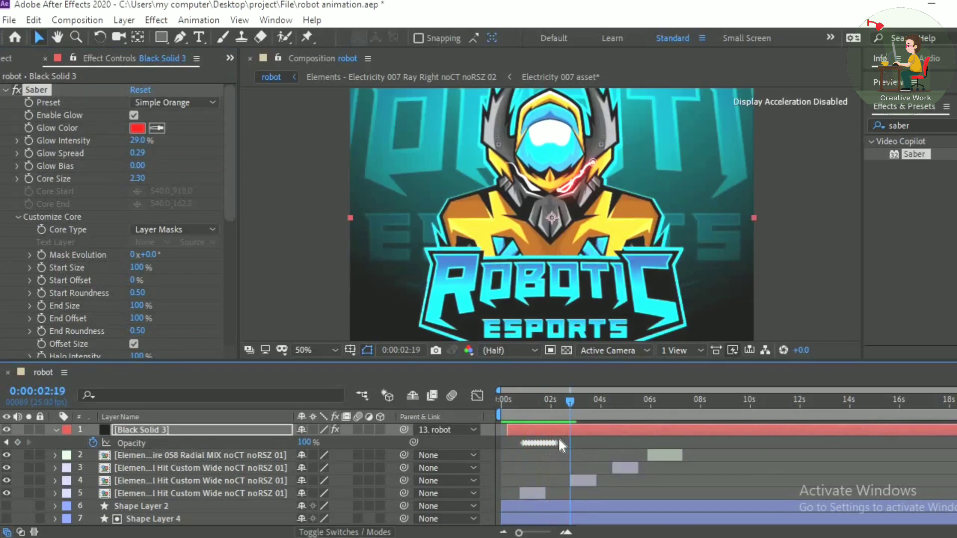
Compress the opacity keyframes into a shorter span and paste a copy of them at 0:00:02:02.
{"action": "left_click_drag", "start_coordinate": [558, 437], "coordinate": [516, 445]}
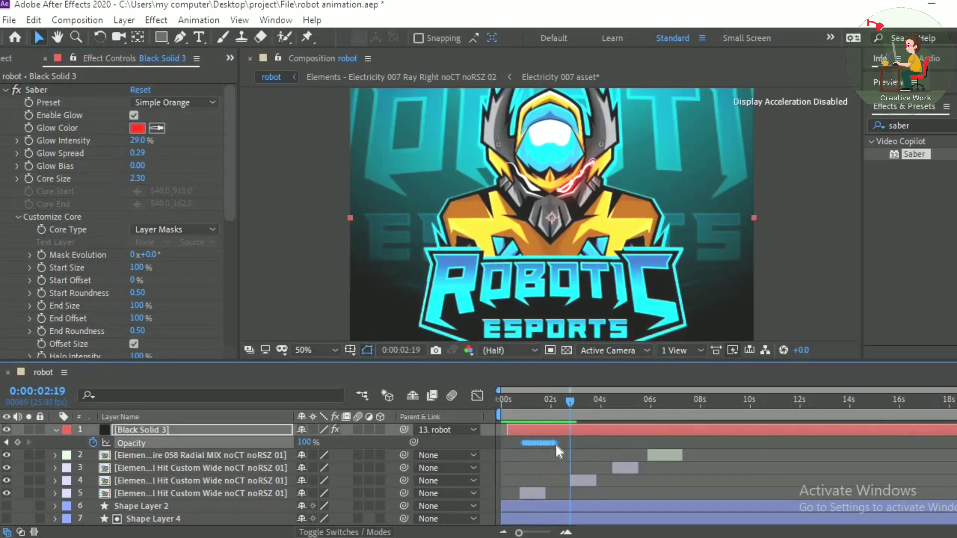
{"action": "mouse_move", "coordinate": [555, 444]}
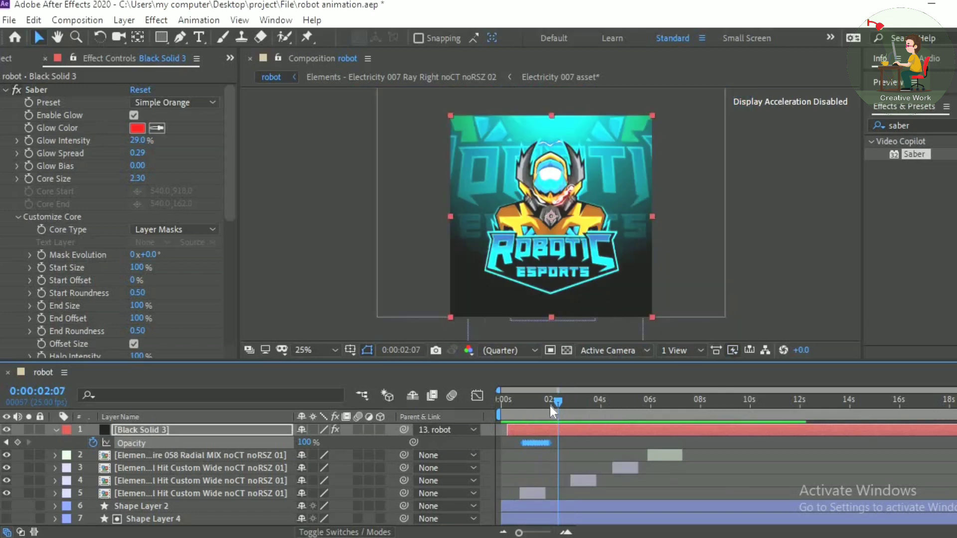
{"action": "left_click_drag", "start_coordinate": [551, 407], "coordinate": [552, 407]}
{"action": "left_click_drag", "start_coordinate": [514, 437], "coordinate": [550, 450]}
{"action": "key", "text": "ctrl+c"}
{"action": "key", "text": "ctrl+v"}
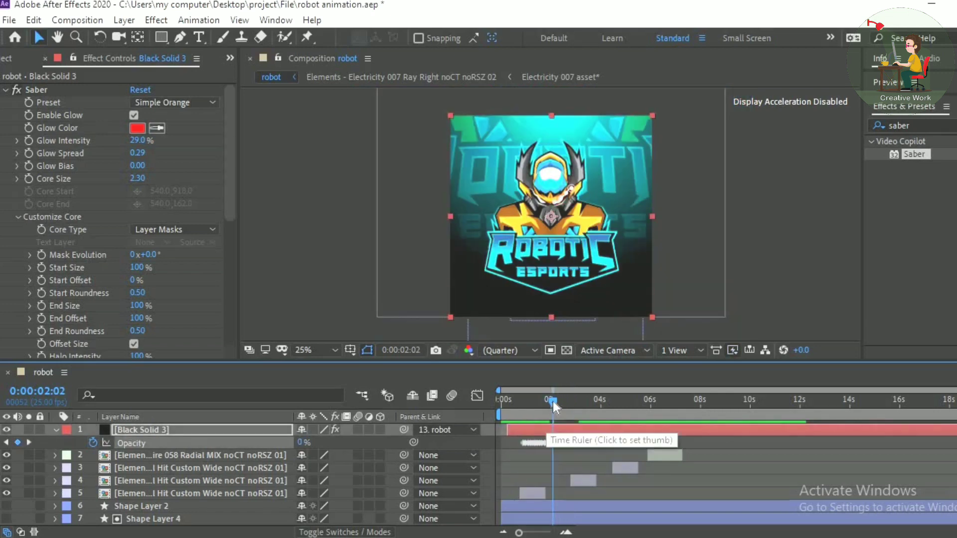
Copy the whole run of opacity keyframes and paste it after the existing ones, around 0:00:03:10.
{"action": "left_click_drag", "start_coordinate": [552, 402], "coordinate": [585, 415]}
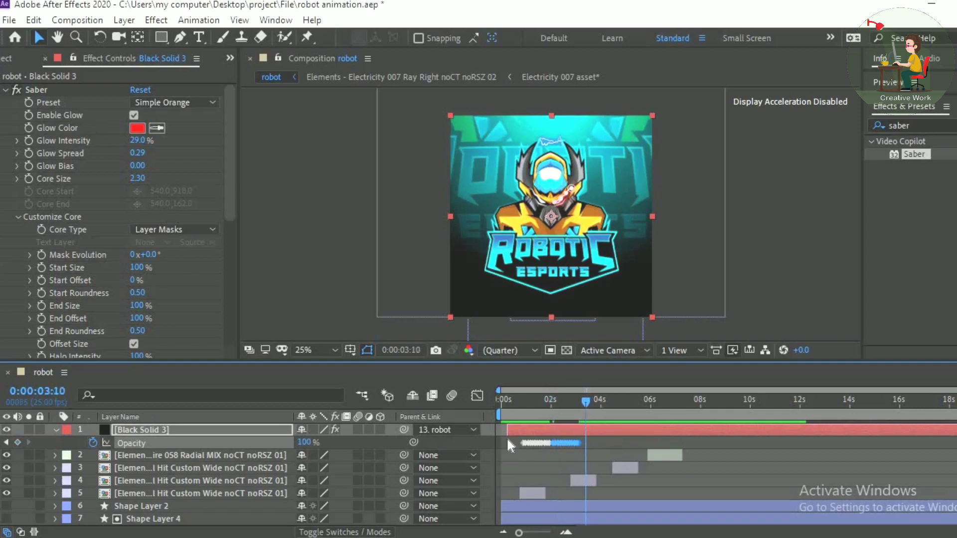
{"action": "left_click_drag", "start_coordinate": [508, 440], "coordinate": [582, 450]}
{"action": "key", "text": "ctrl+c"}
{"action": "key", "text": "ctrl+v"}
{"action": "left_click", "coordinate": [592, 403]}
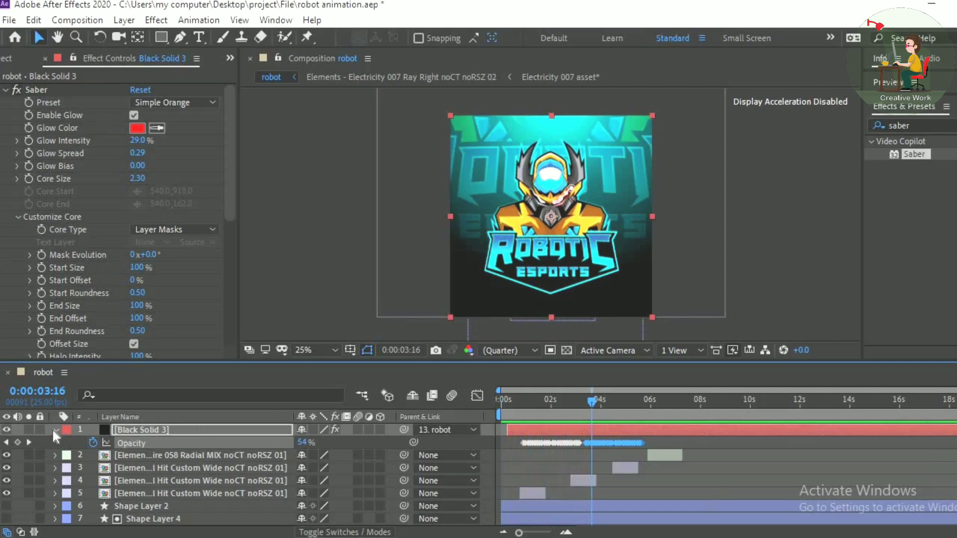
Duplicate the eye glow layer, flip the copy horizontally onto the other eye, and preview the animation.
{"action": "left_click", "coordinate": [54, 430]}
{"action": "key", "text": "ctrl+d"}
{"action": "right_click", "coordinate": [186, 432]}
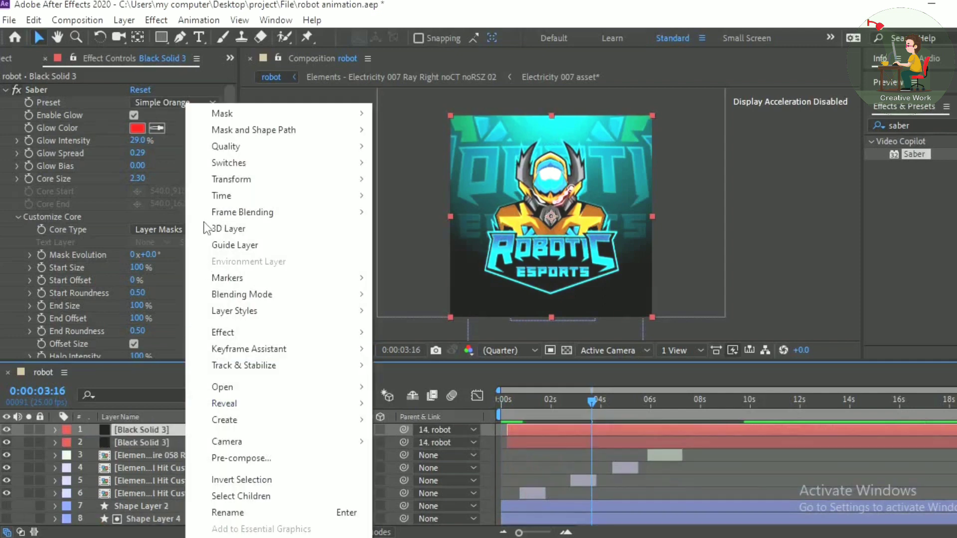
{"action": "mouse_move", "coordinate": [349, 180]}
{"action": "left_click", "coordinate": [418, 375]}
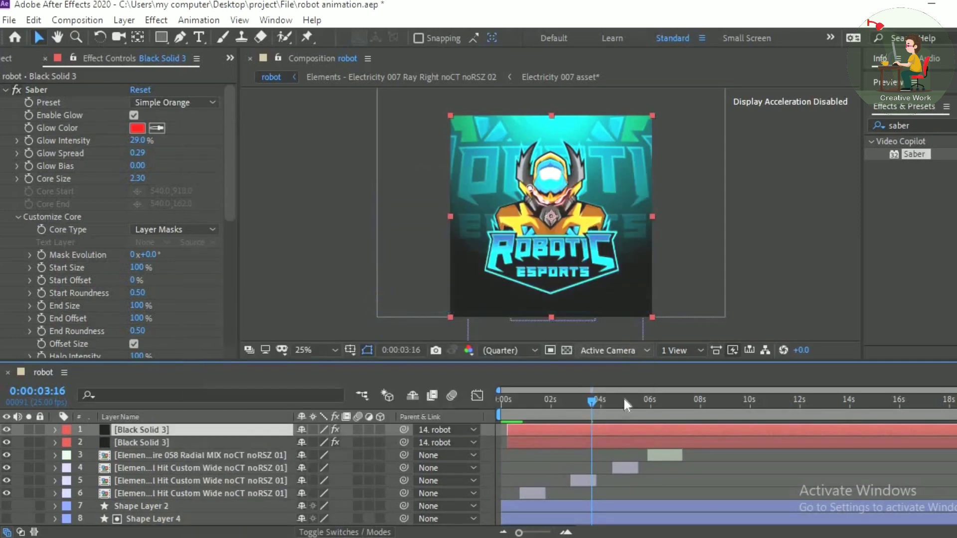
{"action": "key", "text": "space"}
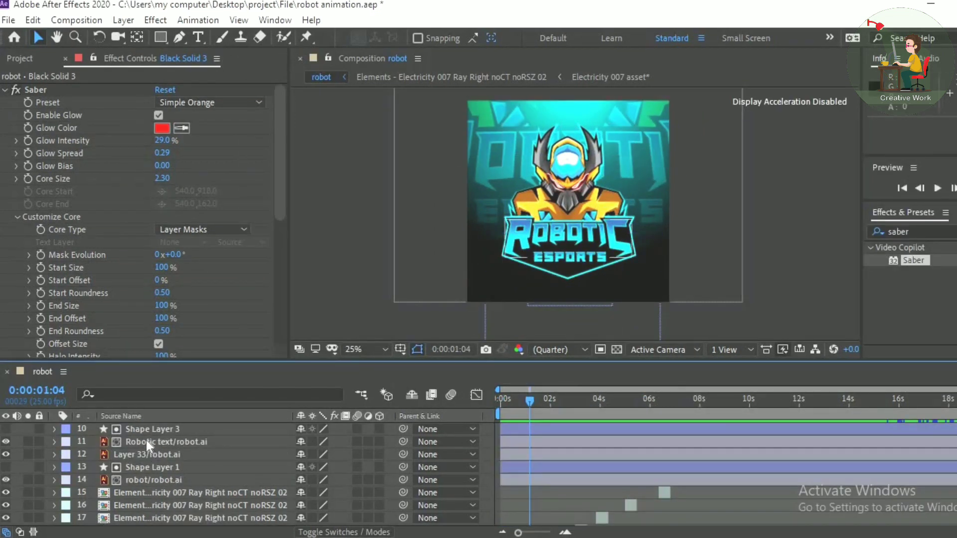
Auto-trace the Robotic text layer's alpha channel at the current frame and apply the result to a new layer.
{"action": "left_click", "coordinate": [146, 441]}
{"action": "left_click", "coordinate": [124, 20]}
{"action": "left_click", "coordinate": [159, 496]}
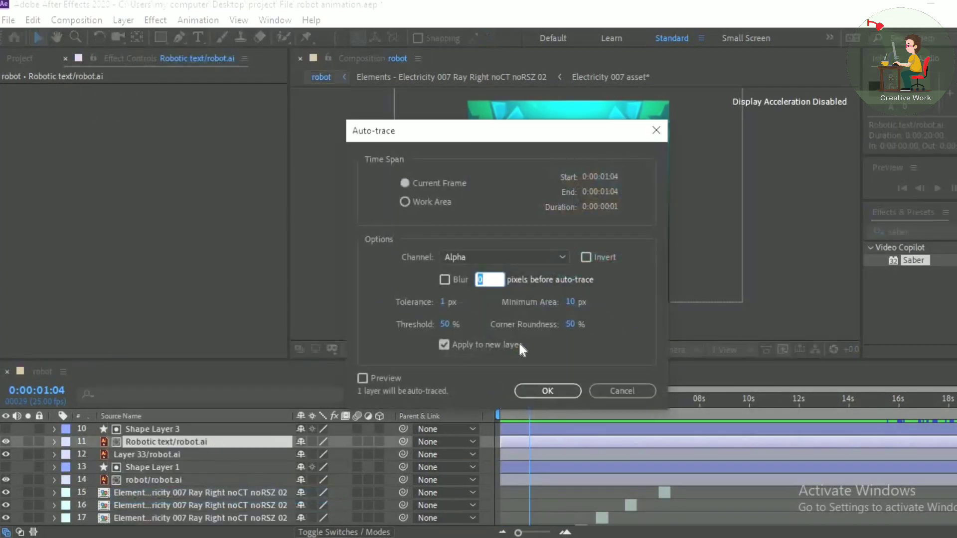
{"action": "left_click", "coordinate": [547, 389]}
Reveal the auto-traced layer's masks and cut all of them from the layer.
{"action": "scroll", "coordinate": [273, 453], "scroll_direction": "up", "scroll_amount": 5}
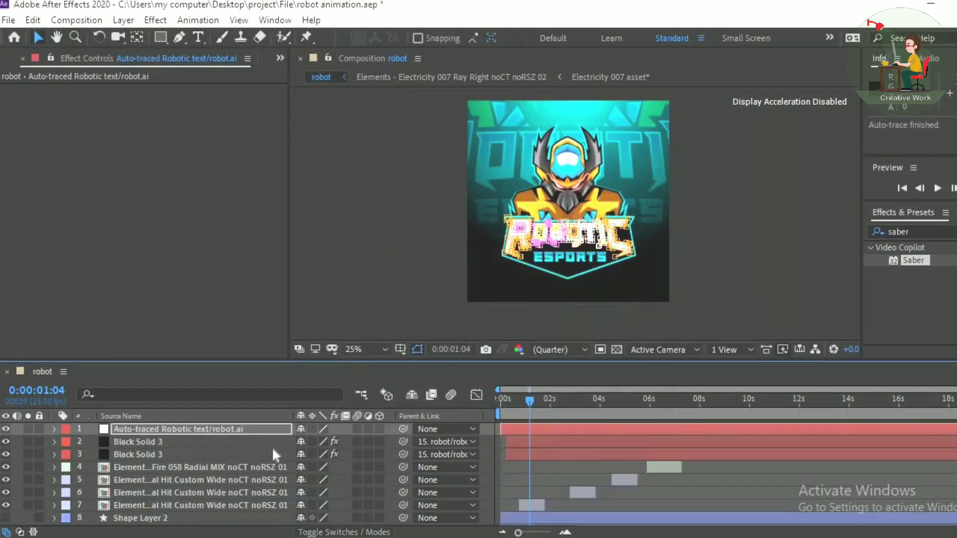
{"action": "left_click", "coordinate": [54, 430]}
{"action": "left_click", "coordinate": [69, 443]}
{"action": "scroll", "coordinate": [127, 454], "scroll_direction": "down", "scroll_amount": 1}
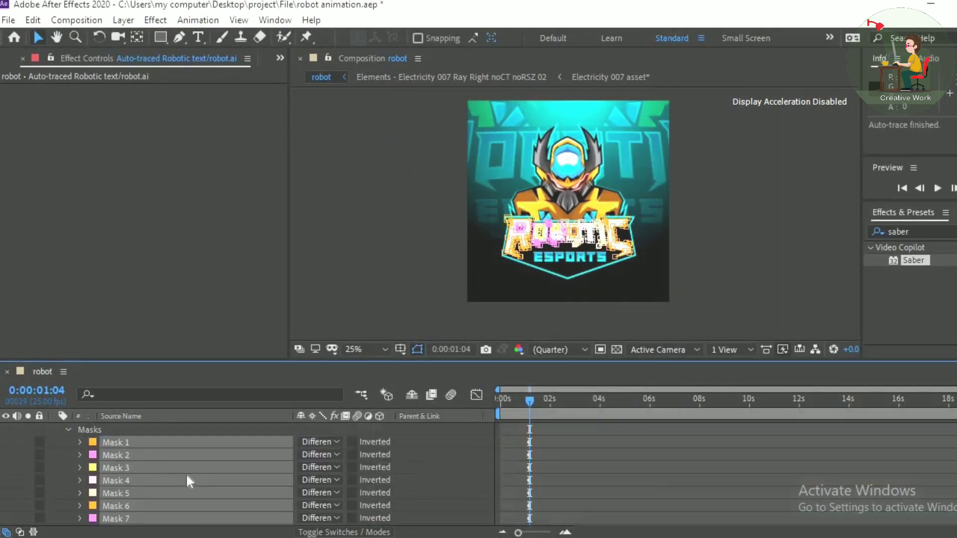
{"action": "key", "text": "ctrl+x"}
{"action": "scroll", "coordinate": [141, 441], "scroll_direction": "up", "scroll_amount": 1}
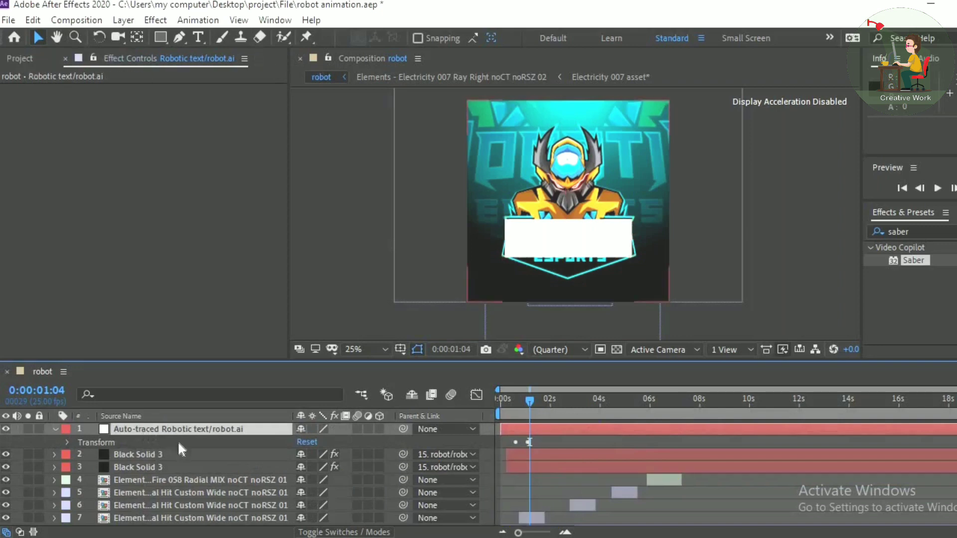
Delete the auto-traced Robotic layer and create a 1080 × 1080 px black solid named "robotic text".
{"action": "key", "text": "Delete"}
{"action": "right_click", "coordinate": [486, 523]}
{"action": "mouse_move", "coordinate": [548, 357]}
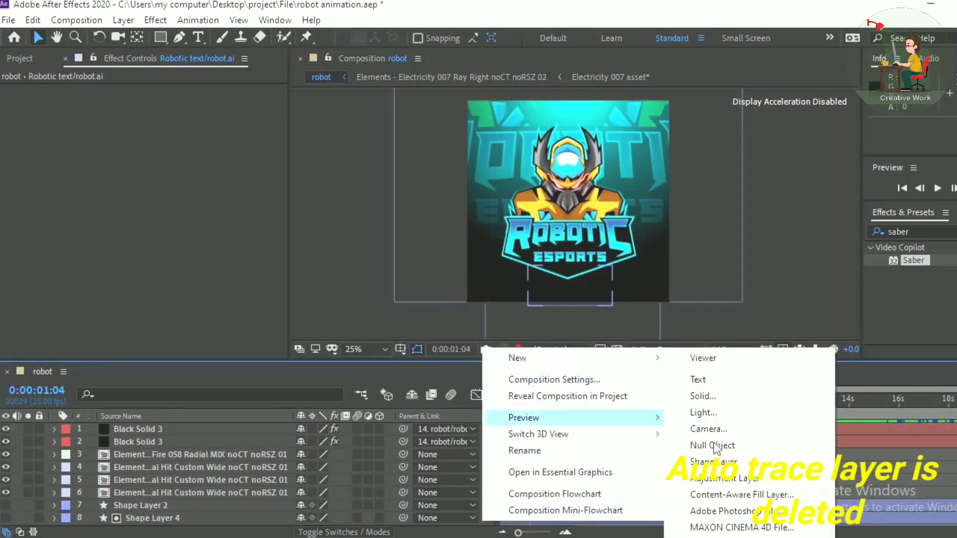
{"action": "left_click", "coordinate": [715, 401]}
{"action": "left_click_drag", "start_coordinate": [300, 172], "coordinate": [234, 210]}
{"action": "type", "text": "robo"}
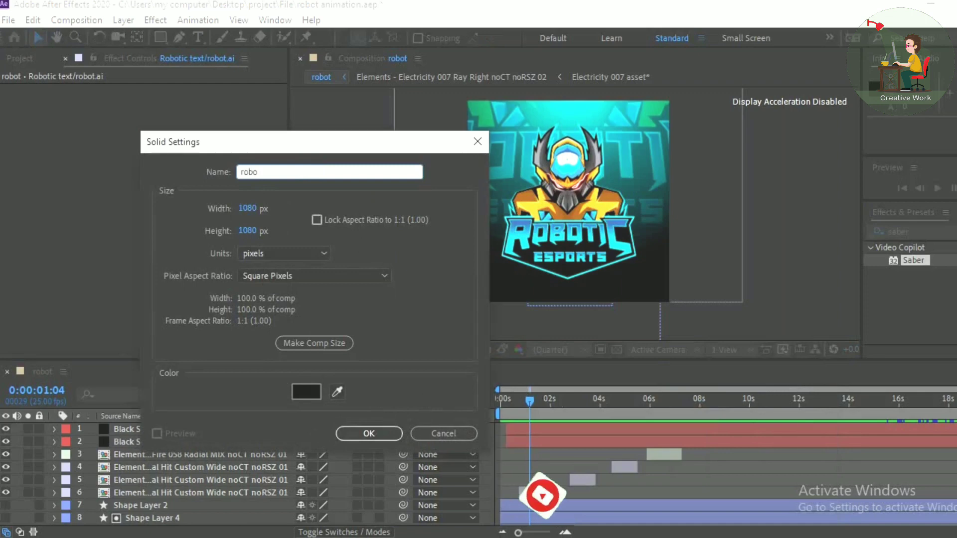
{"action": "type", "text": "tict"}
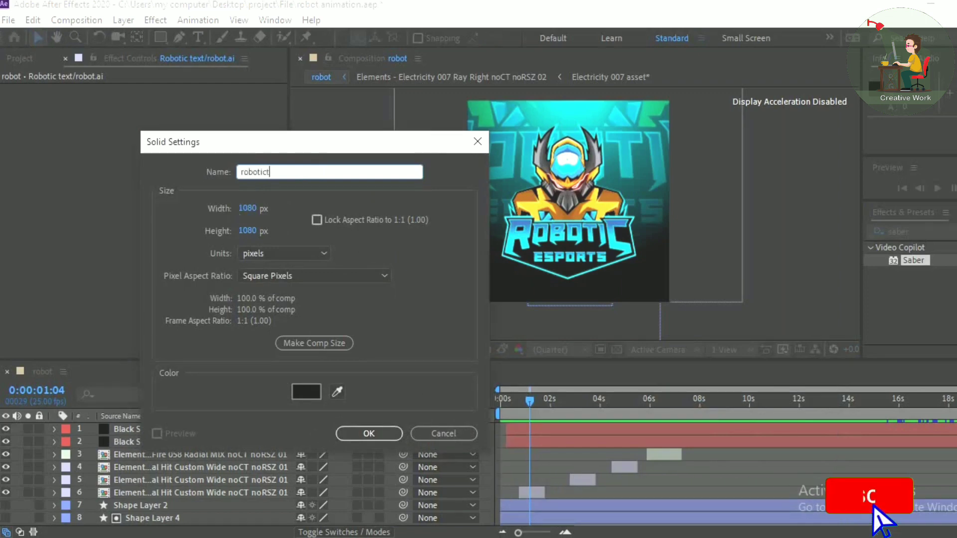
{"action": "key", "text": "BackSpace"}
{"action": "type", "text": "text"}
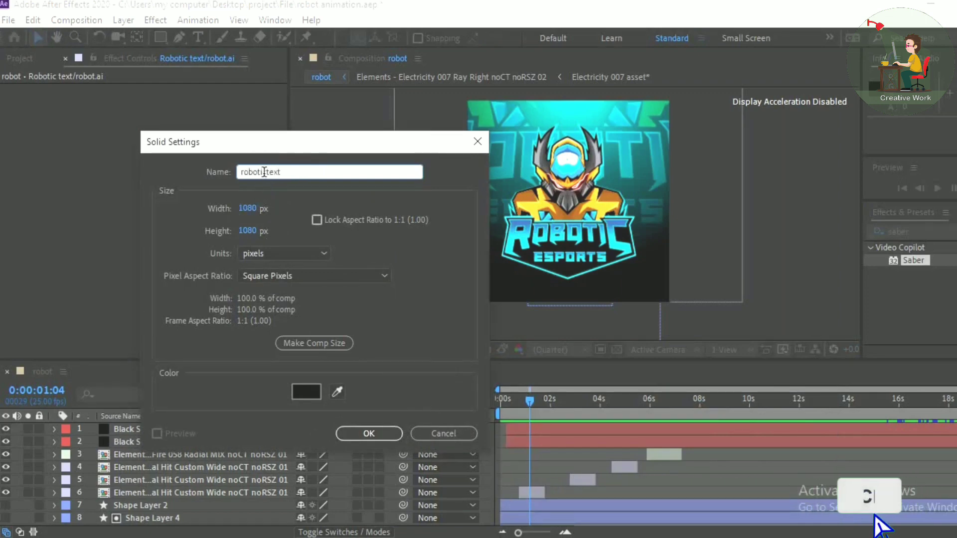
{"action": "left_click", "coordinate": [368, 434]}
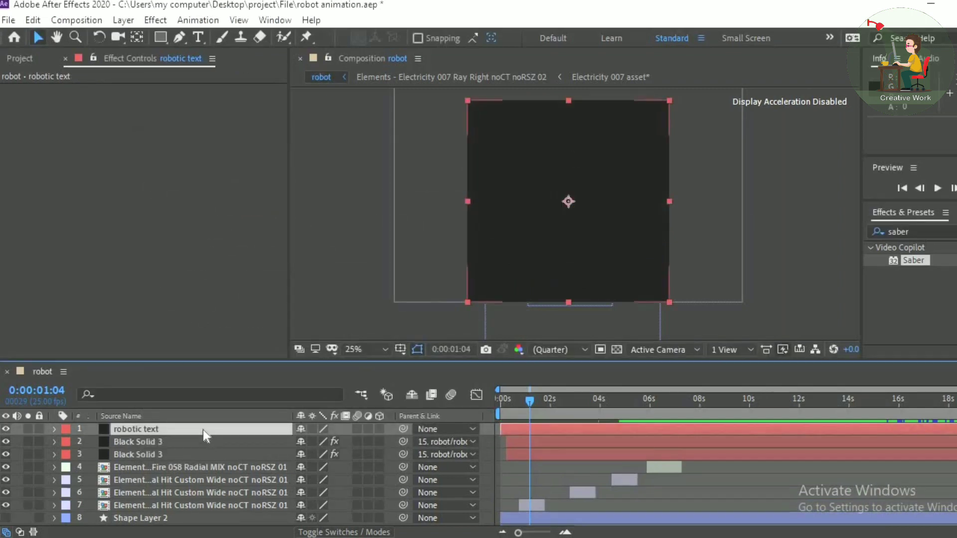
Paste the cut masks onto the robotic text solid and apply the Saber effect to it.
{"action": "key", "text": "ctrl+v"}
{"action": "left_click_drag", "start_coordinate": [921, 262], "coordinate": [654, 288]}
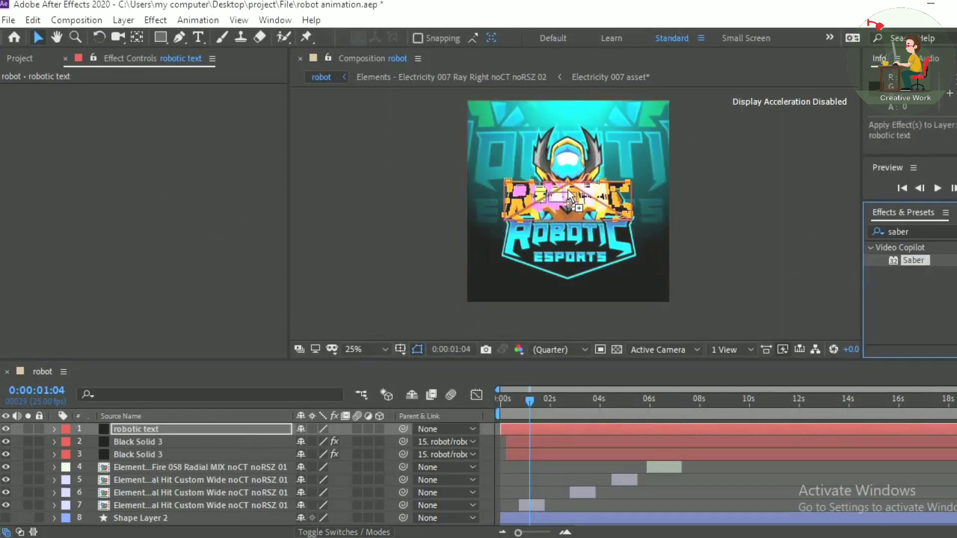
Set the robotic text Saber's core type to Layer Masks and its composite setting to Transparent.
{"action": "left_click", "coordinate": [18, 216]}
{"action": "scroll", "coordinate": [244, 254], "scroll_direction": "down", "scroll_amount": 1}
{"action": "left_click", "coordinate": [232, 198]}
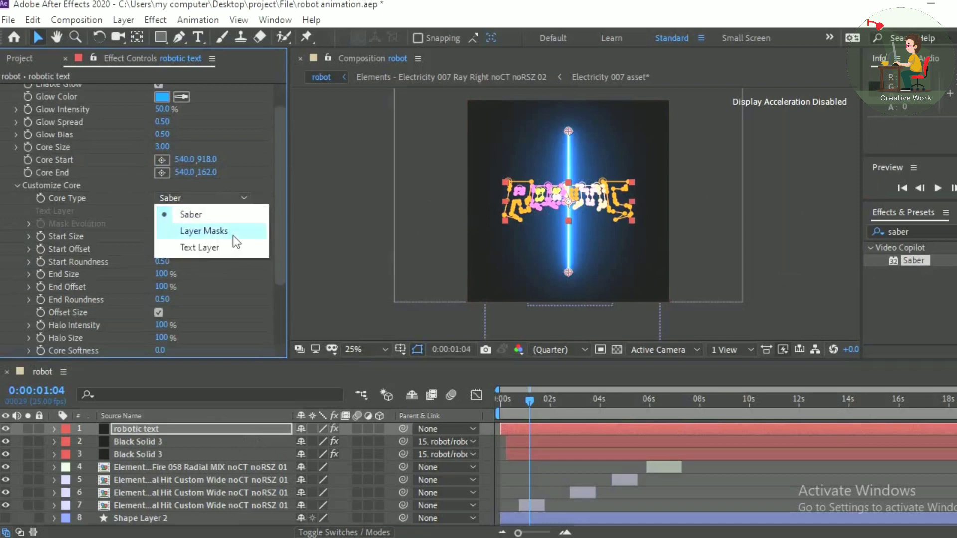
{"action": "left_click", "coordinate": [233, 232]}
{"action": "left_click_drag", "start_coordinate": [280, 282], "coordinate": [277, 348]}
{"action": "left_click", "coordinate": [17, 312]}
{"action": "scroll", "coordinate": [227, 347], "scroll_direction": "down", "scroll_amount": 3}
{"action": "left_click", "coordinate": [227, 352]}
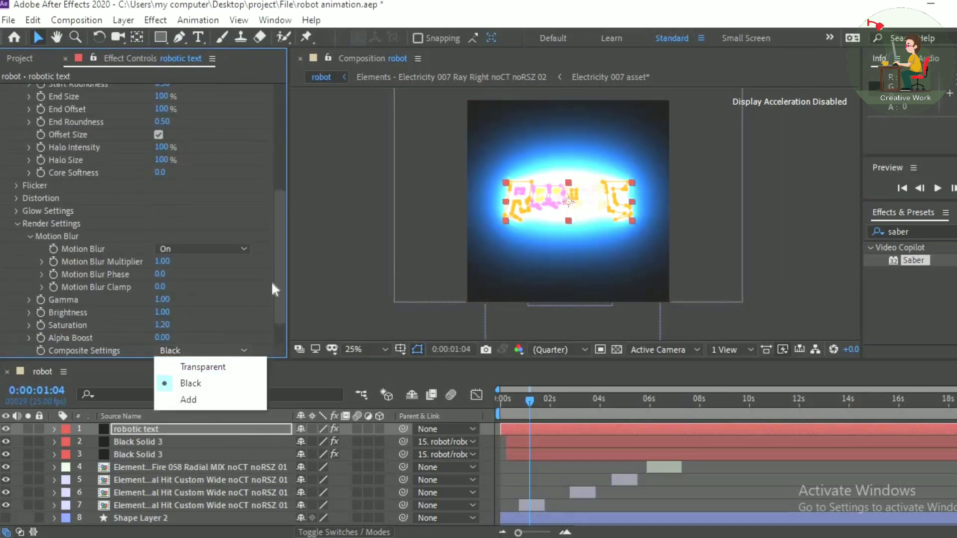
{"action": "left_click", "coordinate": [201, 365]}
Reduce the Saber core size to 0.40 and move the traced outlines down onto the Robotic lettering.
{"action": "scroll", "coordinate": [145, 200], "scroll_direction": "up", "scroll_amount": 10}
{"action": "left_click_drag", "start_coordinate": [144, 178], "coordinate": [131, 179]}
{"action": "scroll", "coordinate": [546, 166], "scroll_direction": "up", "scroll_amount": 2}
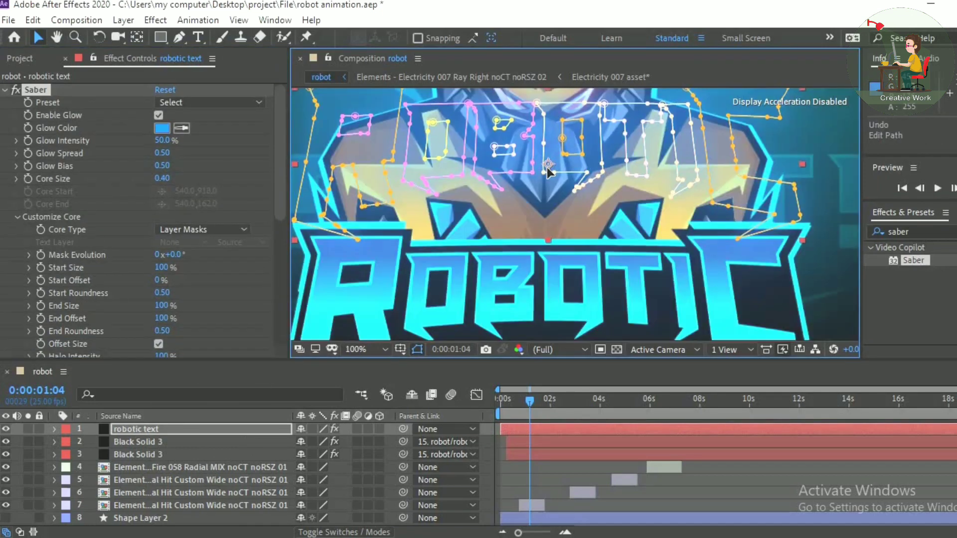
{"action": "left_click_drag", "start_coordinate": [546, 166], "coordinate": [548, 314]}
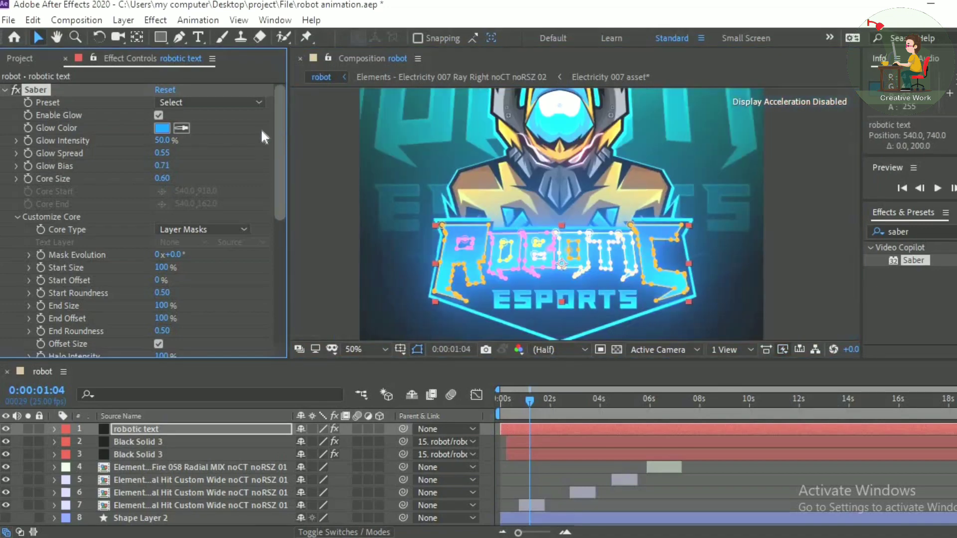
Apply the Energize preset to the robotic text Saber and set glow spread 0.04, glow bias 0.55 and core size 1.70.
{"action": "left_click", "coordinate": [226, 102]}
{"action": "left_click", "coordinate": [259, 139]}
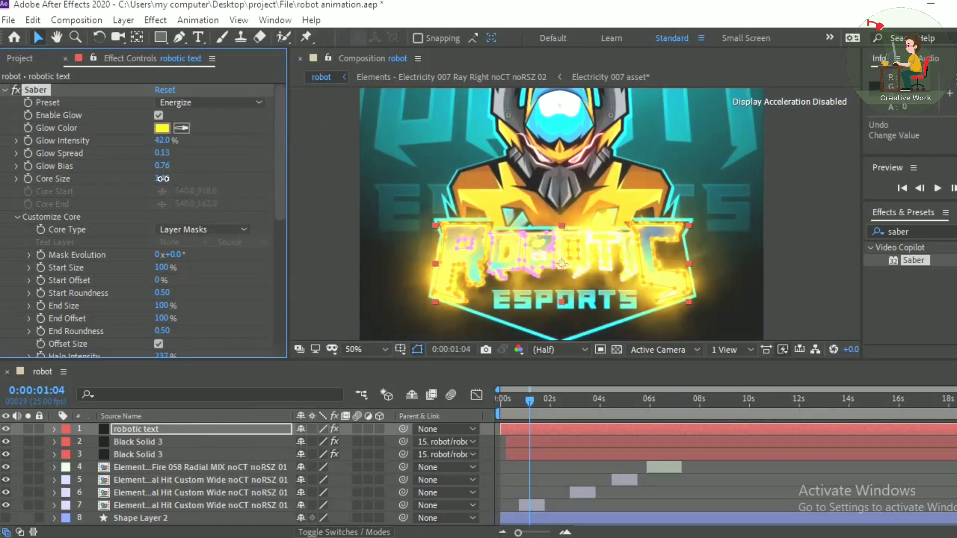
{"action": "left_click_drag", "start_coordinate": [163, 178], "coordinate": [162, 178]}
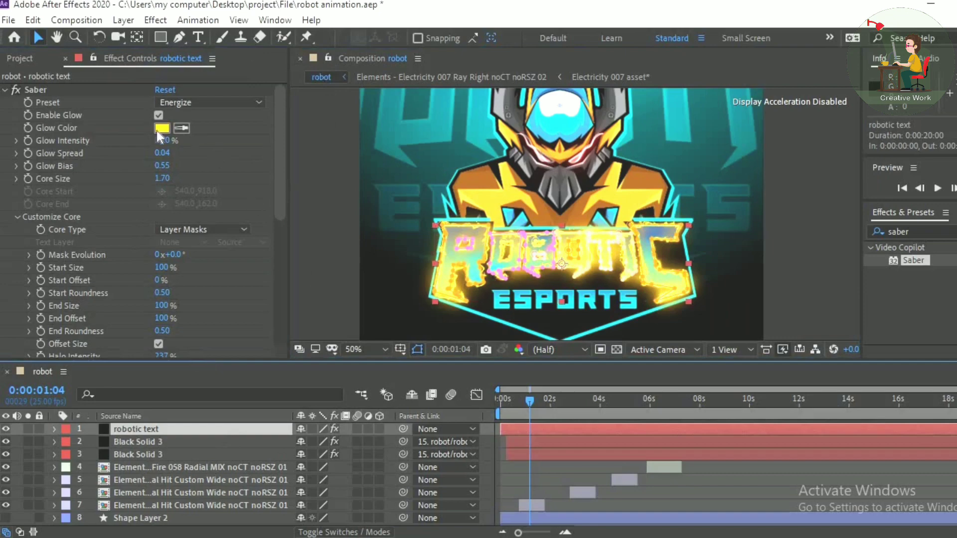
Shift the robotic text Saber's glow color from pure yellow toward a warmer orange-yellow.
{"action": "left_click", "coordinate": [160, 130]}
{"action": "left_click_drag", "start_coordinate": [230, 340], "coordinate": [228, 329]}
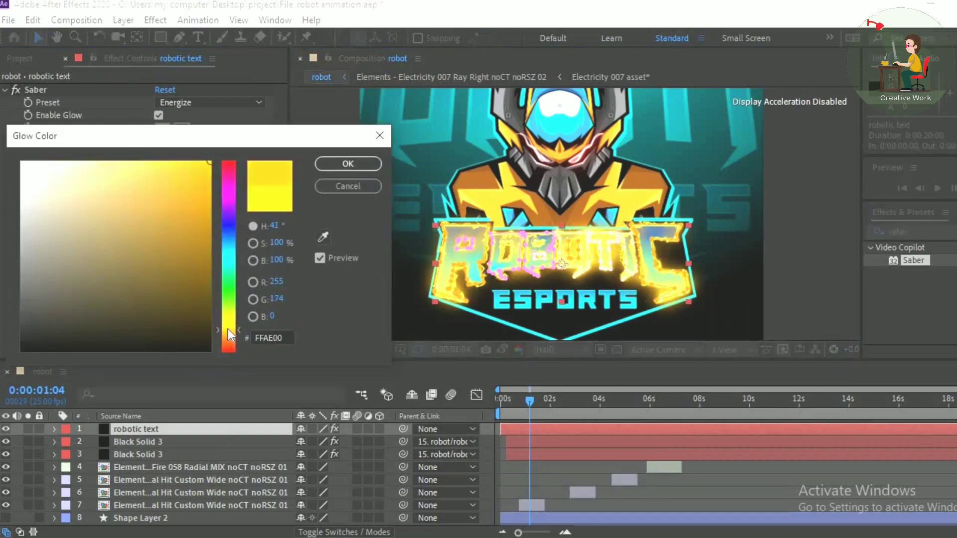
{"action": "left_click", "coordinate": [348, 163]}
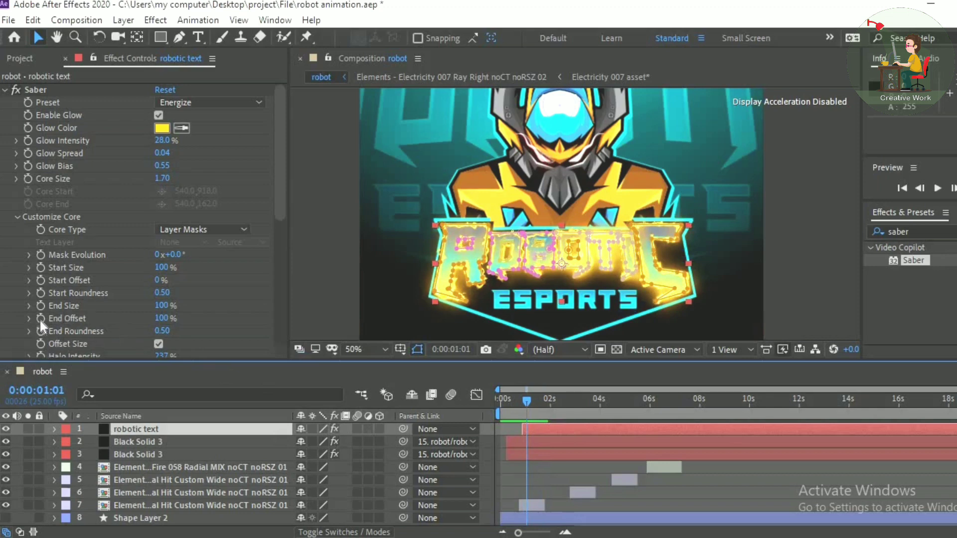
Keyframe the robotic text Saber's End Offset at 0% at 0:00:01:01.
{"action": "left_click", "coordinate": [40, 320]}
{"action": "key", "text": "u"}
{"action": "left_click_drag", "start_coordinate": [531, 402], "coordinate": [526, 404]}
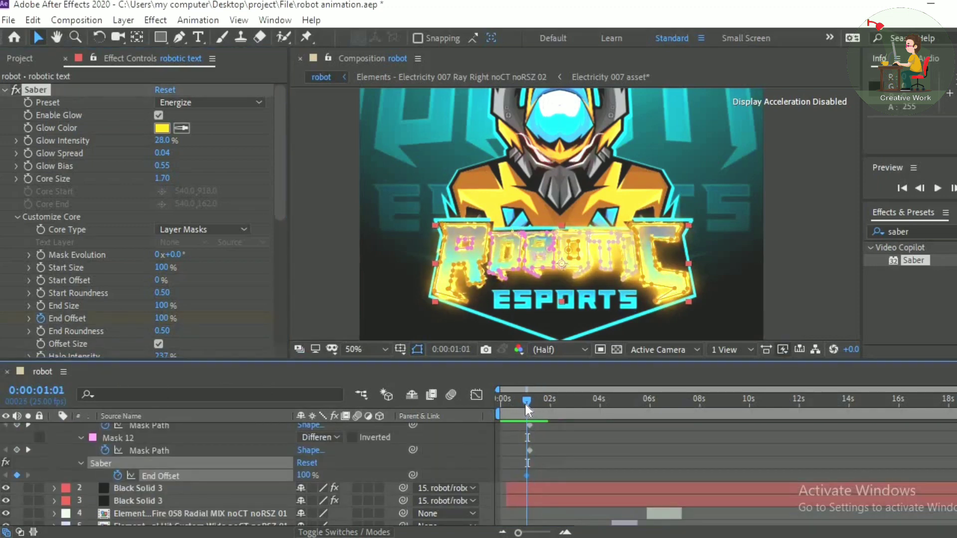
{"action": "left_click", "coordinate": [161, 318]}
{"action": "type", "text": "0"}
{"action": "key", "text": "Return"}
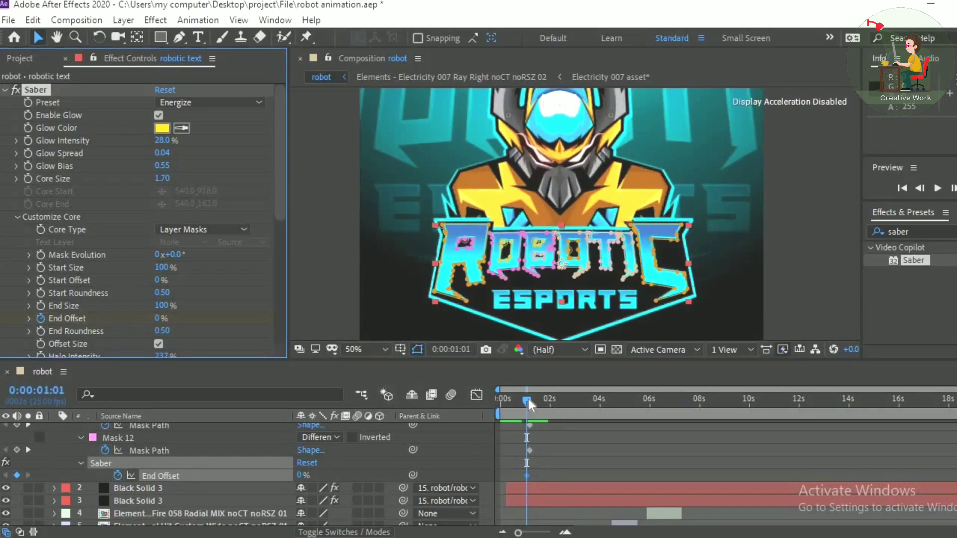
Keyframe the robotic text Saber's End Offset at 100% at 0:00:01:12 and preview the animation.
{"action": "left_click_drag", "start_coordinate": [527, 402], "coordinate": [537, 405]}
{"action": "left_click", "coordinate": [159, 318]}
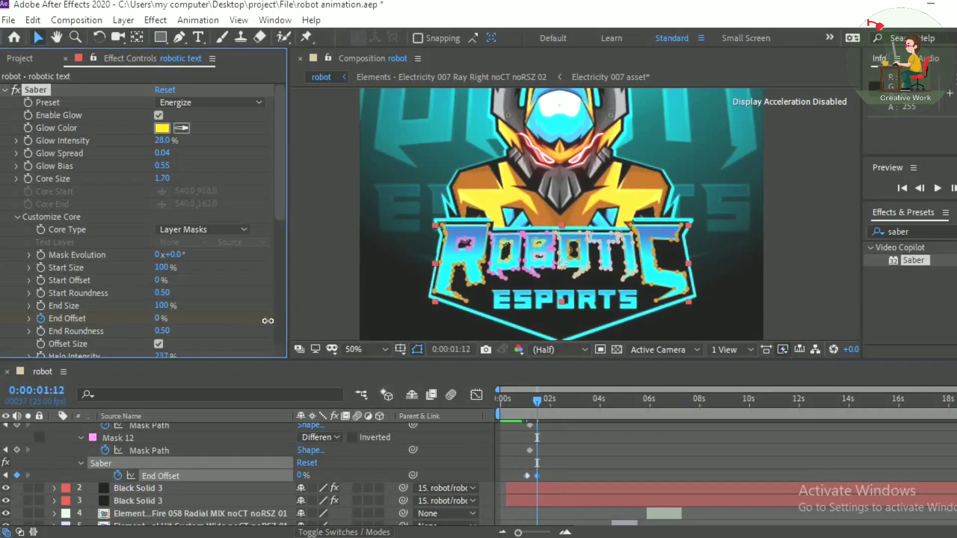
{"action": "type", "text": "100"}
{"action": "key", "text": "Return"}
{"action": "left_click", "coordinate": [421, 416]}
{"action": "key", "text": "space"}
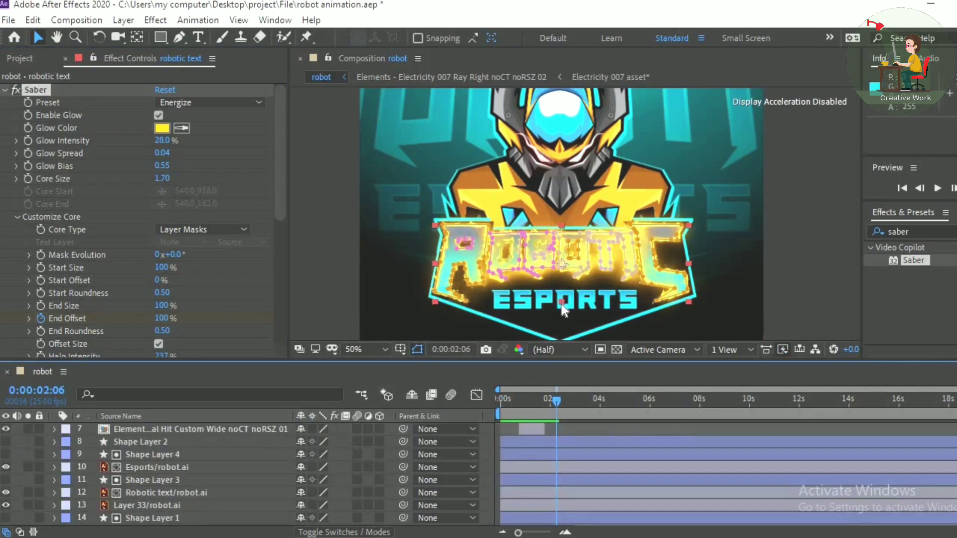
{"action": "left_click", "coordinate": [562, 303]}
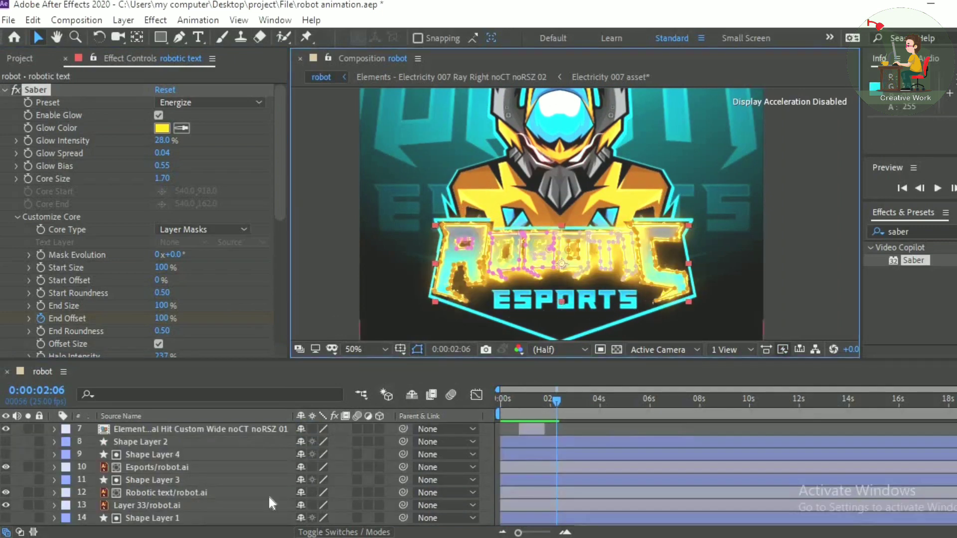
Auto-trace the Esports text layer and apply the result to a new layer.
{"action": "left_click", "coordinate": [144, 469]}
{"action": "left_click", "coordinate": [123, 20]}
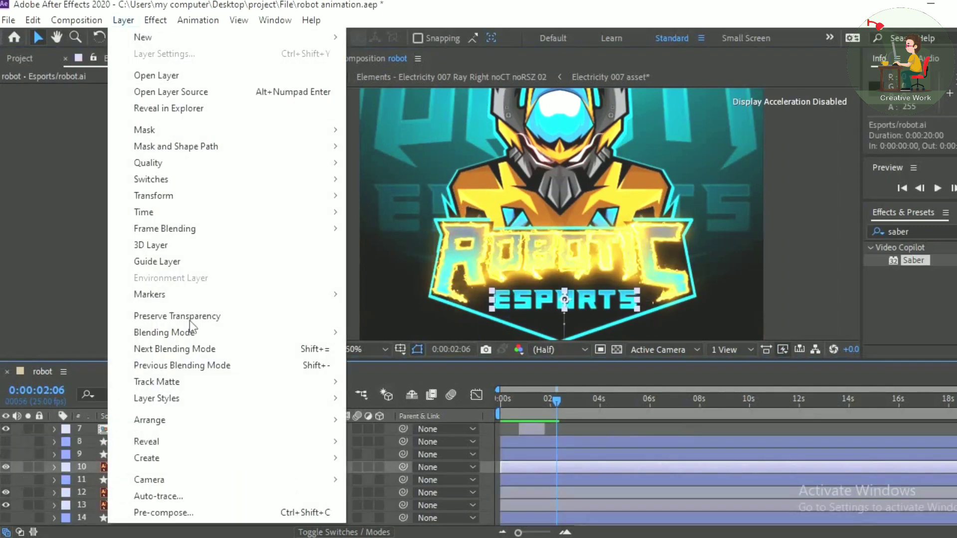
{"action": "left_click", "coordinate": [218, 496]}
{"action": "left_click", "coordinate": [550, 396]}
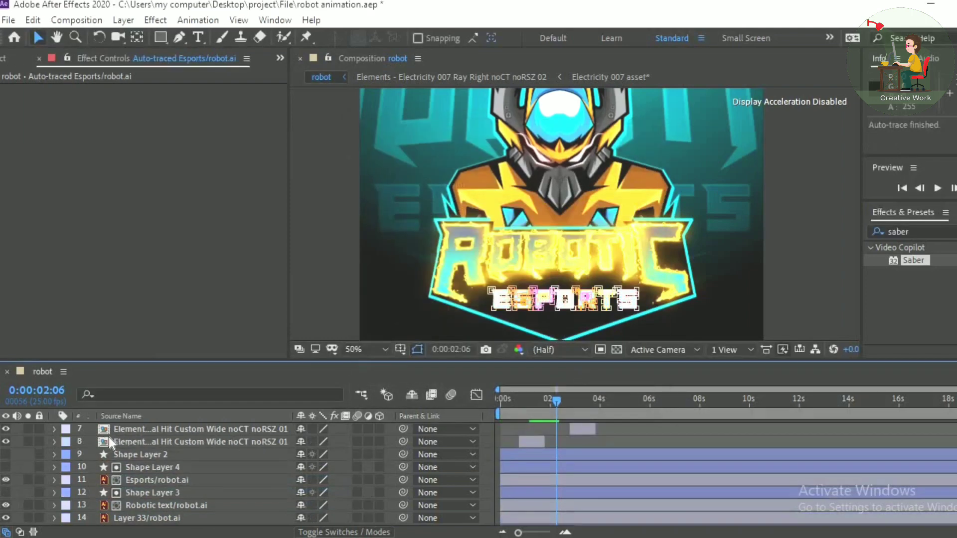
Cut all masks from the auto-traced Esports layer and delete that layer.
{"action": "left_click", "coordinate": [53, 429]}
{"action": "left_click", "coordinate": [68, 442]}
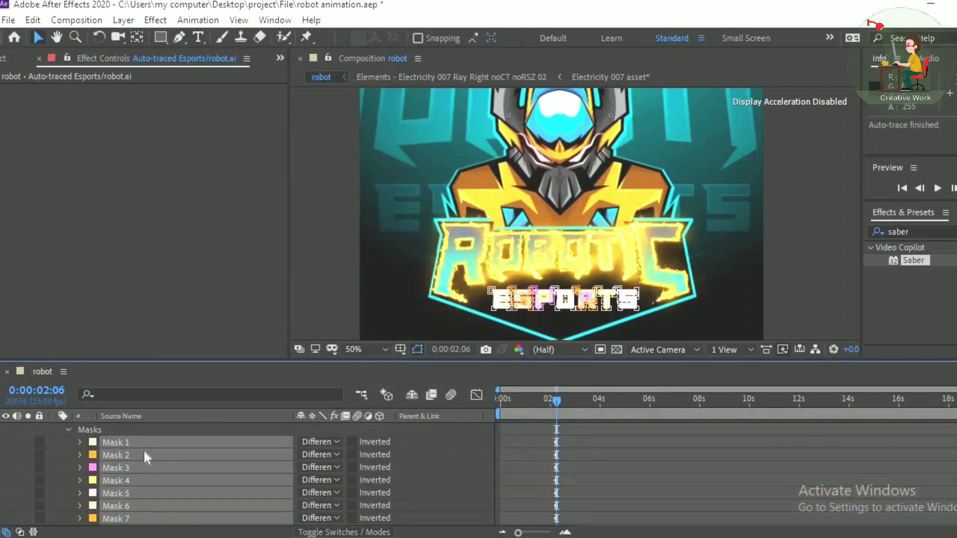
{"action": "key", "text": "ctrl+x"}
{"action": "left_click", "coordinate": [151, 431]}
{"action": "key", "text": "Delete"}
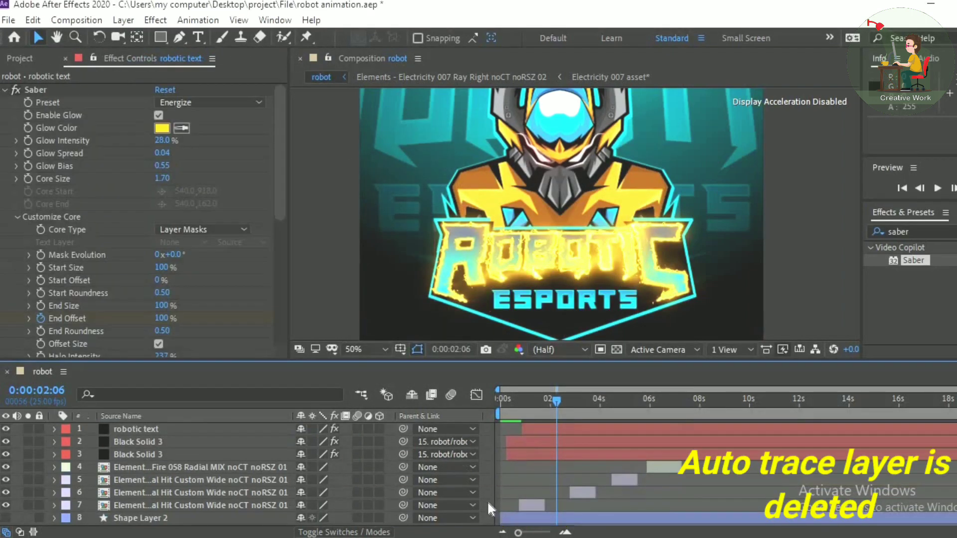
Create a 1080 × 1080 px black solid named "esports text".
{"action": "right_click", "coordinate": [488, 501]}
{"action": "mouse_move", "coordinate": [573, 339]}
{"action": "left_click", "coordinate": [708, 379]}
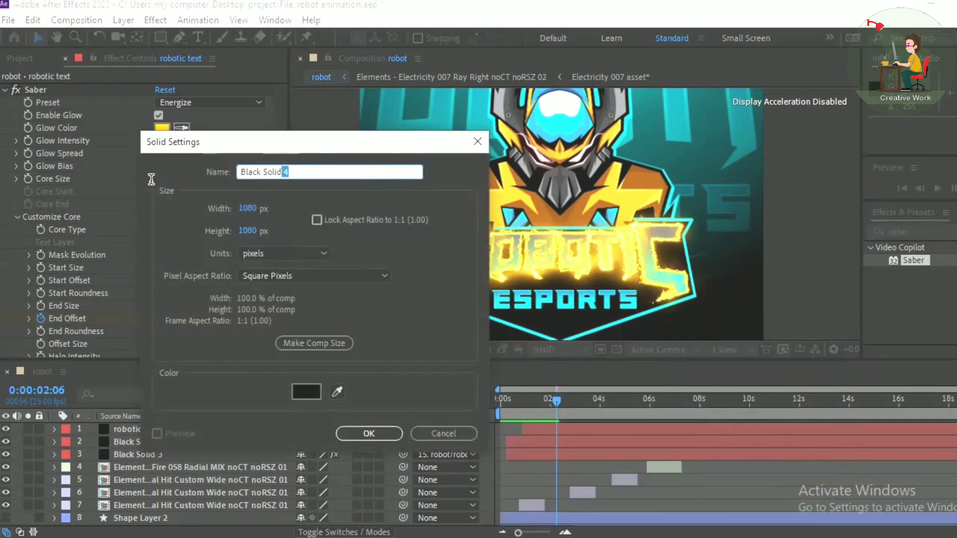
{"action": "key", "text": "BackSpace"}
{"action": "type", "text": "esports"}
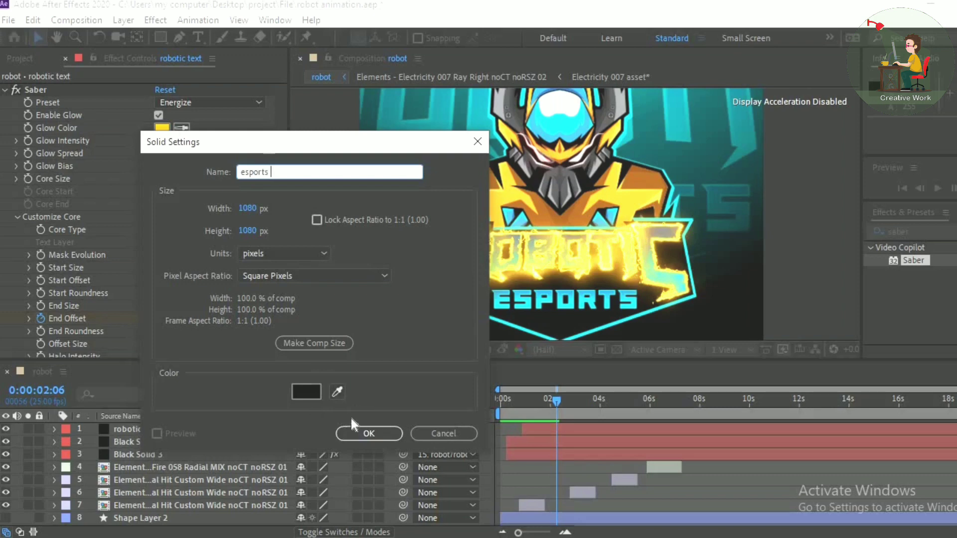
{"action": "type", "text": " text"}
{"action": "left_click", "coordinate": [368, 433]}
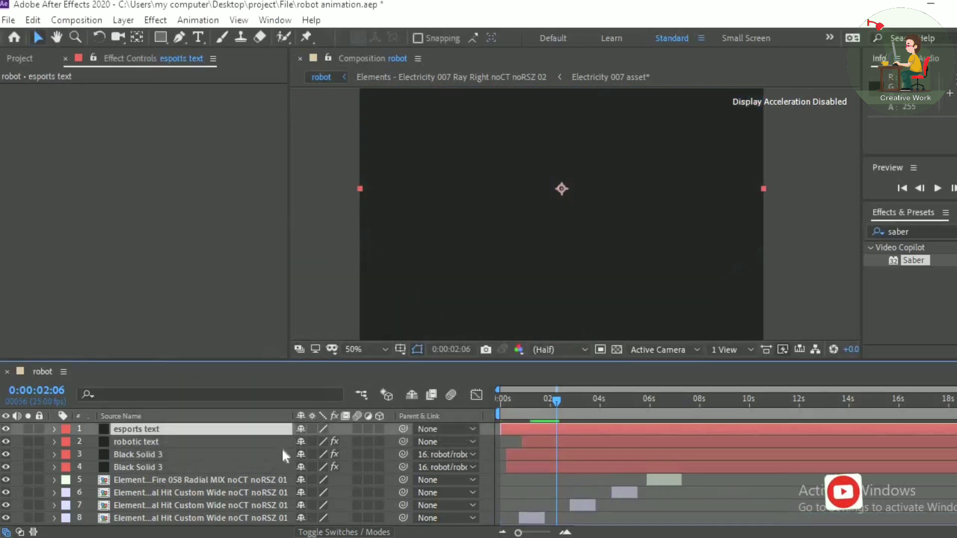
Paste the cut masks onto the esports text solid and apply the Saber effect to it.
{"action": "key", "text": "ctrl+v"}
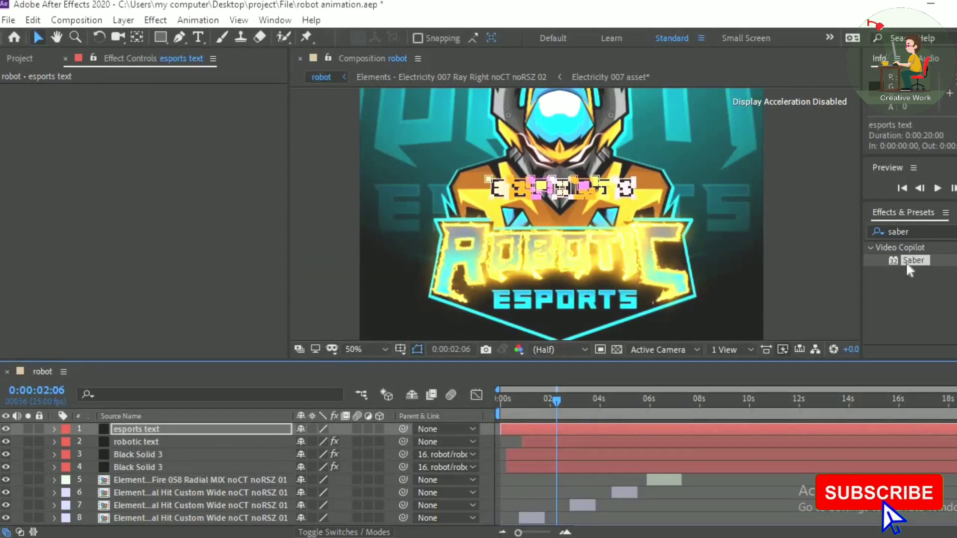
{"action": "left_click_drag", "start_coordinate": [913, 259], "coordinate": [188, 430]}
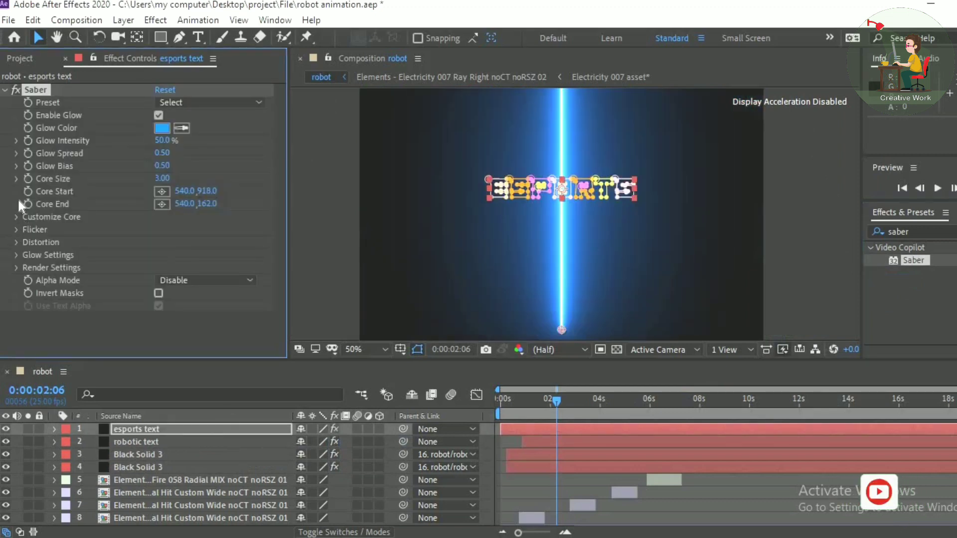
Set the esports text Saber's core type to Layer Masks and its composite setting to Transparent.
{"action": "left_click", "coordinate": [18, 221]}
{"action": "scroll", "coordinate": [222, 315], "scroll_direction": "down", "scroll_amount": 3}
{"action": "scroll", "coordinate": [222, 315], "scroll_direction": "down", "scroll_amount": 1}
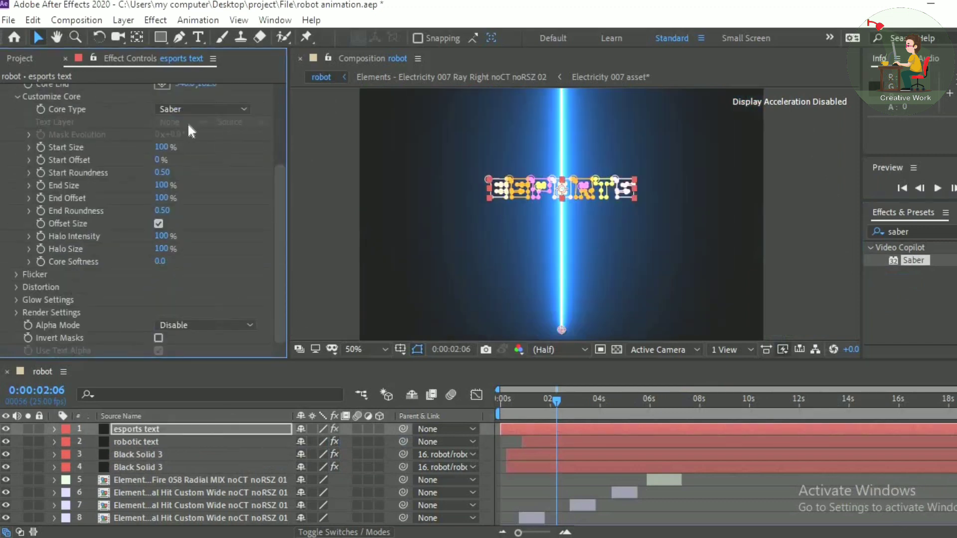
{"action": "left_click", "coordinate": [199, 108]}
{"action": "left_click", "coordinate": [213, 142]}
{"action": "left_click", "coordinate": [17, 312]}
{"action": "scroll", "coordinate": [270, 324], "scroll_direction": "down", "scroll_amount": 4}
{"action": "left_click", "coordinate": [205, 350]}
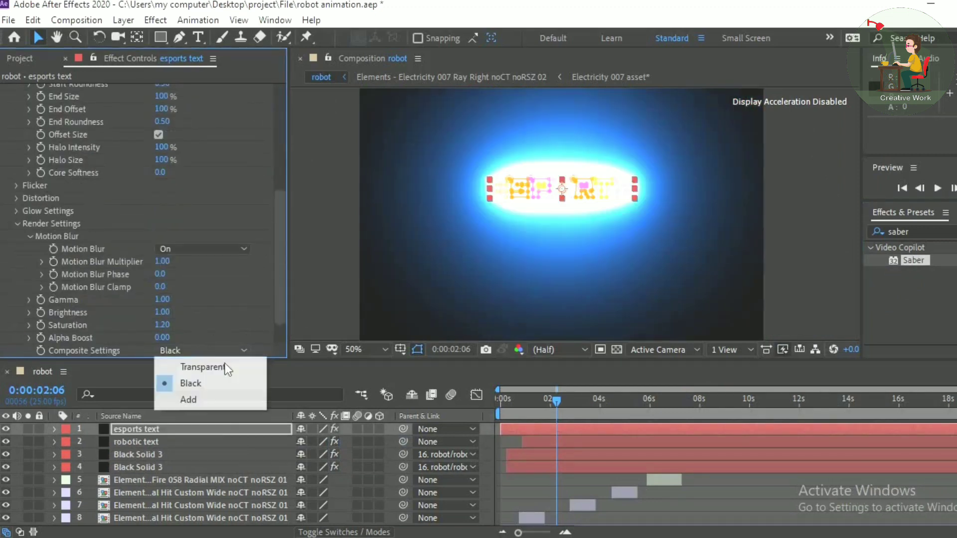
{"action": "left_click", "coordinate": [202, 367]}
Reduce the Saber core size to 0.60 and move the traced outlines down onto the Esports lettering.
{"action": "scroll", "coordinate": [266, 118], "scroll_direction": "up", "scroll_amount": 9}
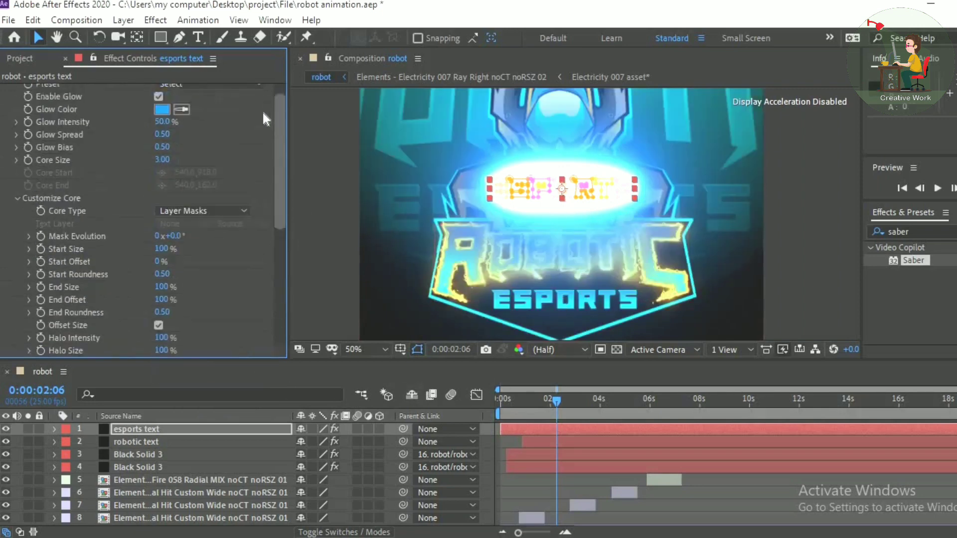
{"action": "scroll", "coordinate": [266, 119], "scroll_direction": "up", "scroll_amount": 1}
{"action": "left_click_drag", "start_coordinate": [162, 180], "coordinate": [151, 180]}
{"action": "scroll", "coordinate": [550, 176], "scroll_direction": "up", "scroll_amount": 1}
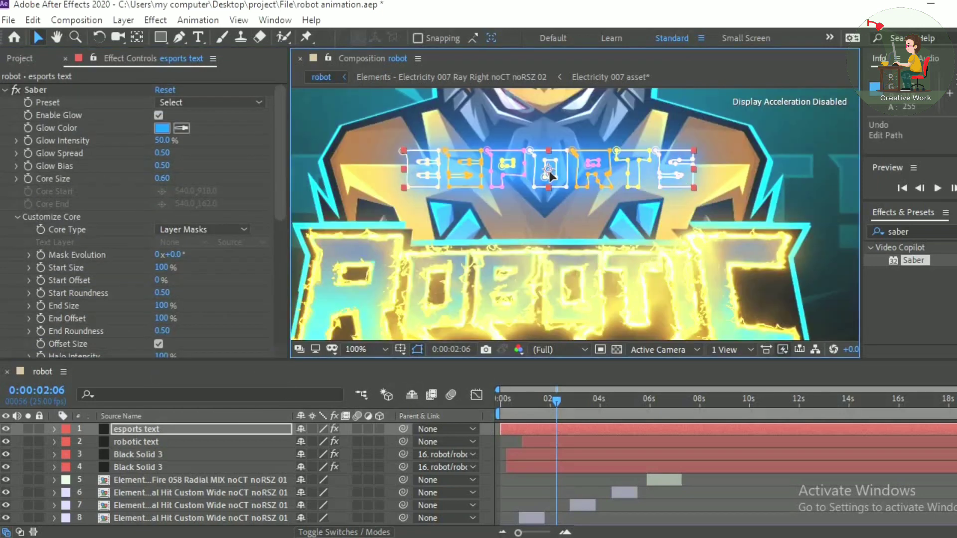
{"action": "left_click_drag", "start_coordinate": [548, 171], "coordinate": [557, 259]}
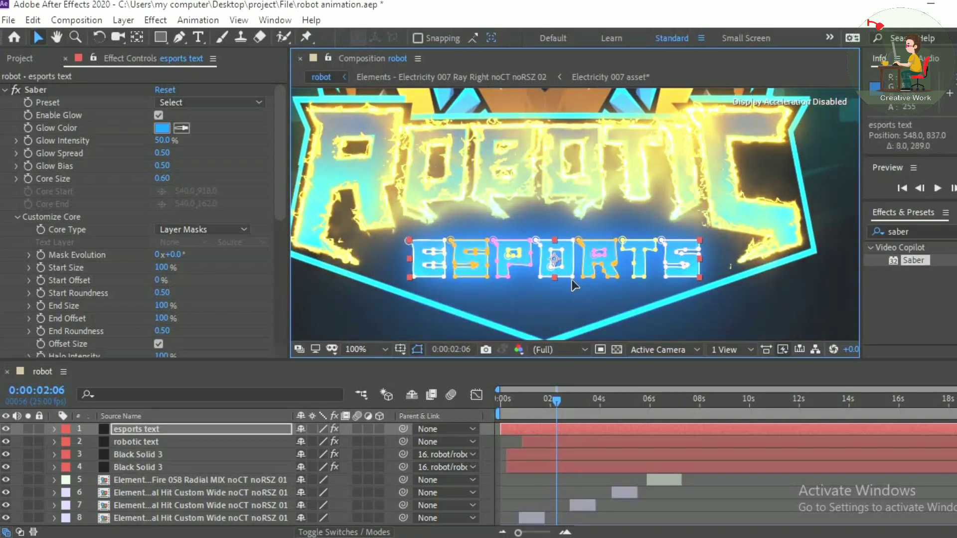
Restyle the esports text Saber with a cyan glow, intensity 44%, spread 2.00, bias 0.00 and core size 1.90.
{"action": "mouse_move", "coordinate": [162, 166]}
{"action": "left_mouse_down"}
{"action": "mouse_move", "coordinate": [144, 172]}
{"action": "mouse_move", "coordinate": [170, 176]}
{"action": "left_mouse_up"}
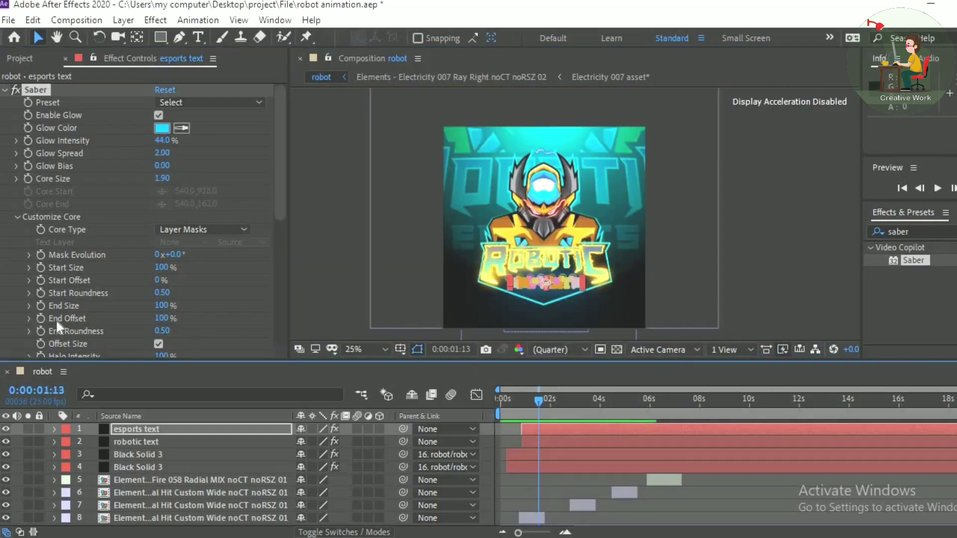
Keyframe the esports text Saber's End Offset at 0% at 0:00:01:13 and reveal its keyframes.
{"action": "left_click", "coordinate": [40, 319]}
{"action": "left_click_drag", "start_coordinate": [162, 319], "coordinate": [108, 321]}
{"action": "key", "text": "m"}
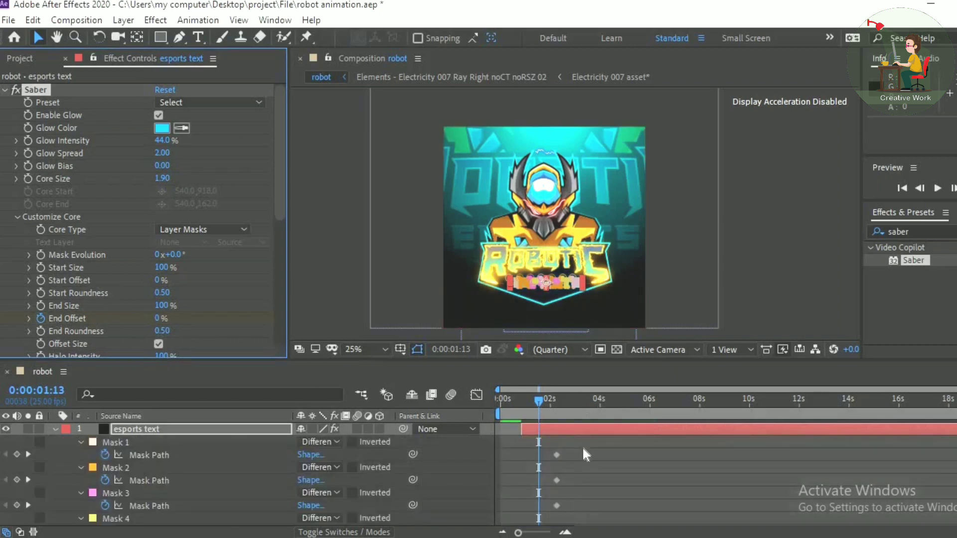
{"action": "scroll", "coordinate": [586, 455], "scroll_direction": "down", "scroll_amount": 5}
Keyframe the esports text Saber's End Offset at 100% at 0:00:01:20 and preview the animation from the start.
{"action": "left_click", "coordinate": [543, 404]}
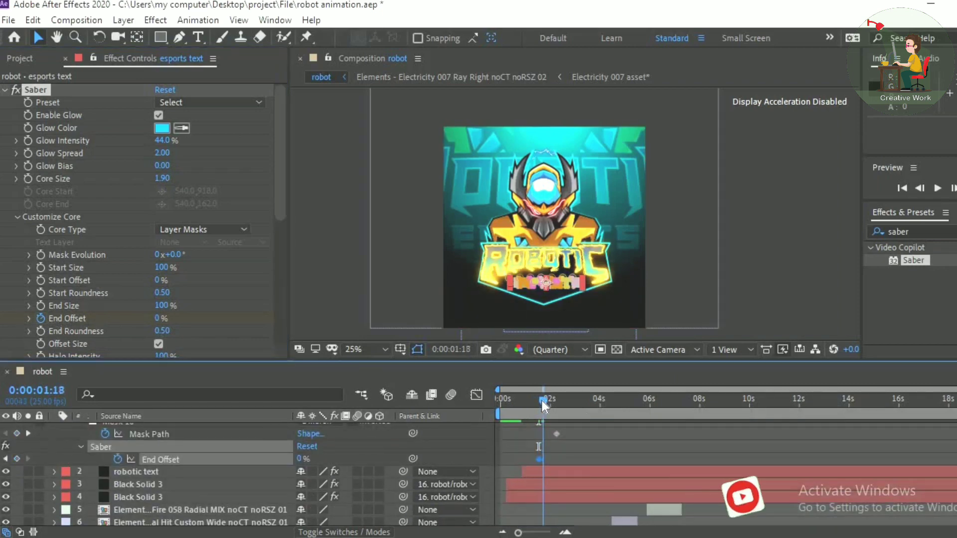
{"action": "left_click_drag", "start_coordinate": [543, 404], "coordinate": [545, 403]}
{"action": "left_click_drag", "start_coordinate": [159, 320], "coordinate": [234, 324]}
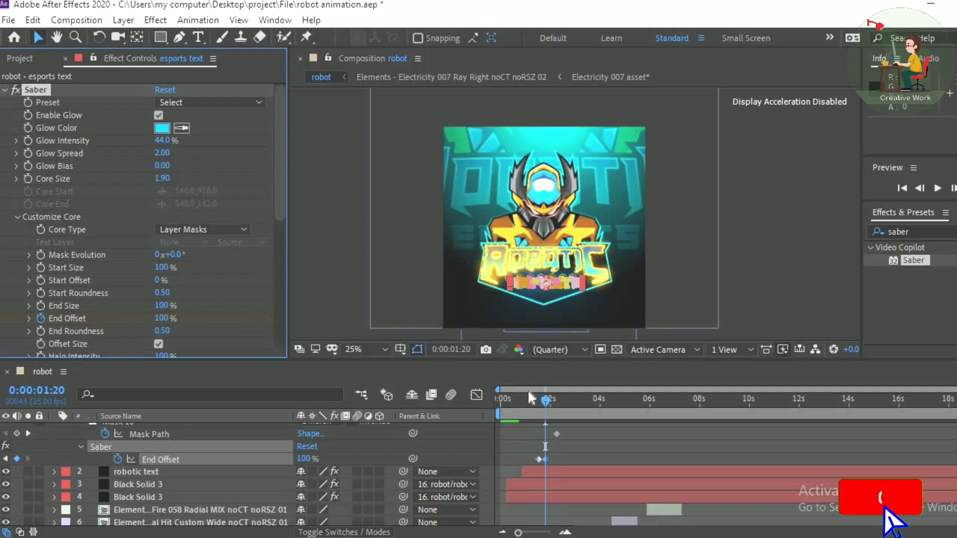
{"action": "left_click", "coordinate": [493, 403]}
{"action": "key", "text": "space"}
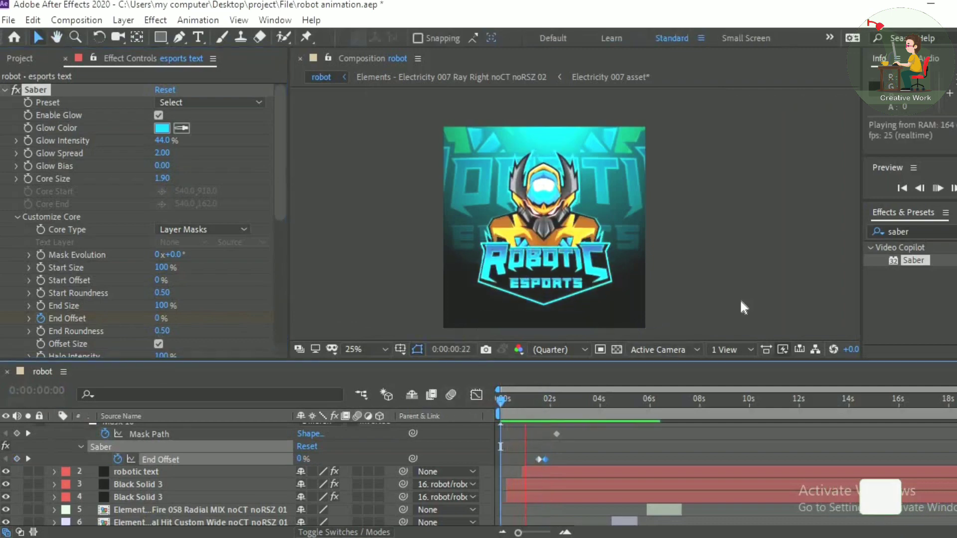